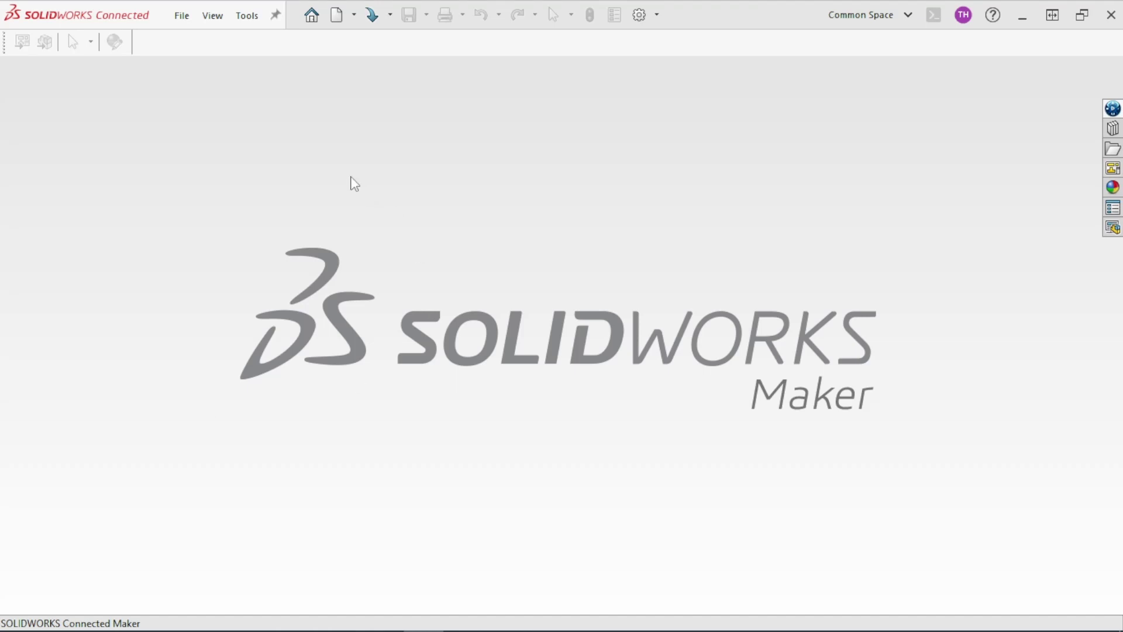
Create a new document from the Part template
click(336, 15)
click(570, 262)
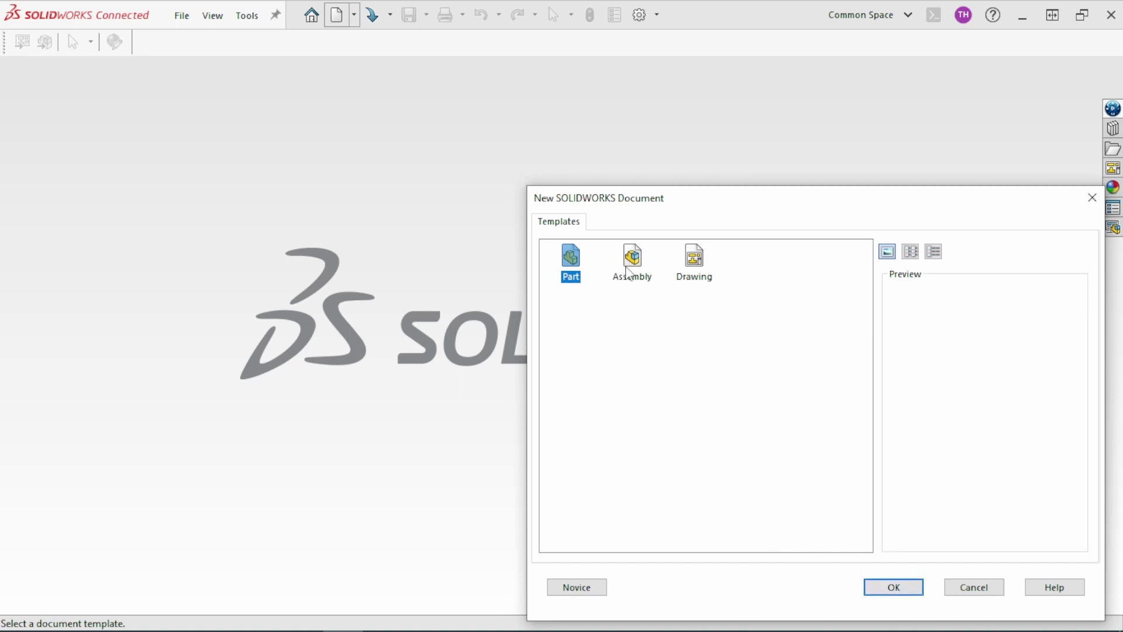
click(893, 587)
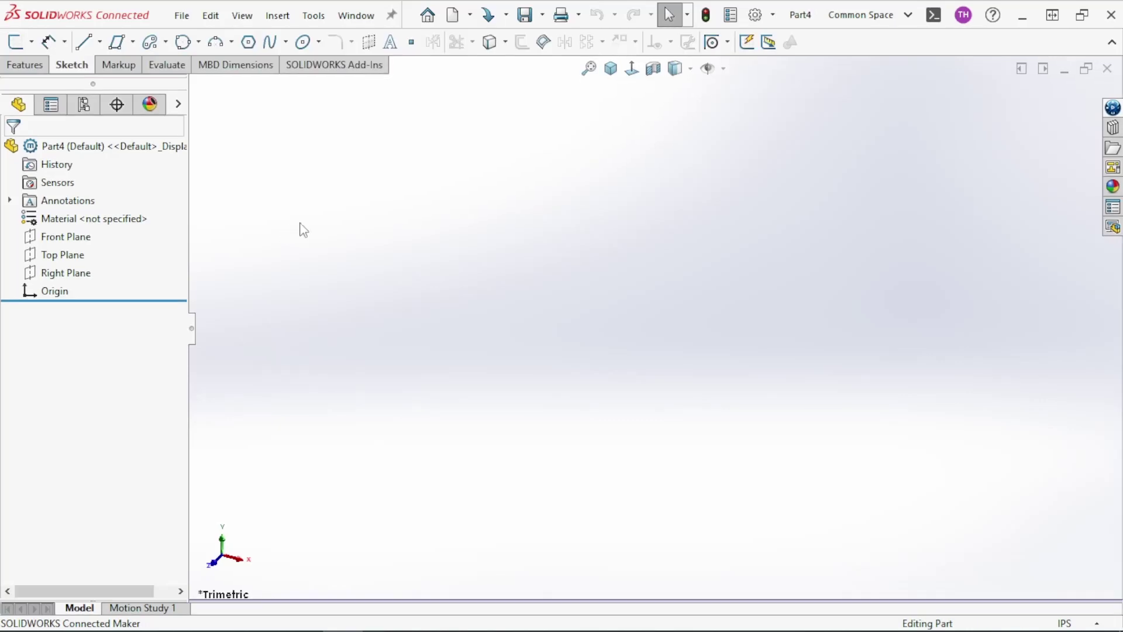
drag(735, 135, 603, 196)
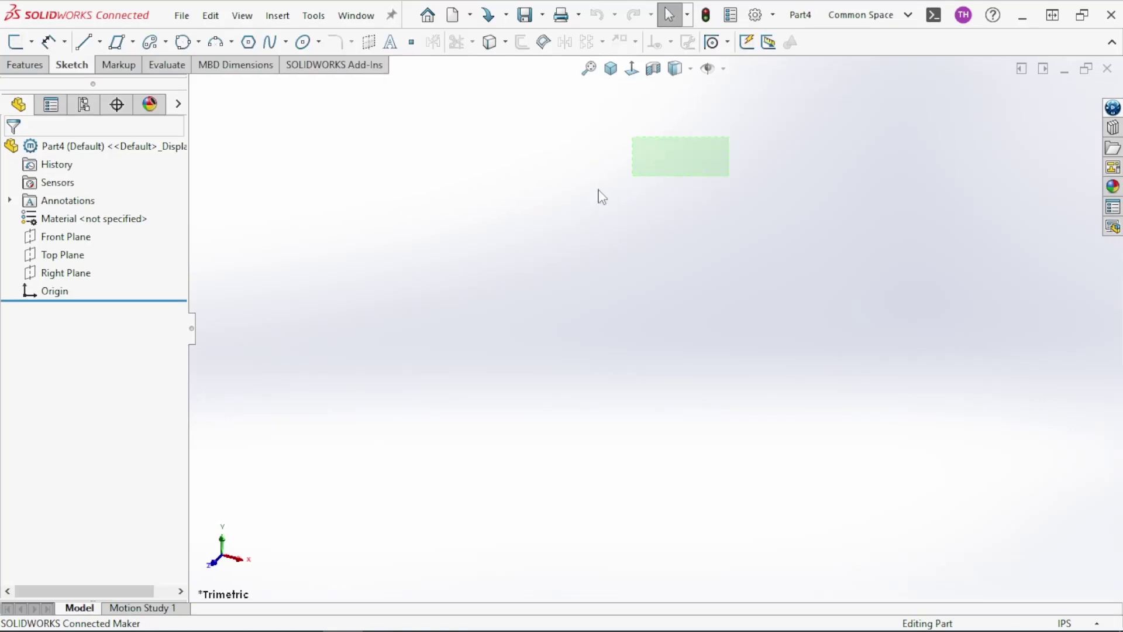
drag(495, 286, 518, 299)
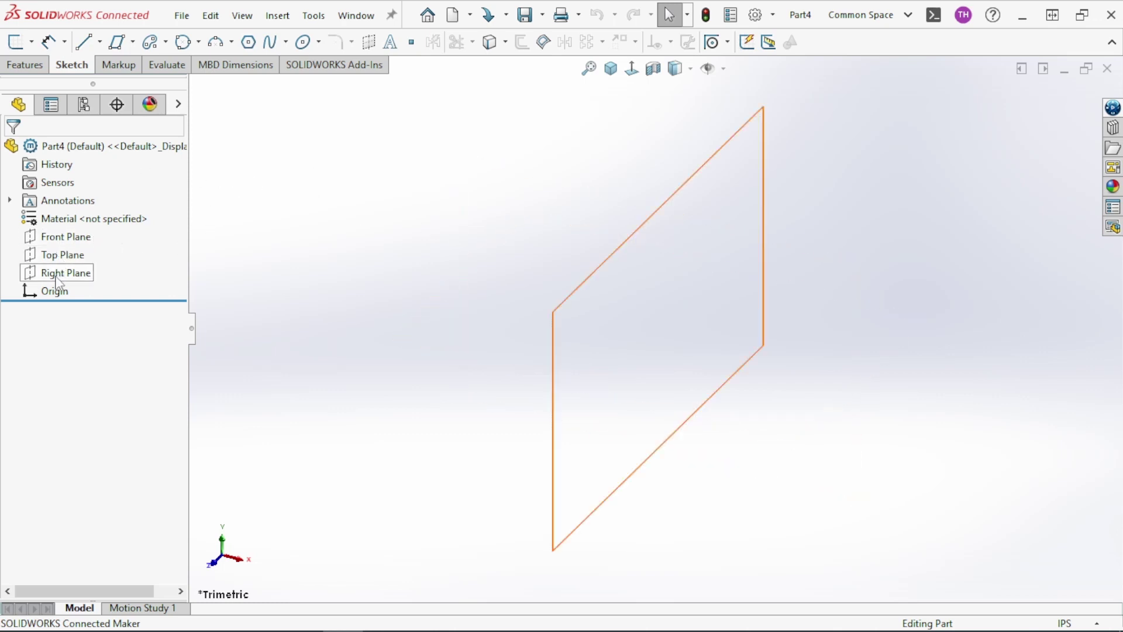
Start a new sketch on the Front Plane and clear the plane selection
click(58, 240)
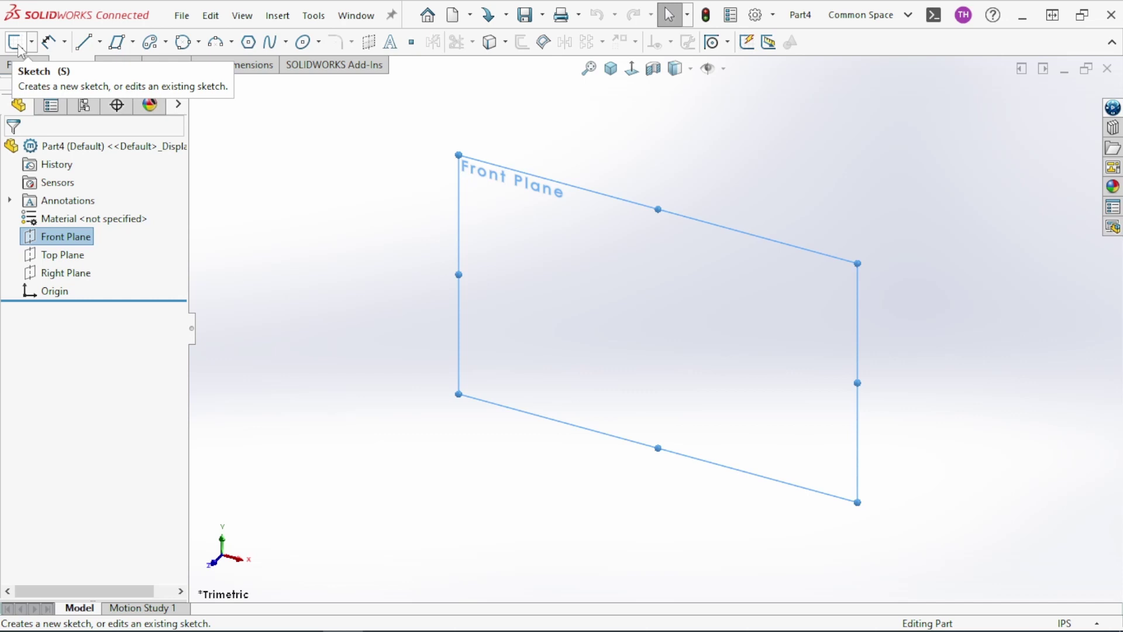
click(18, 47)
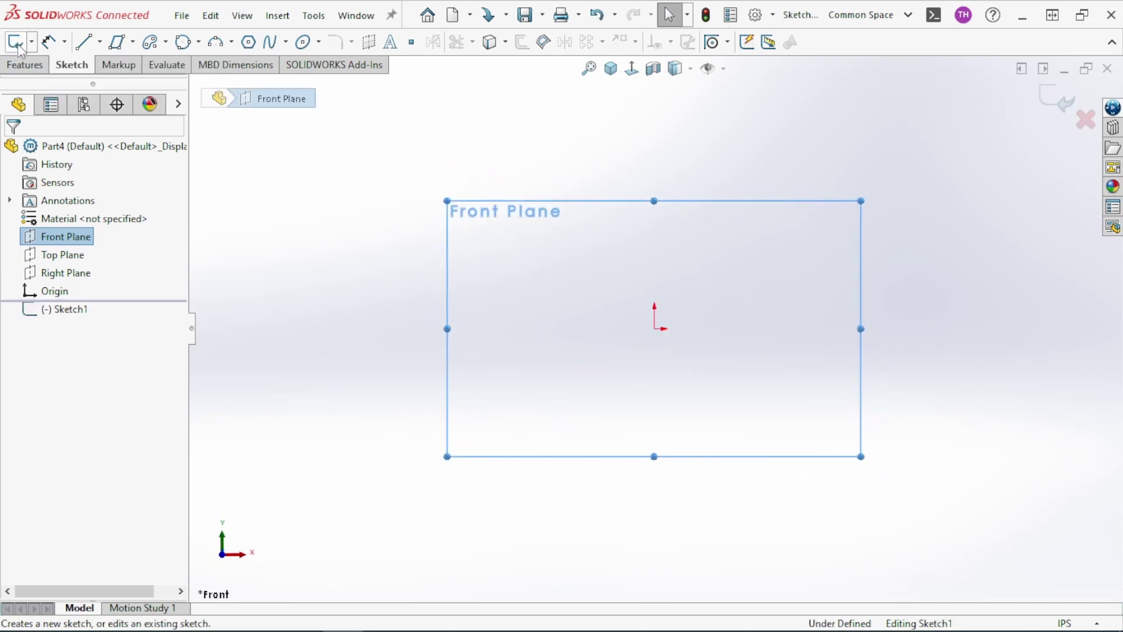
click(515, 251)
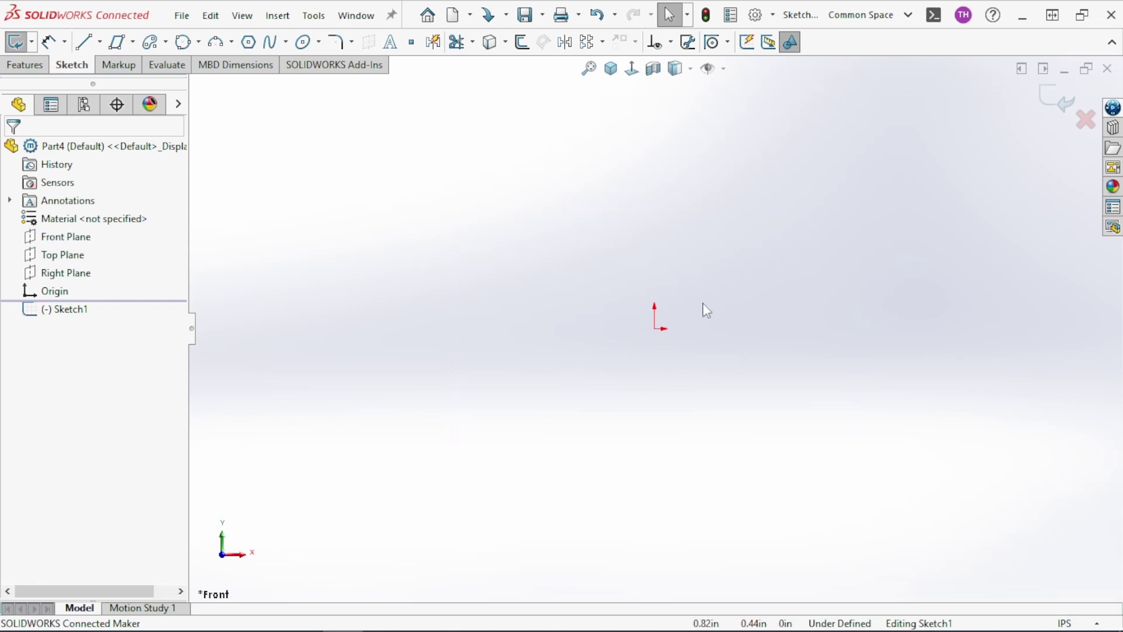
Sketch a closed rectangle with the Line tool from the origin, about 1.71 in wide and 1.87 in high
click(102, 43)
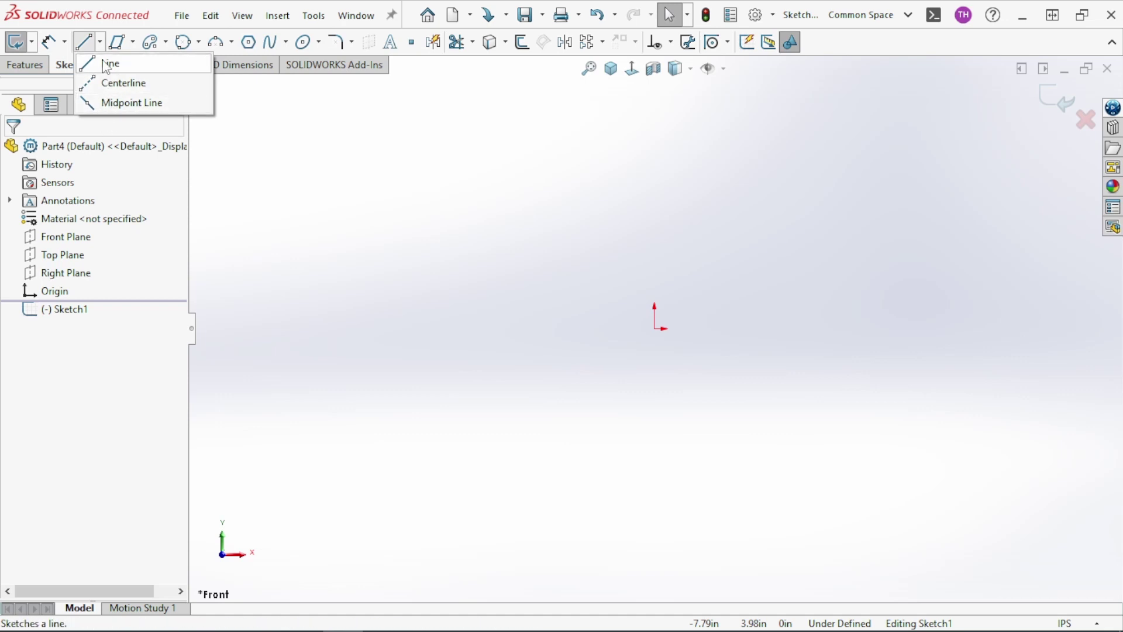
click(106, 64)
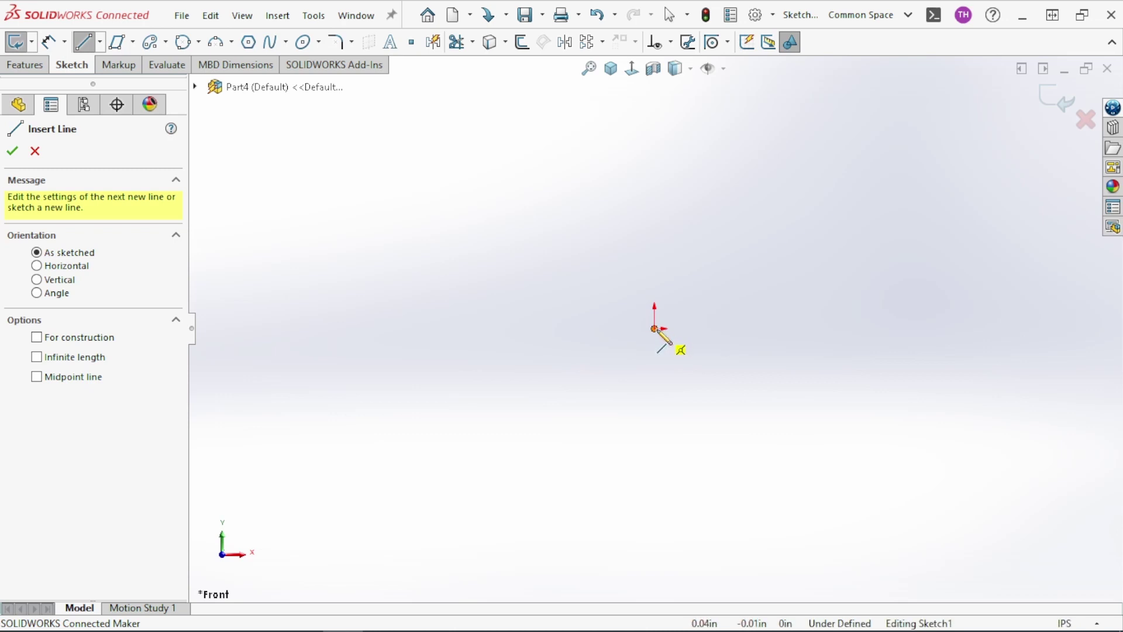
click(654, 329)
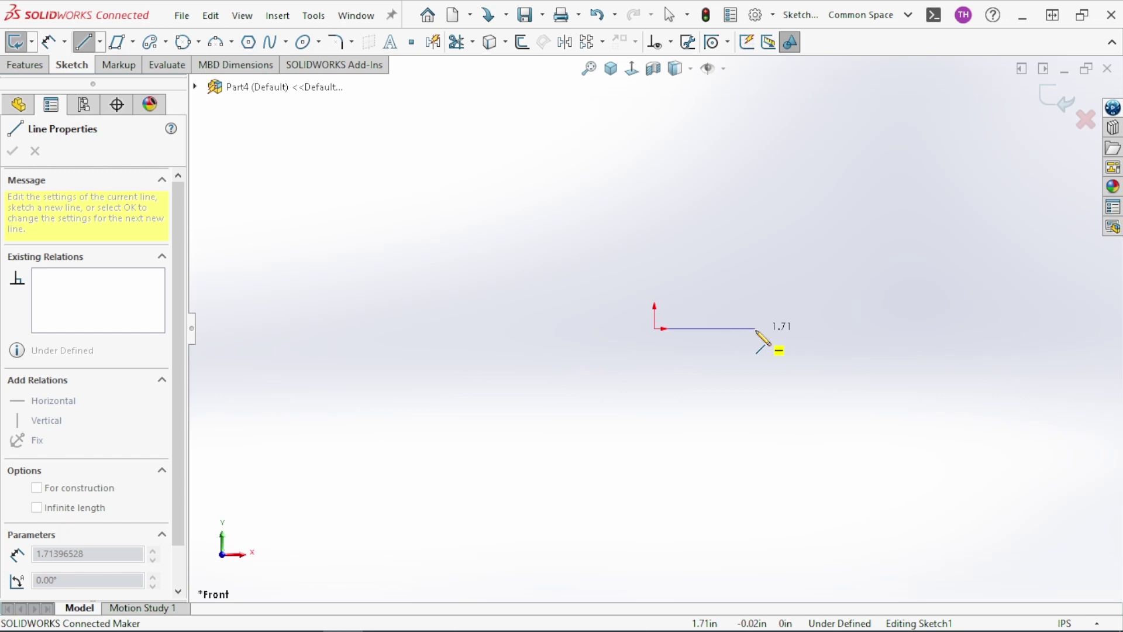
click(755, 329)
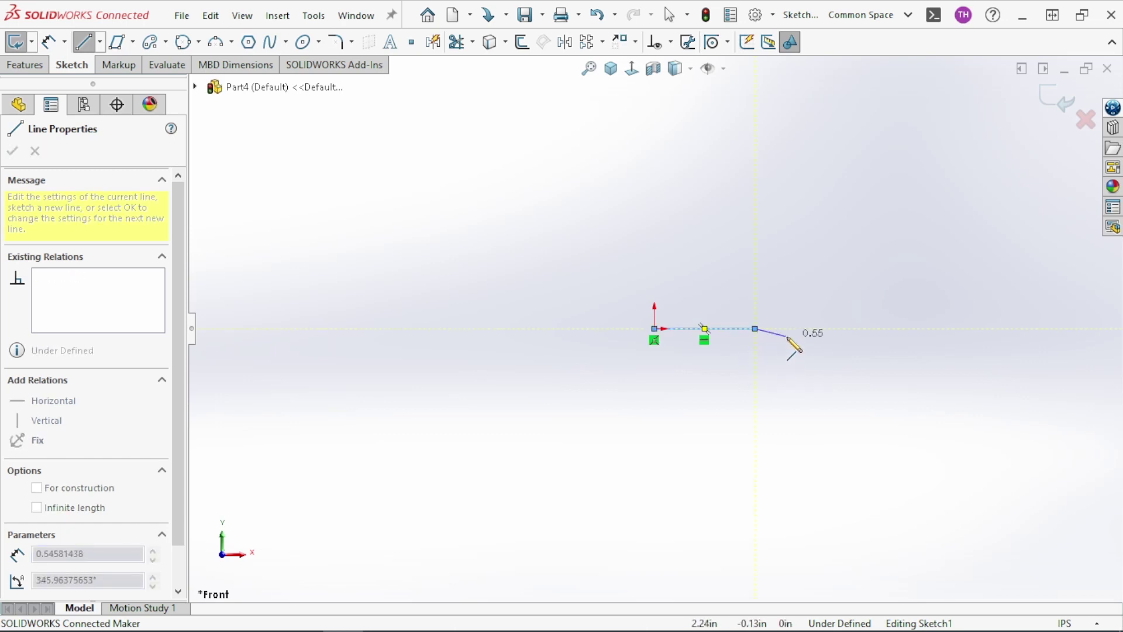
click(754, 217)
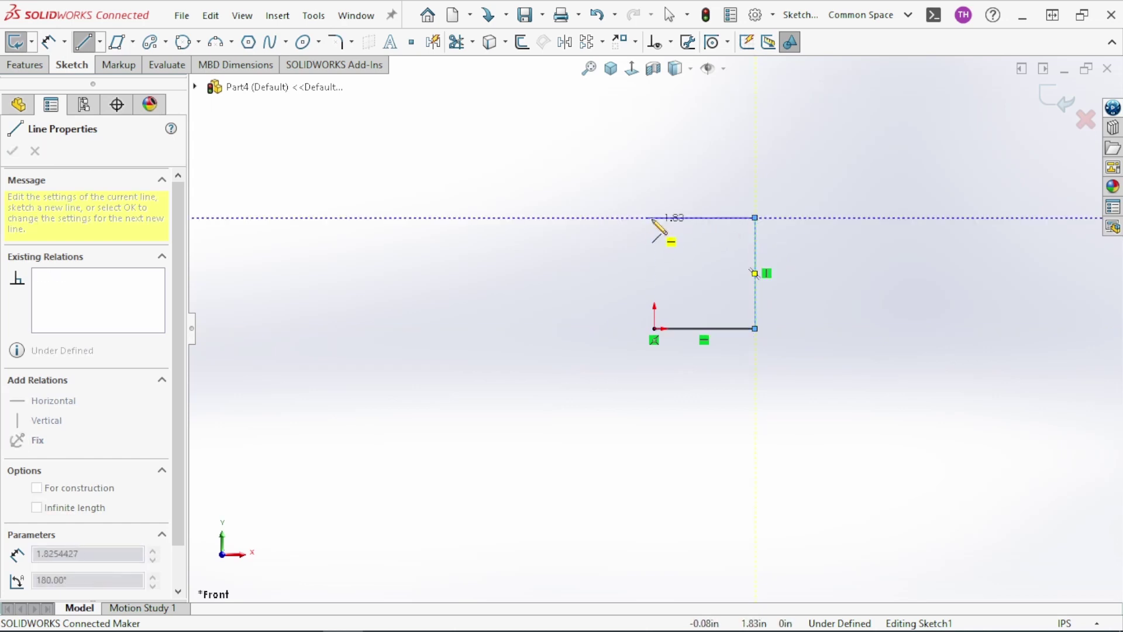
click(654, 217)
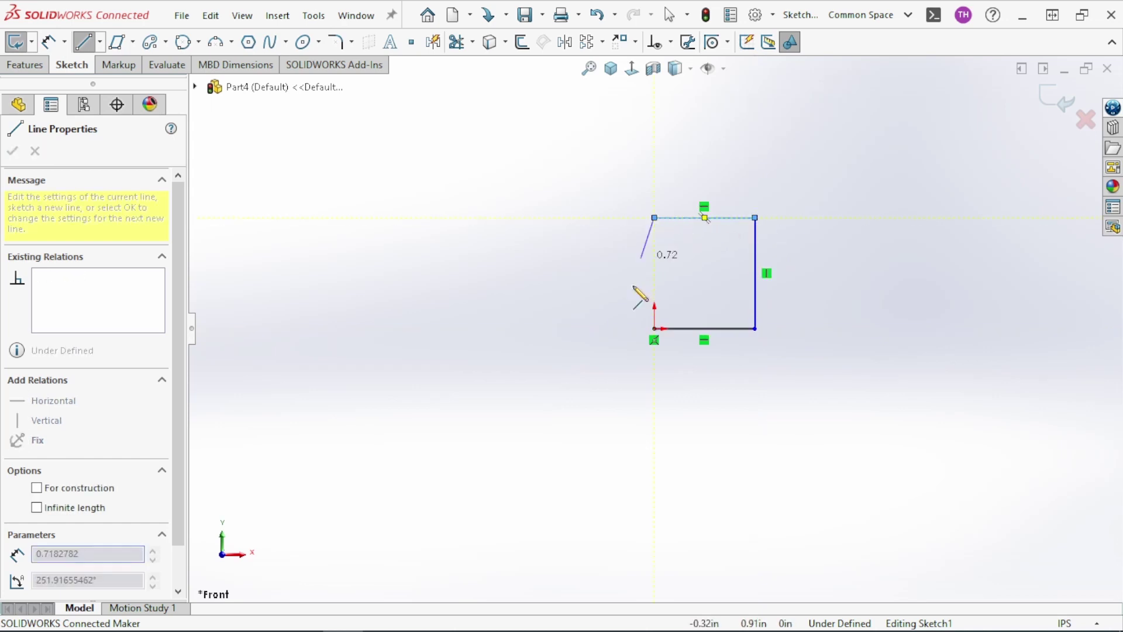
click(654, 329)
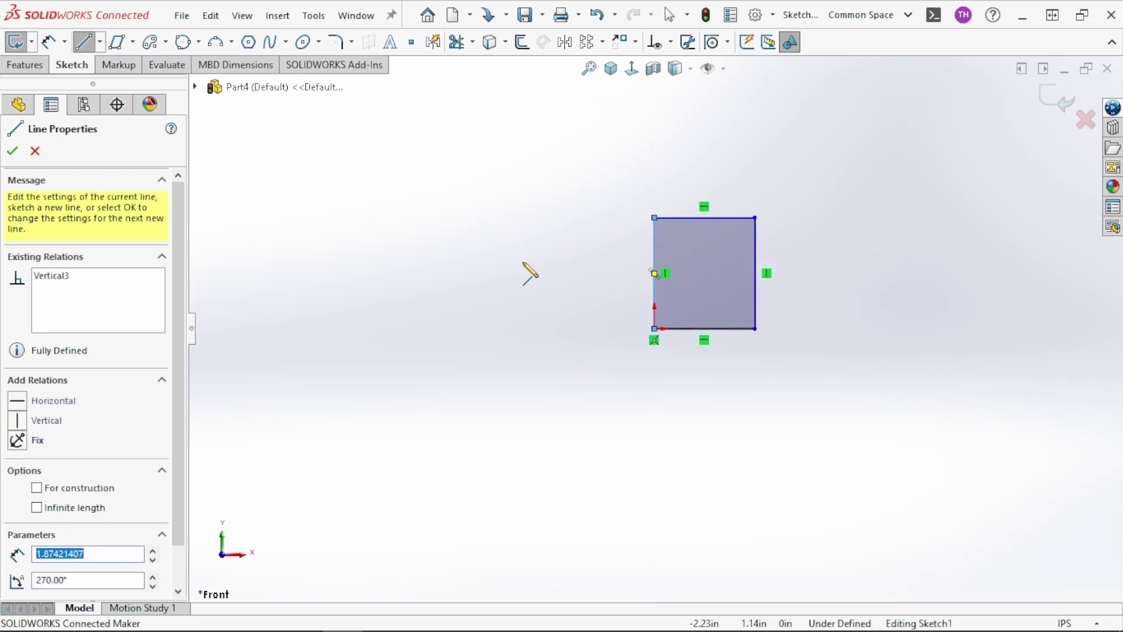
Sketch an open chain of four angled lines beside the rectangle on its origin side and end the Line command
click(490, 247)
click(384, 279)
click(421, 368)
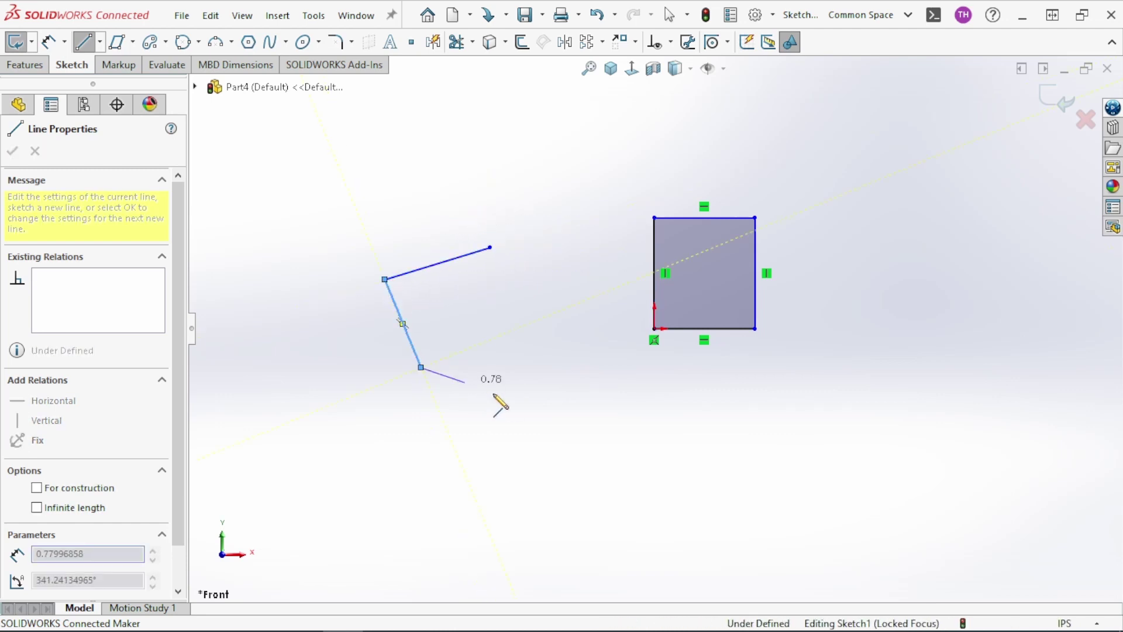
click(502, 393)
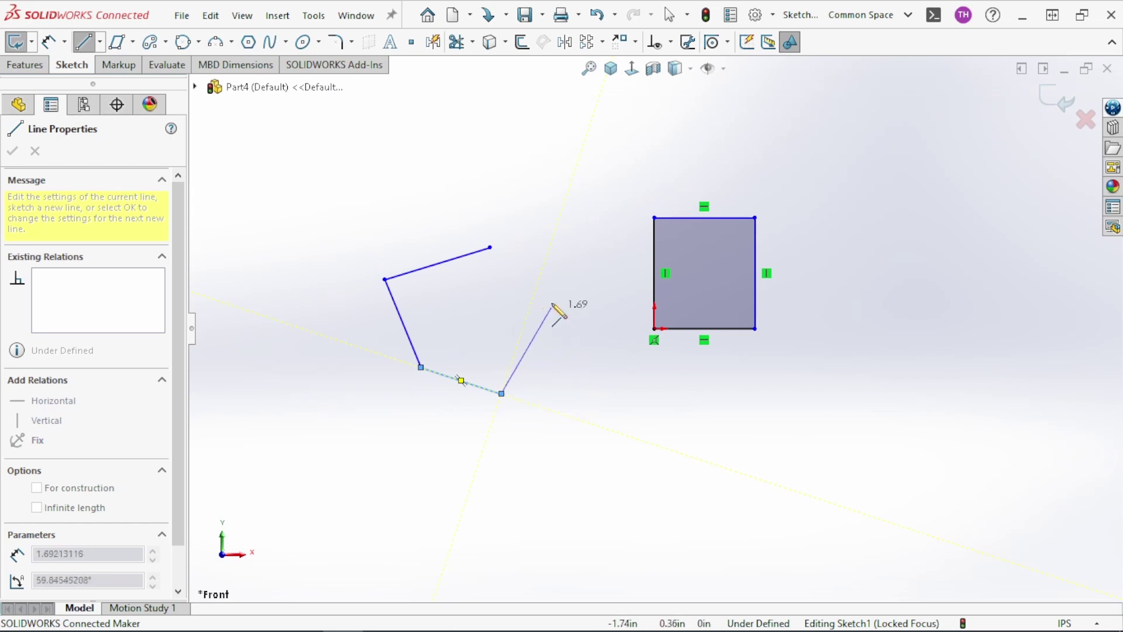
double_click(561, 361)
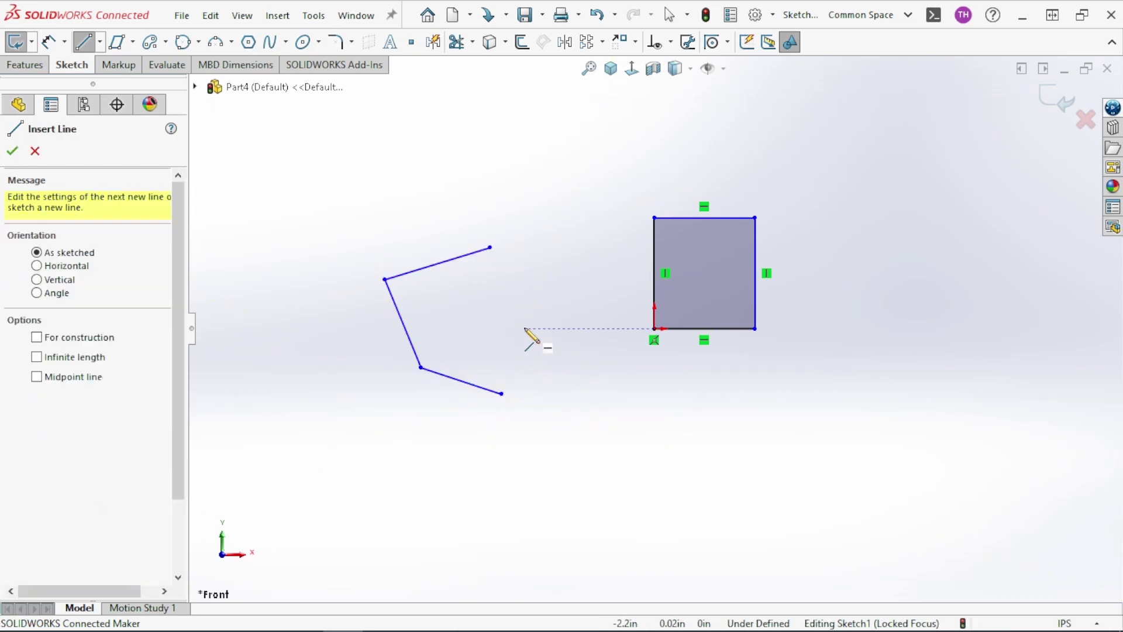
click(501, 393)
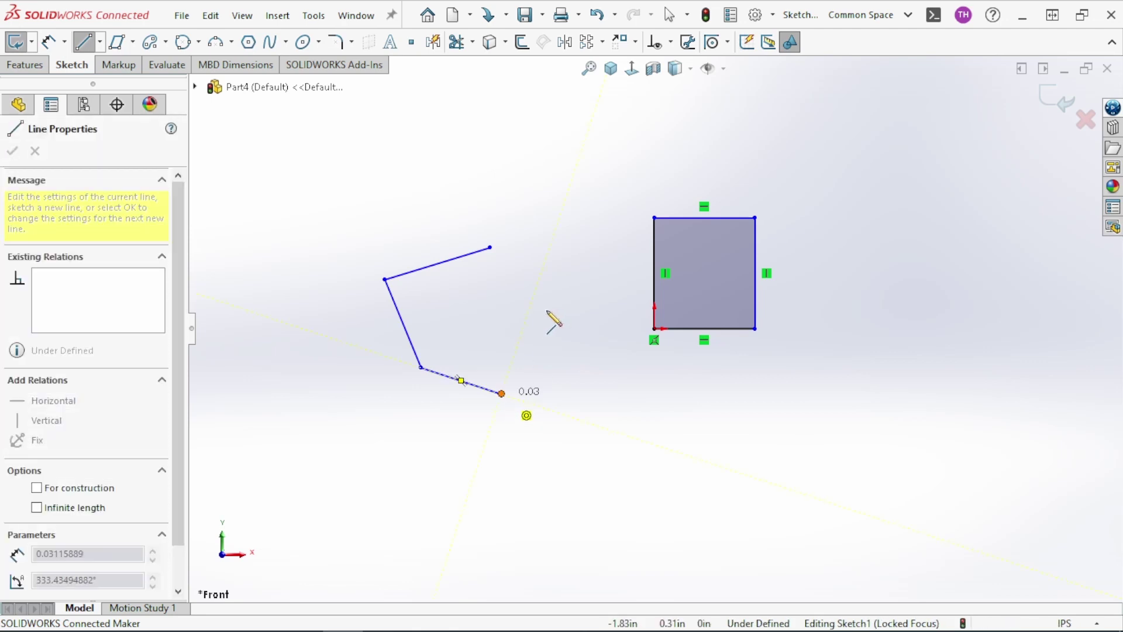
right_click(558, 267)
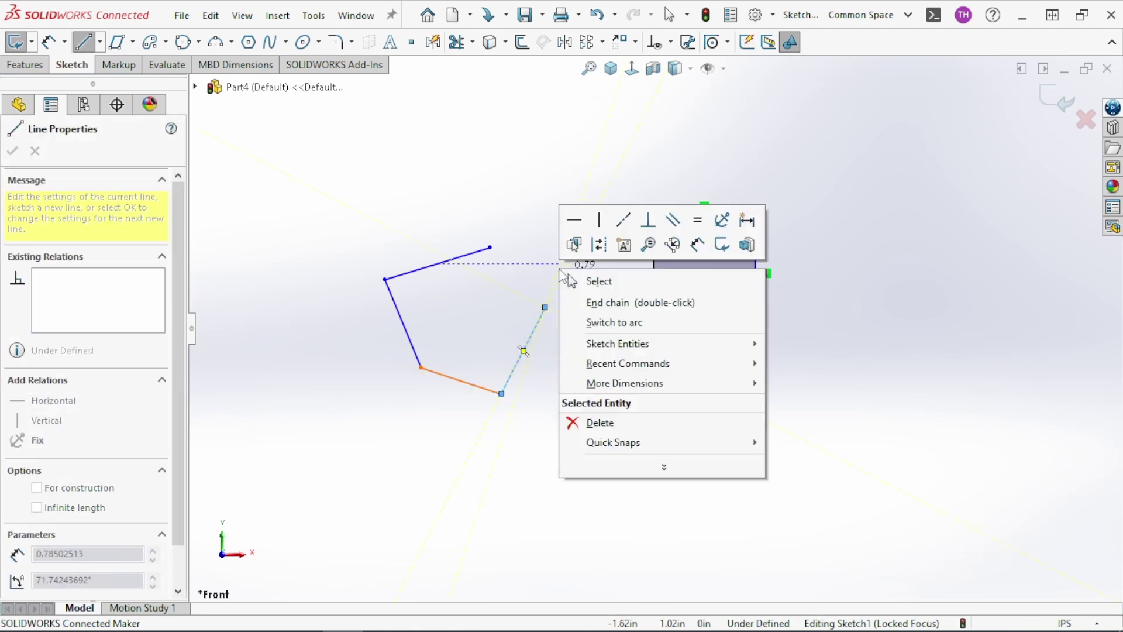
click(601, 283)
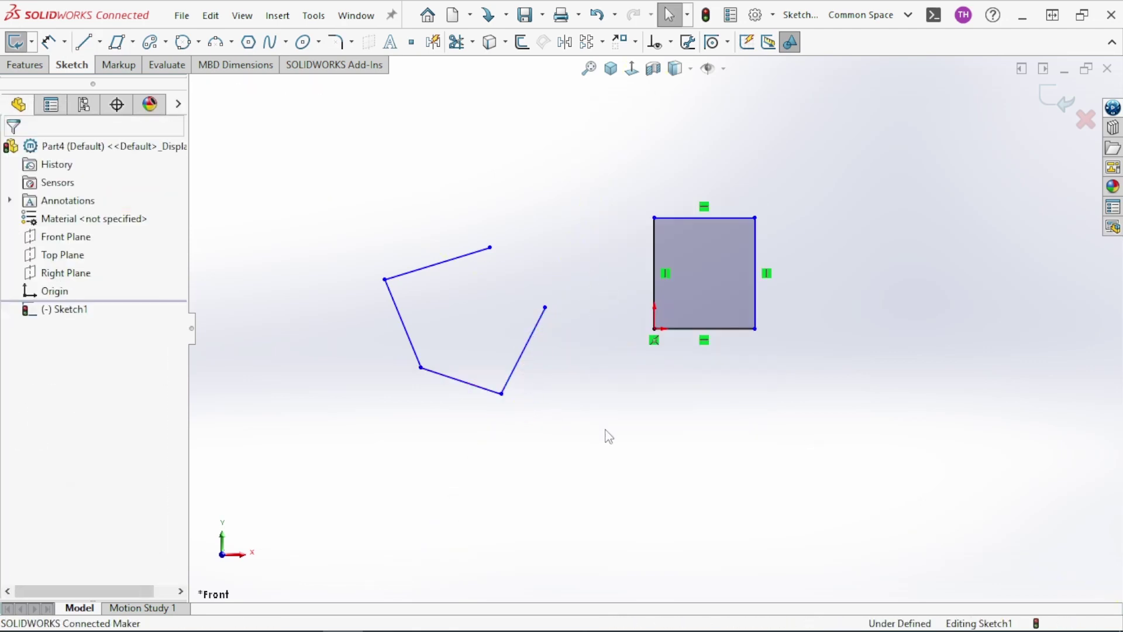
Add a Horizontal relation to the uppermost line of the open chain
click(445, 263)
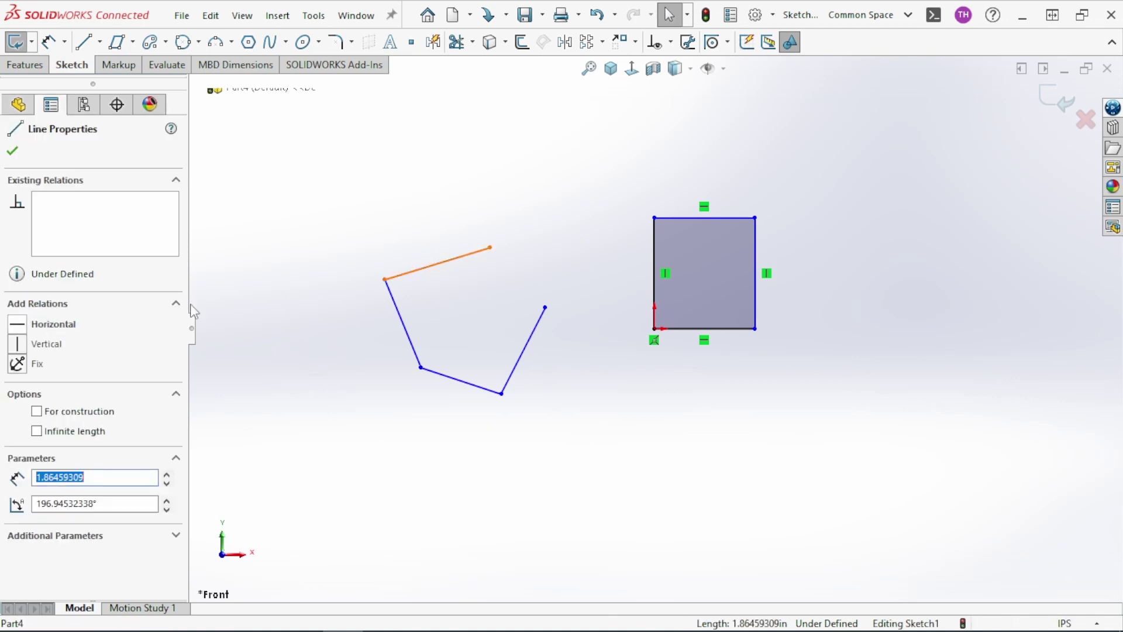
click(399, 195)
click(433, 266)
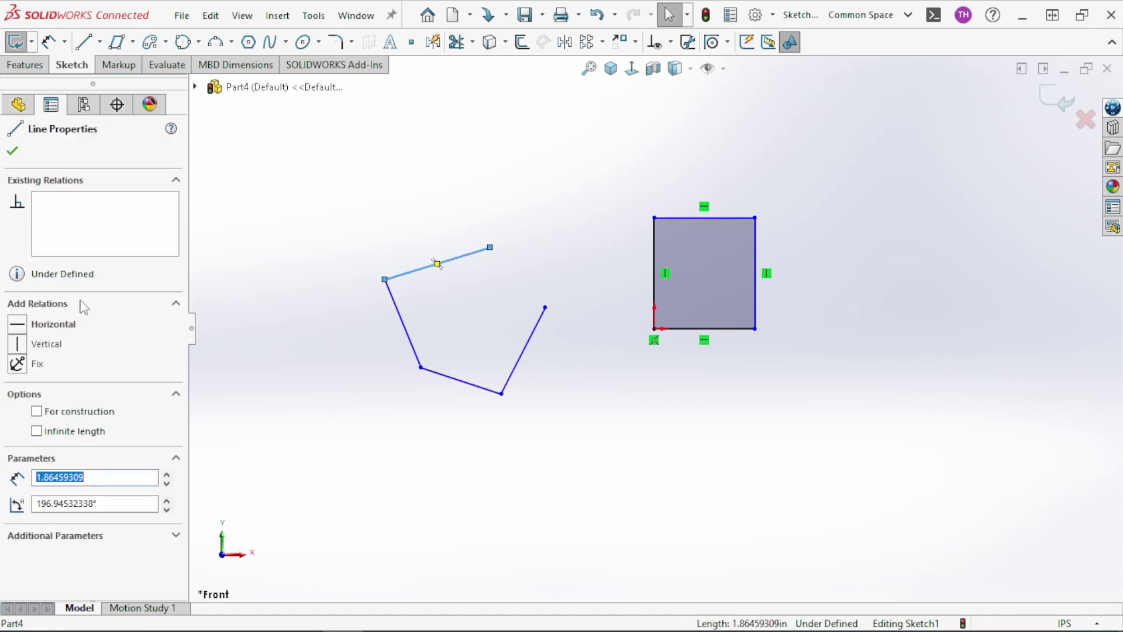
click(55, 325)
Delete the uppermost chain line's Horizontal relation and add a Vertical relation instead
right_click(76, 200)
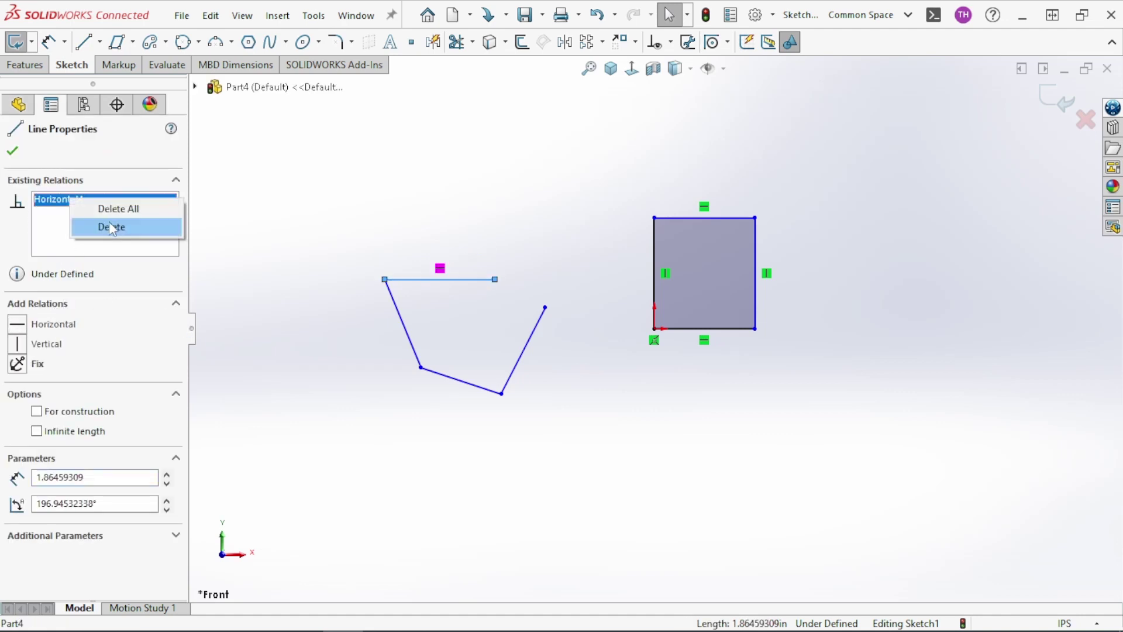
click(112, 235)
click(53, 345)
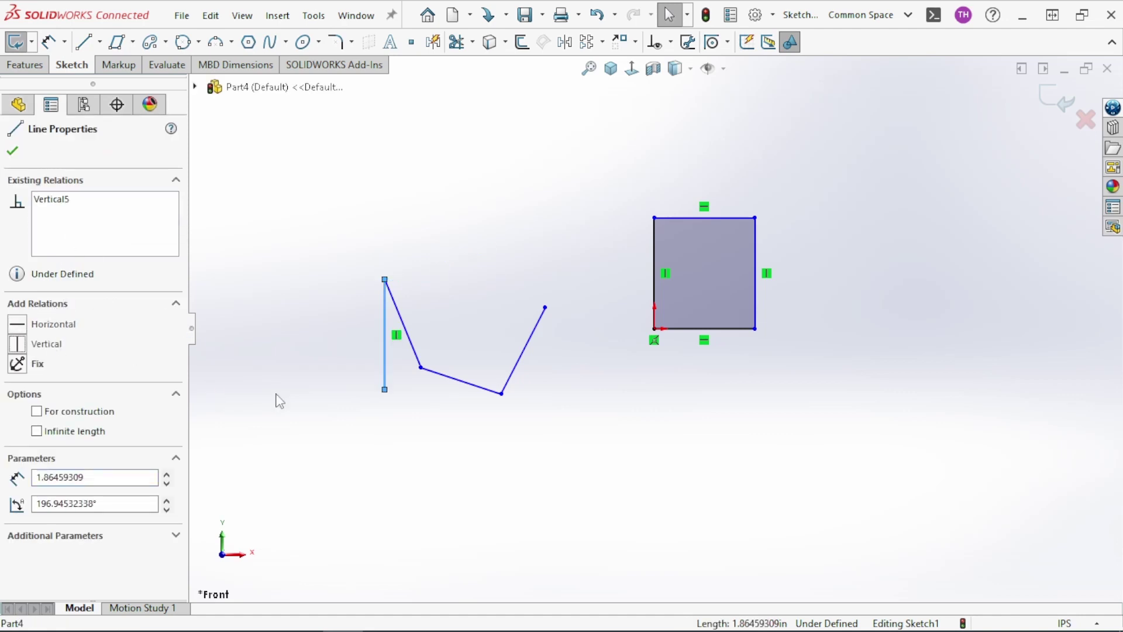
Move the vertical line's free endpoint above the chain, level with the rectangle's upper edge, and deselect it
mouse_move(386, 390)
mouse_down()
mouse_move(404, 239)
mouse_move(350, 189)
mouse_move(443, 212)
mouse_move(391, 234)
mouse_move(391, 220)
mouse_up()
click(390, 247)
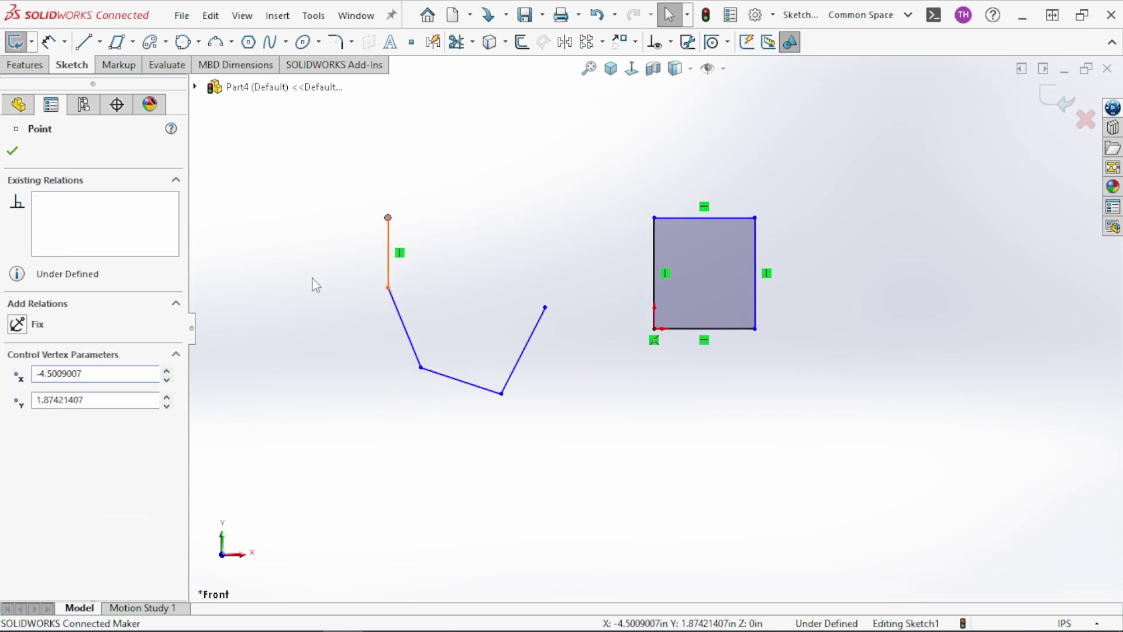
click(325, 275)
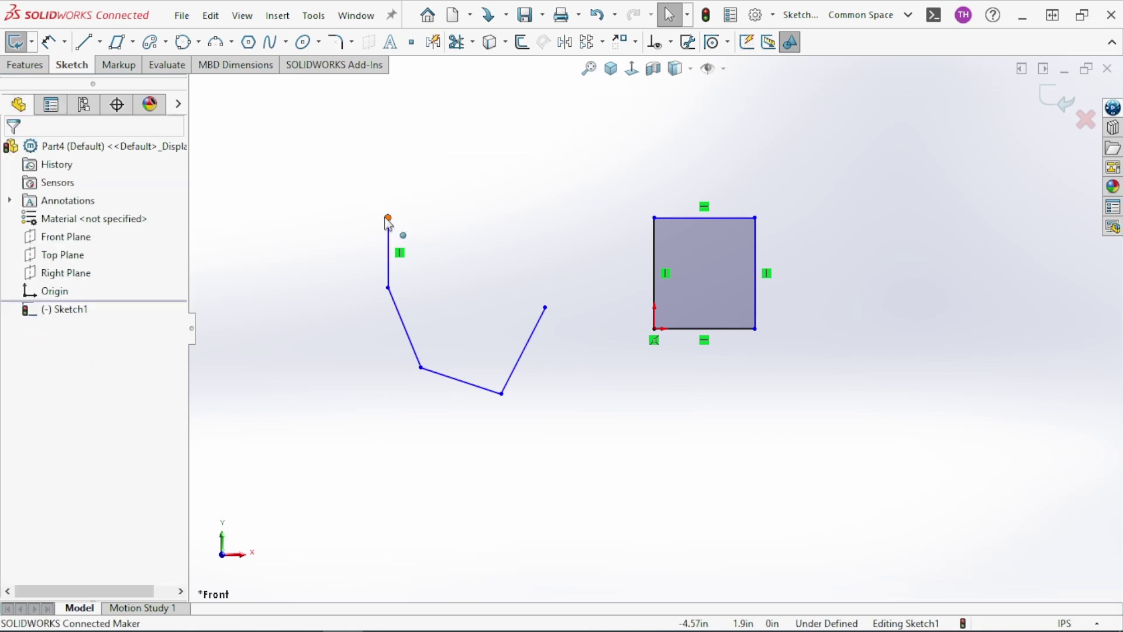
click(389, 218)
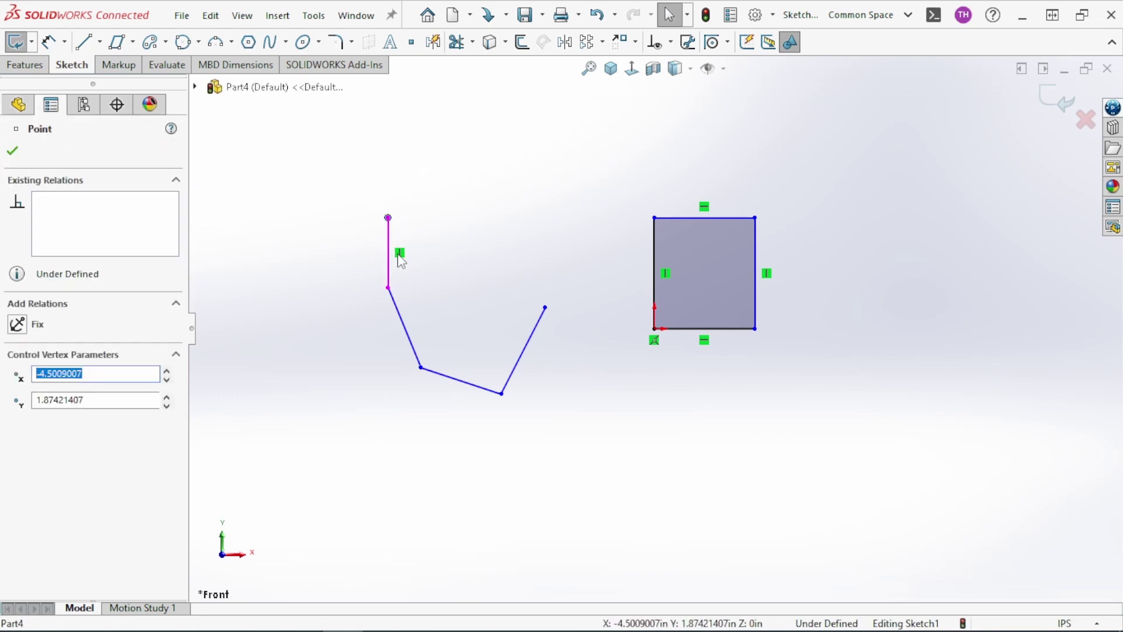
click(486, 261)
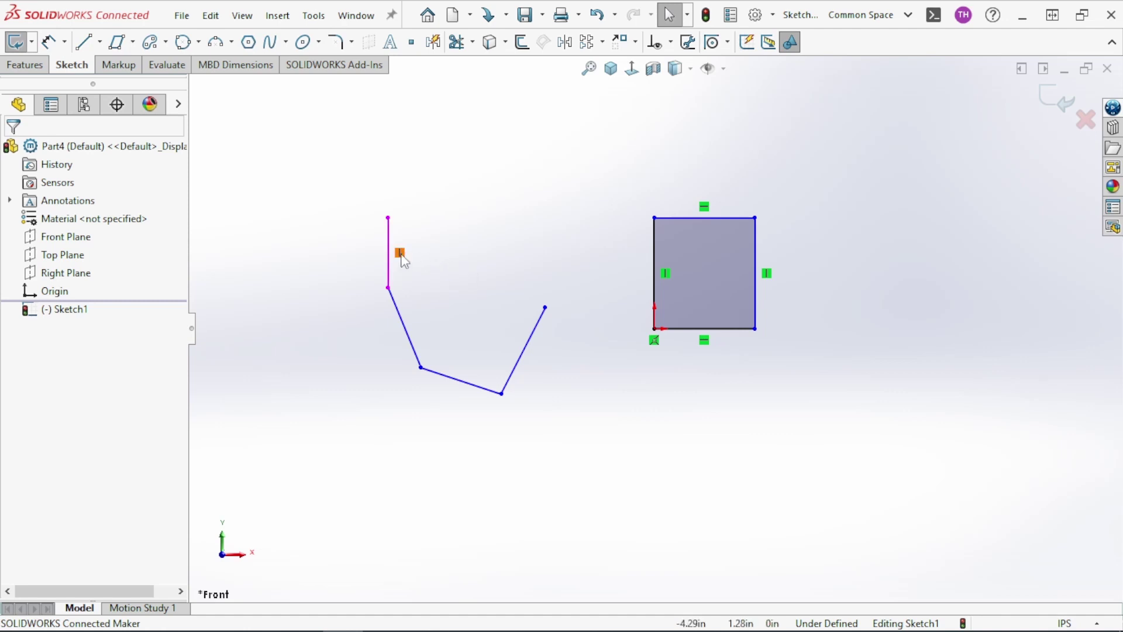
Delete the chain line's Vertical relation and move its free endpoint toward the rectangle so the line slants
click(401, 252)
key(Delete)
drag(394, 221, 432, 237)
click(455, 166)
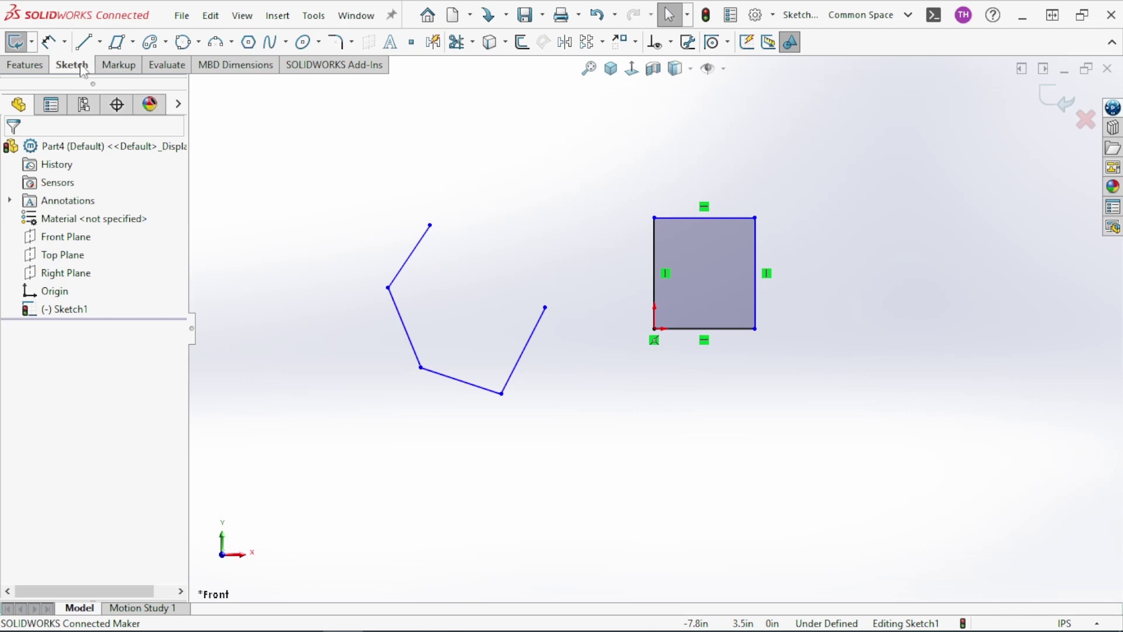
Sketch a horizontal centerline about 4.42 in long above the open chain and the rectangle, and end the command
click(100, 43)
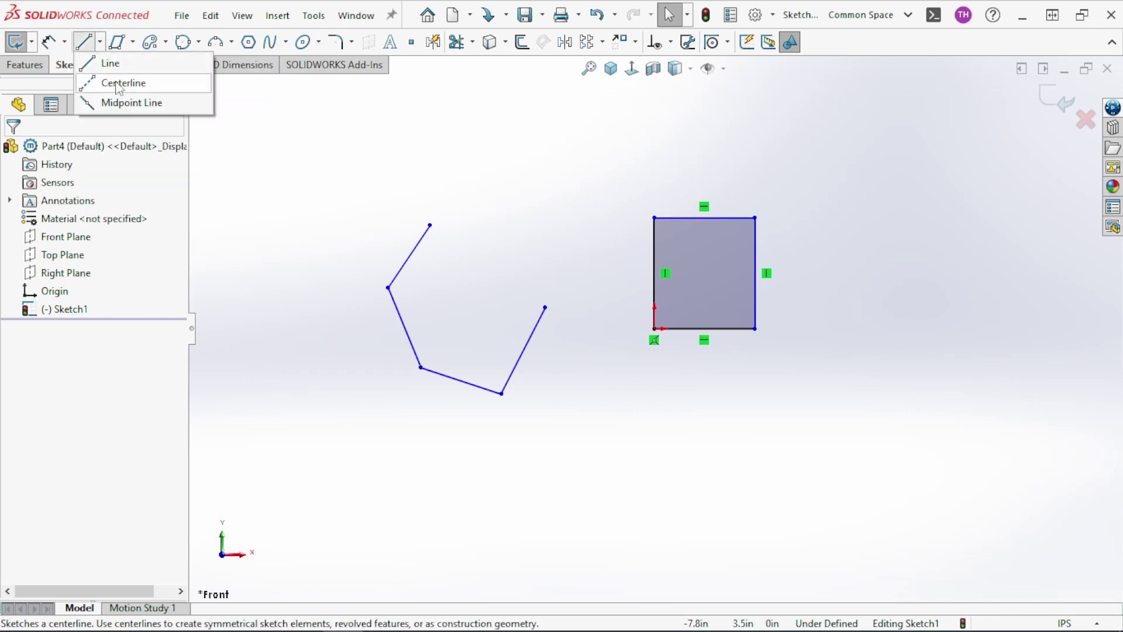
click(120, 84)
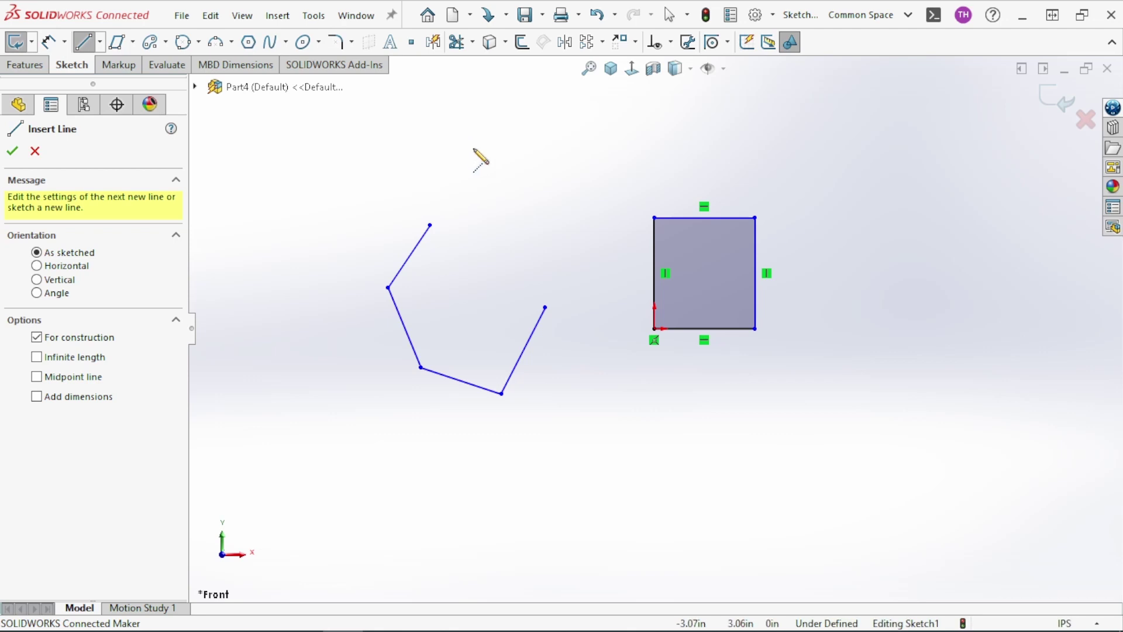
click(472, 149)
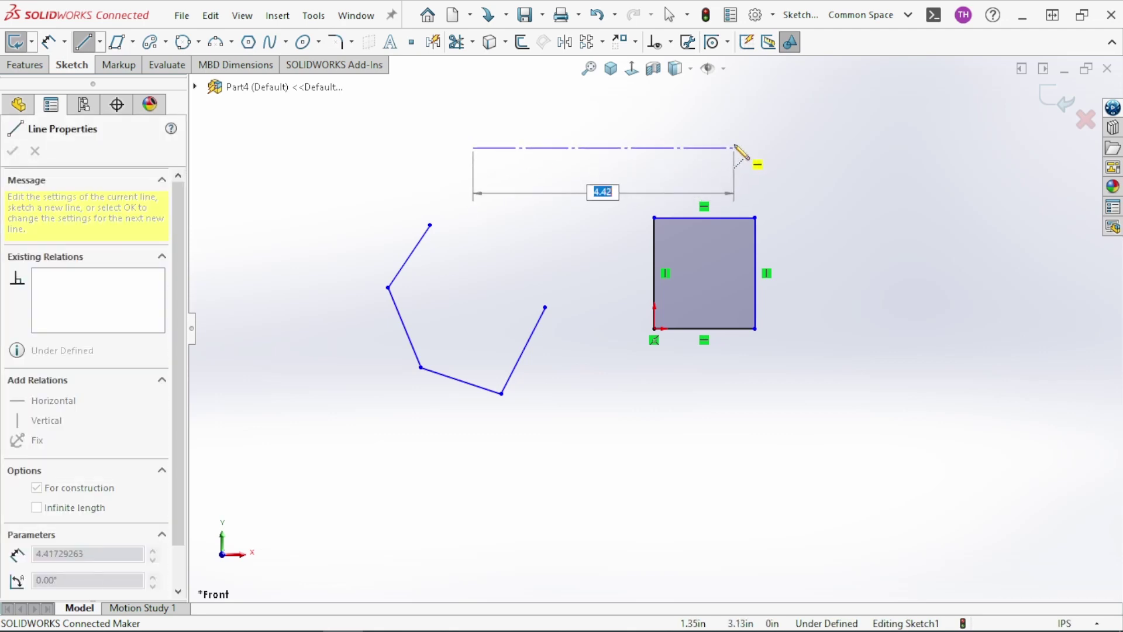
right_click(376, 174)
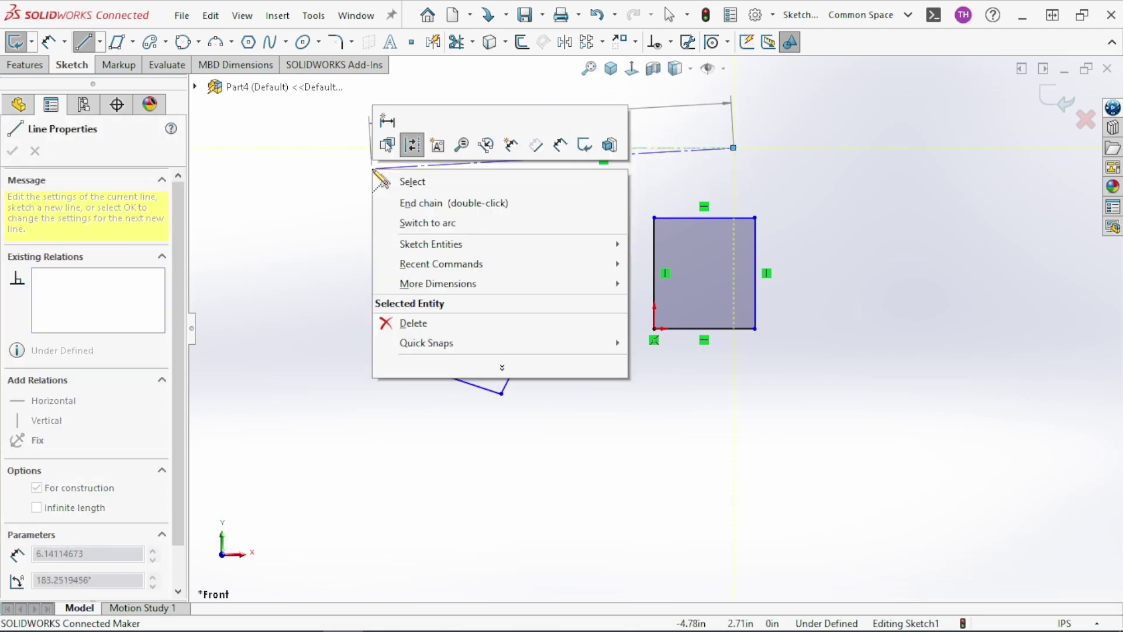
click(399, 184)
Move the centerline down across the rectangle and extend its endpoint nearest the rectangle beyond the rectangle's far side
click(602, 152)
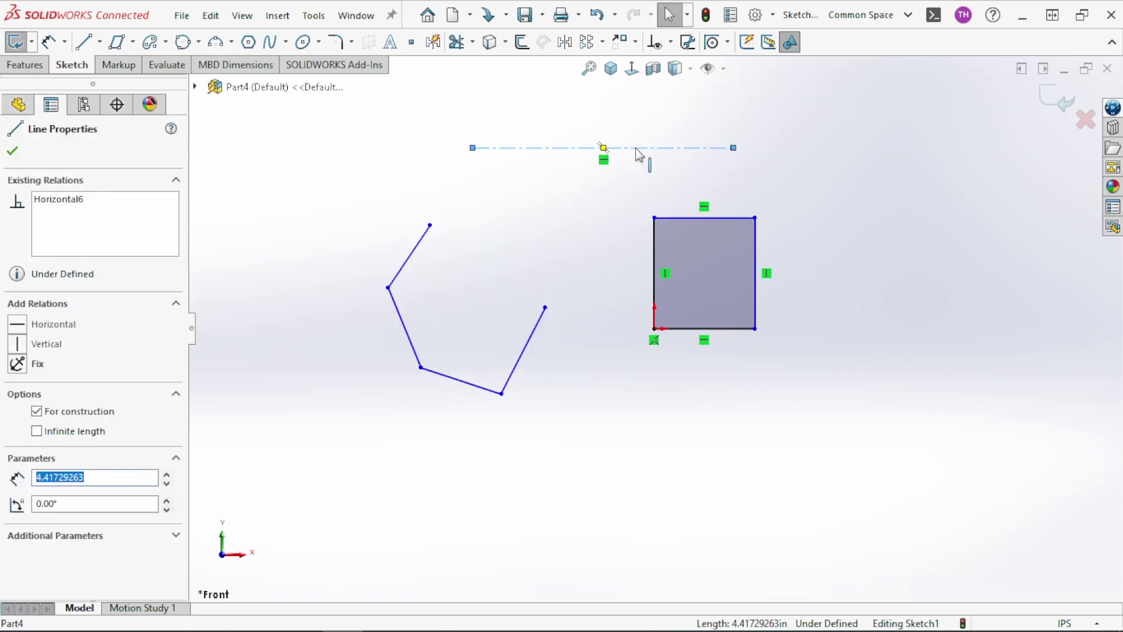
click(709, 173)
click(701, 157)
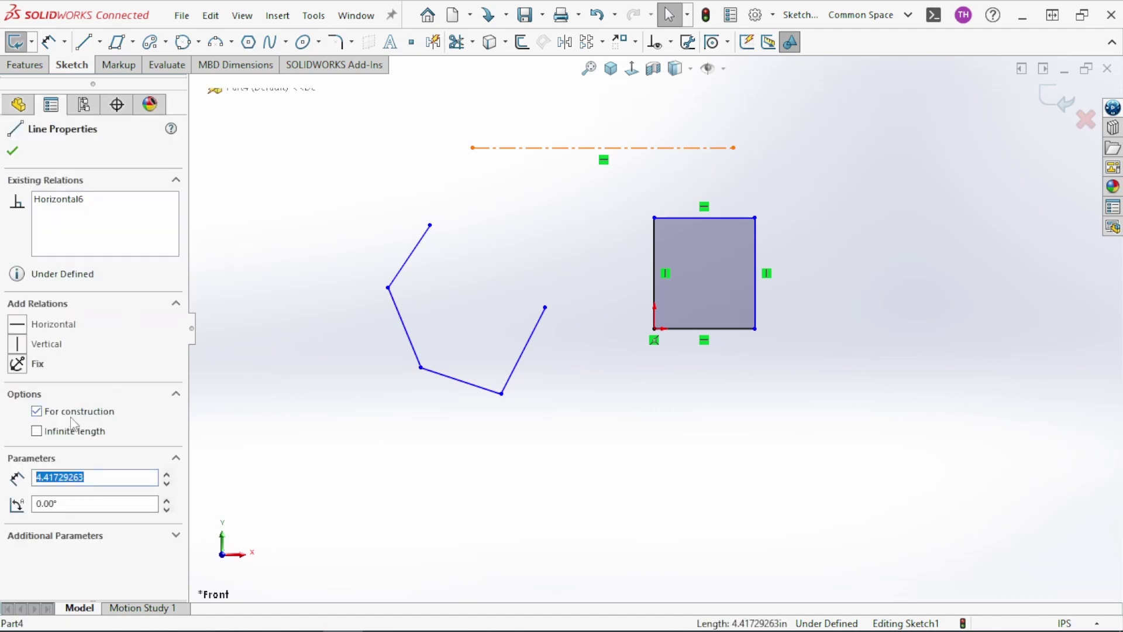
click(549, 176)
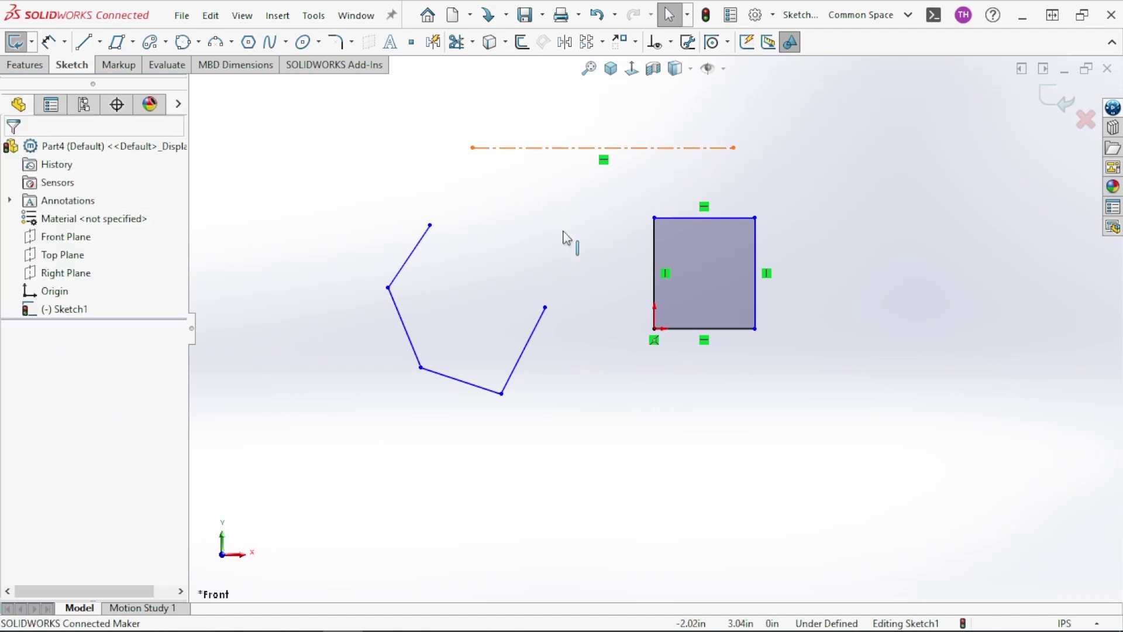
drag(566, 147, 564, 259)
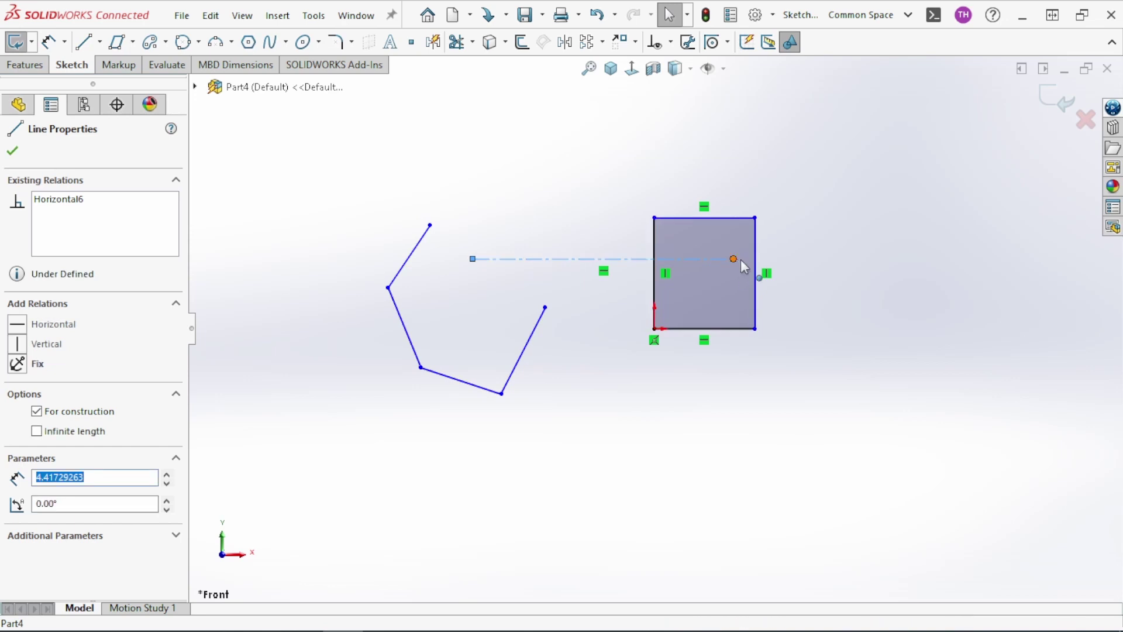
drag(735, 259, 827, 250)
click(854, 348)
click(867, 356)
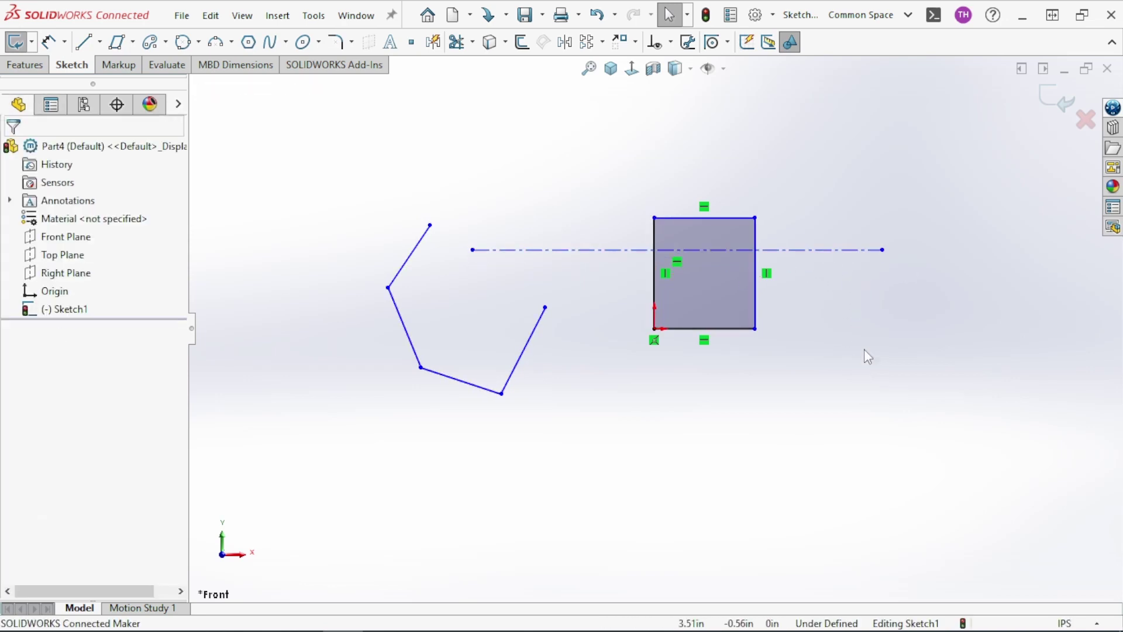
Make the rectangle's upper and lower edges symmetric about the horizontal centerline with a Symmetric relation
click(818, 258)
click(798, 427)
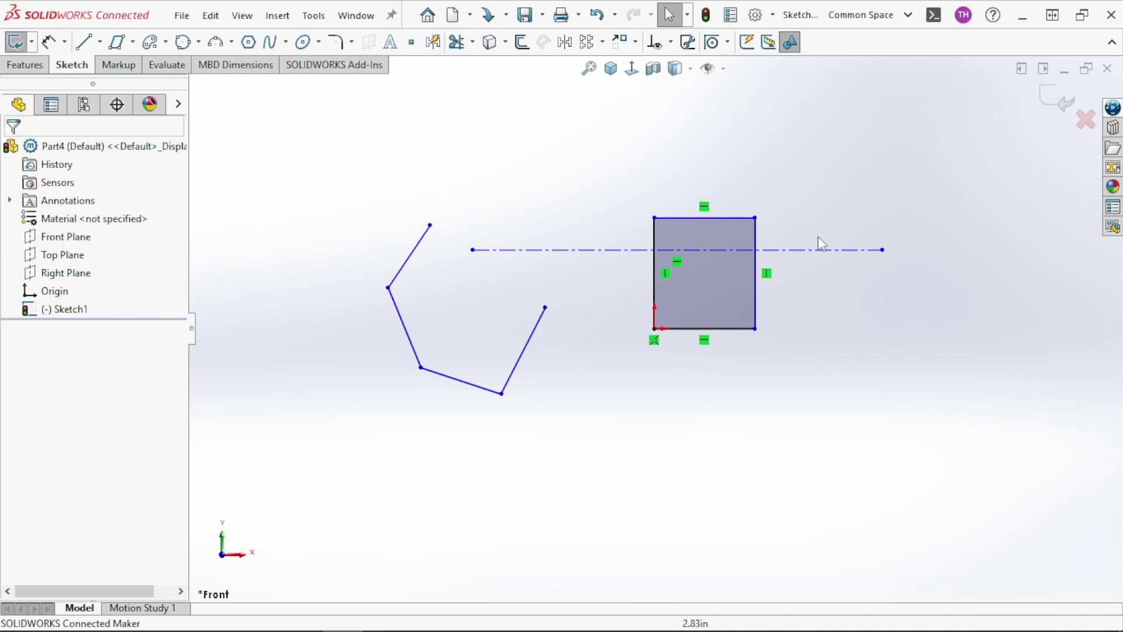
click(799, 250)
click(828, 329)
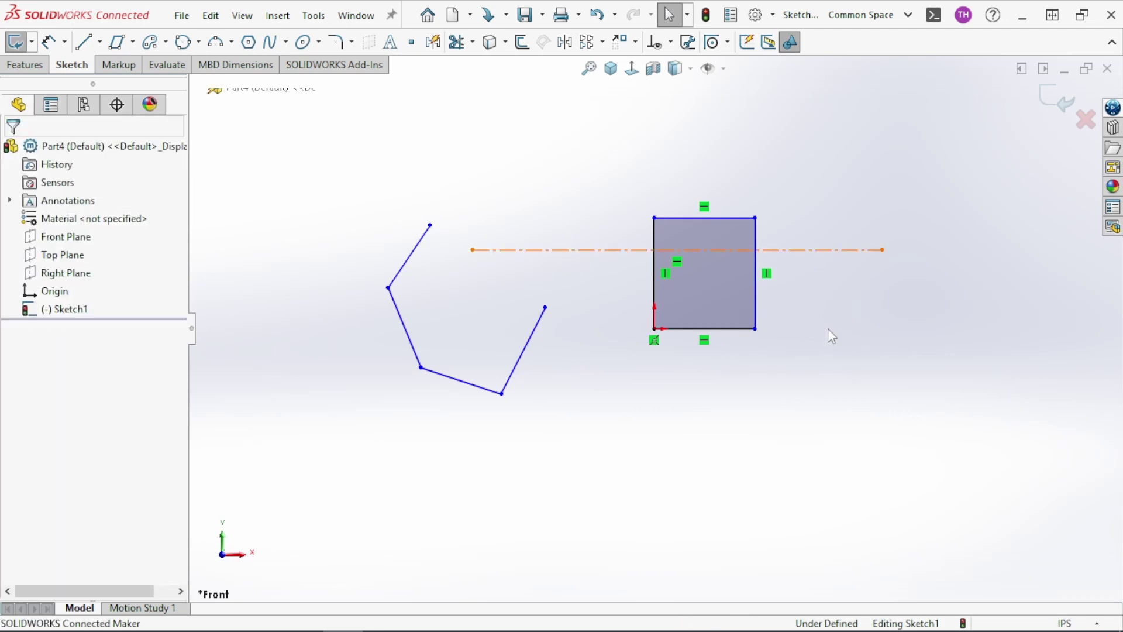
click(772, 251)
click(718, 381)
drag(727, 368, 675, 206)
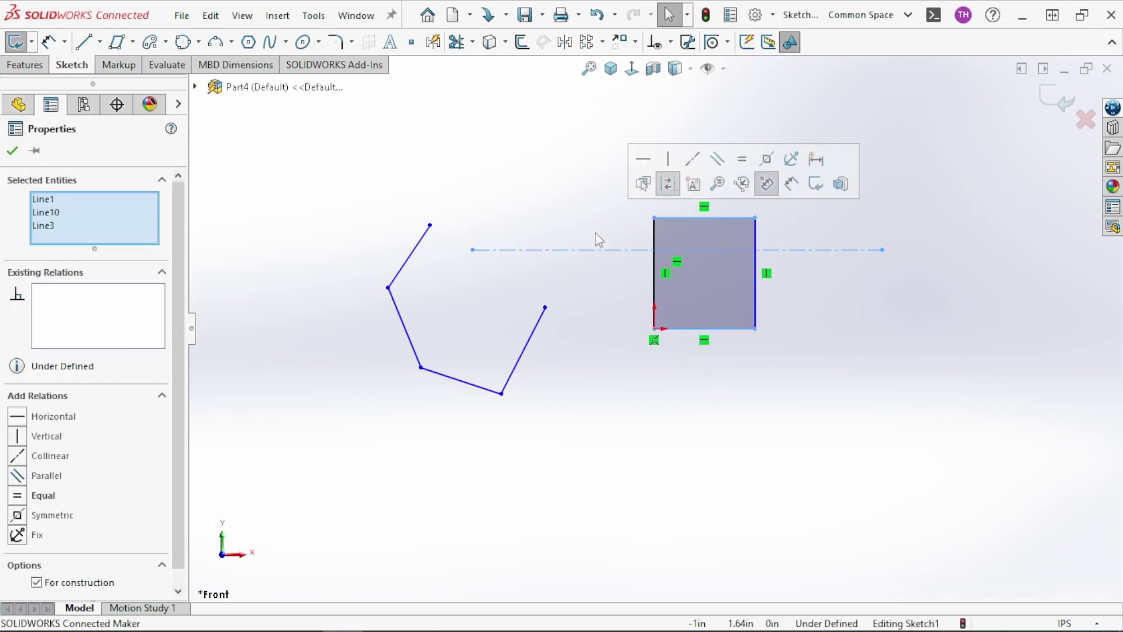
click(58, 519)
click(560, 473)
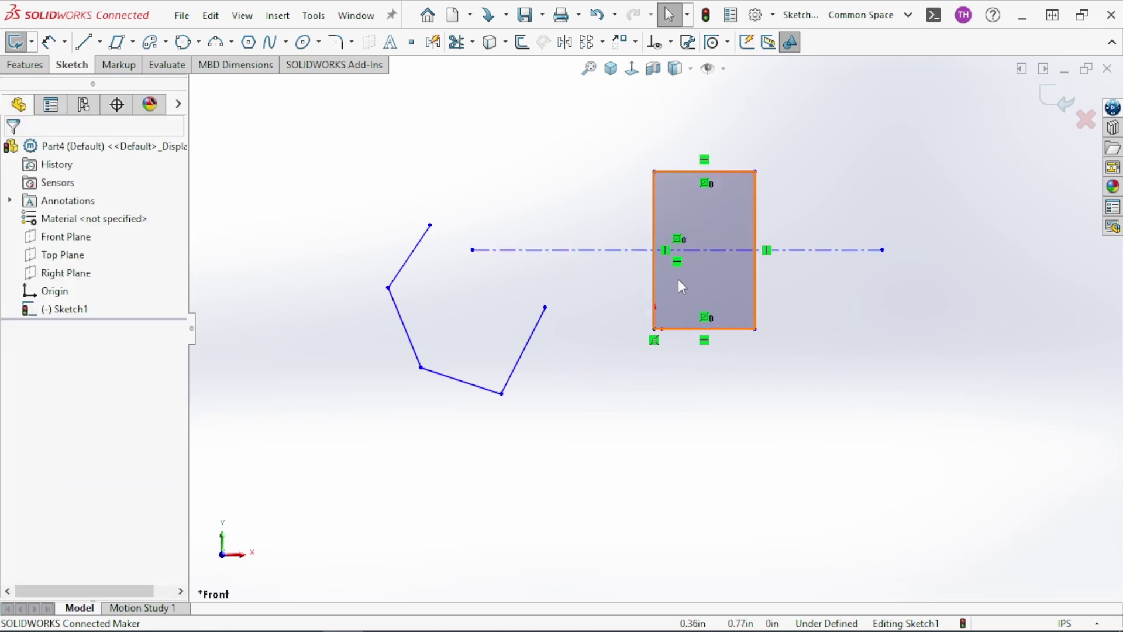
Resize the rectangle to about 1.87 in wide and 2.71 in high by moving its upper corner farthest from the chain
click(708, 259)
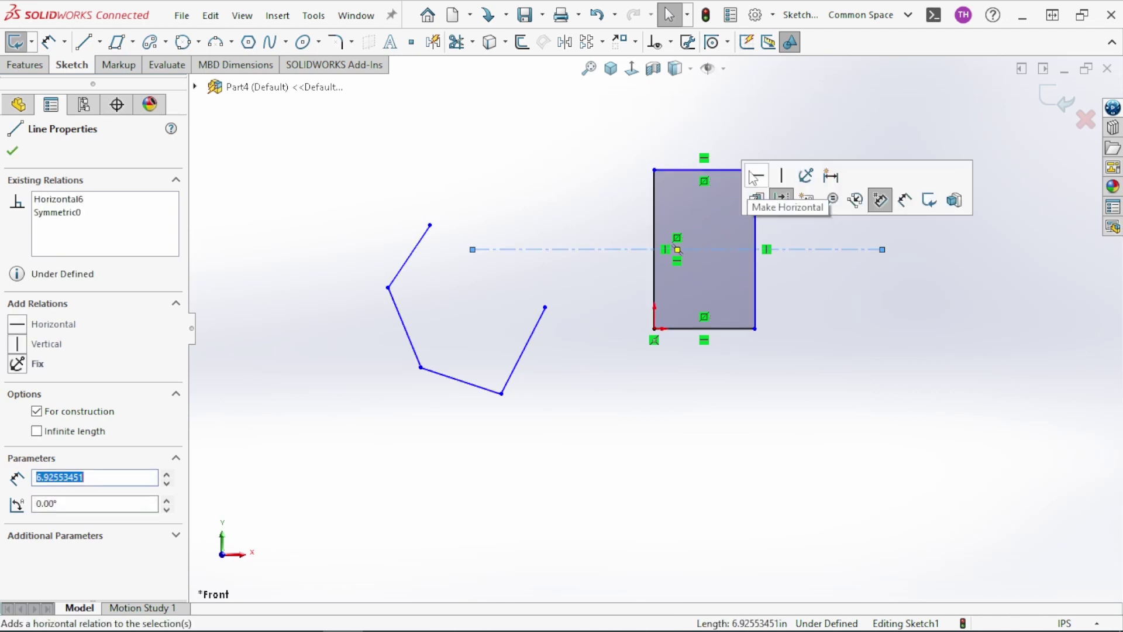
click(698, 124)
mouse_move(755, 170)
mouse_down()
mouse_move(768, 196)
mouse_move(802, 122)
mouse_move(763, 120)
mouse_move(764, 178)
mouse_up()
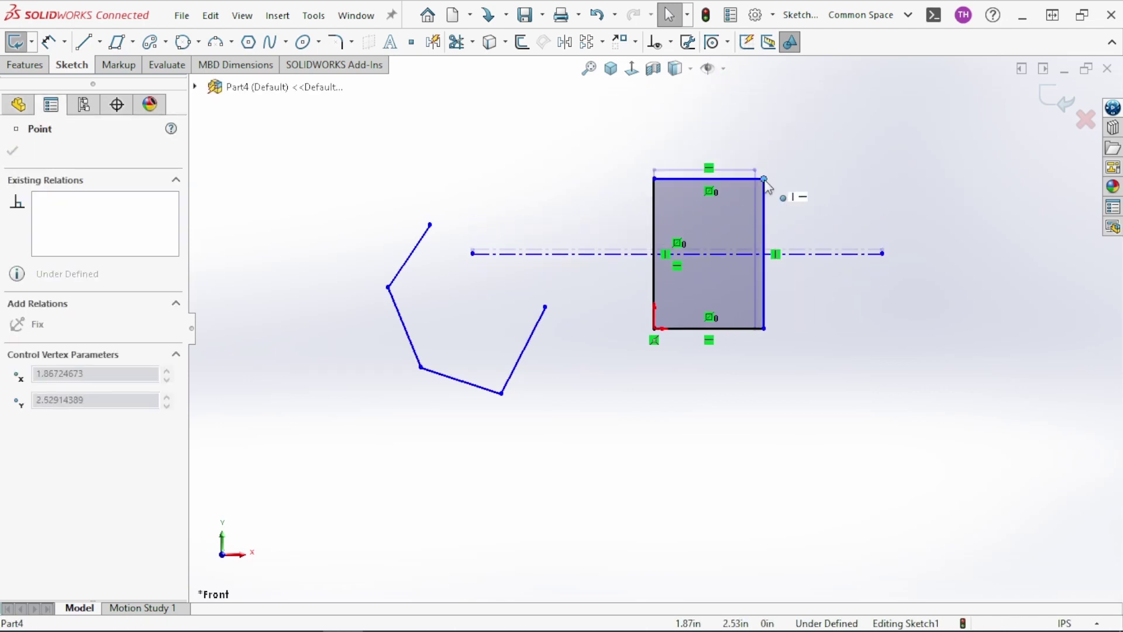
click(546, 173)
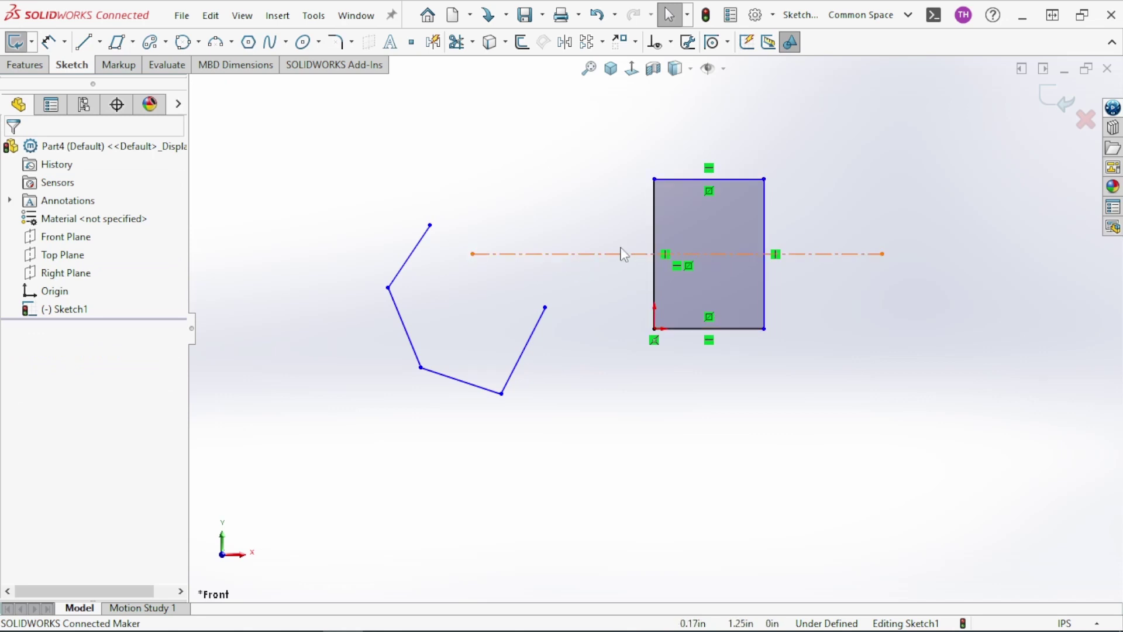
Dimension the rectangle's upper edge above the shape and set its width to 2 in
click(49, 44)
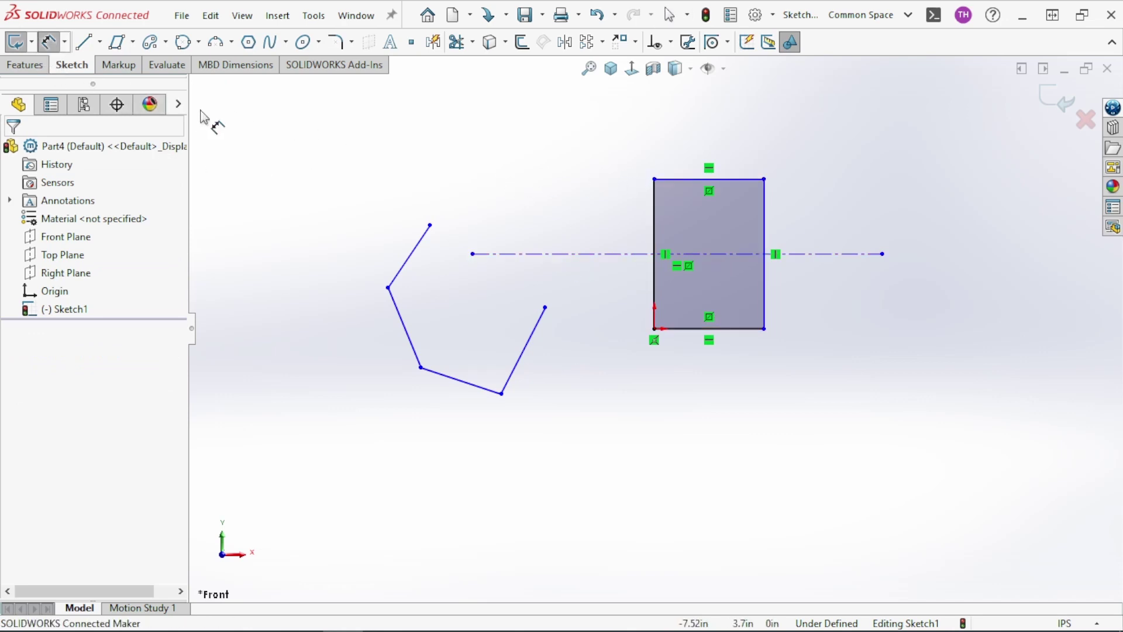
click(685, 186)
click(822, 126)
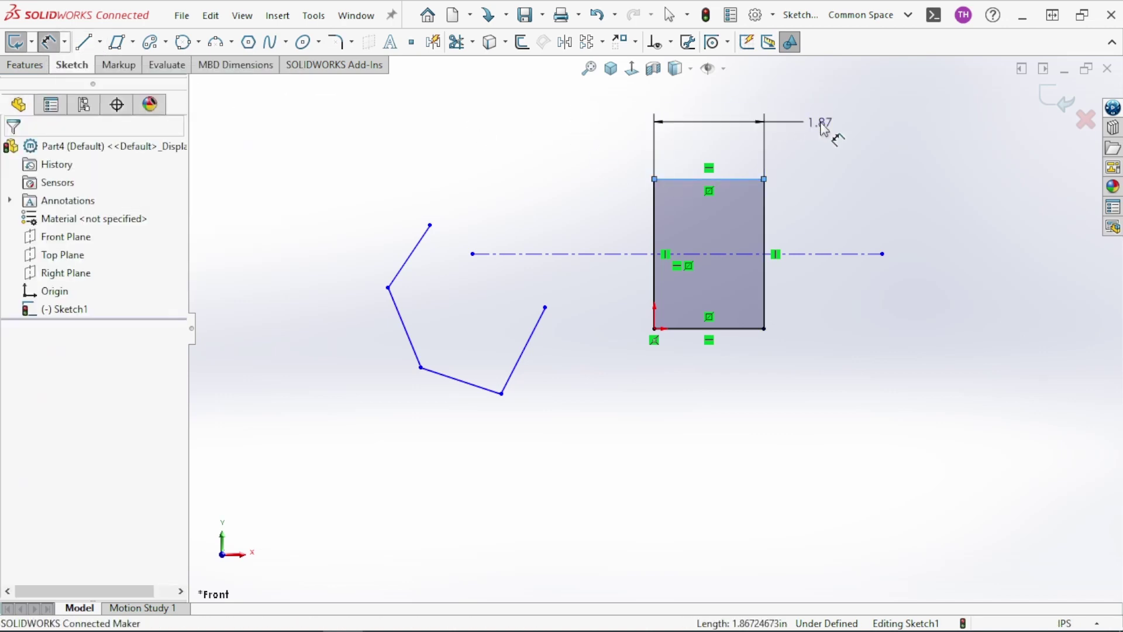
text(2)
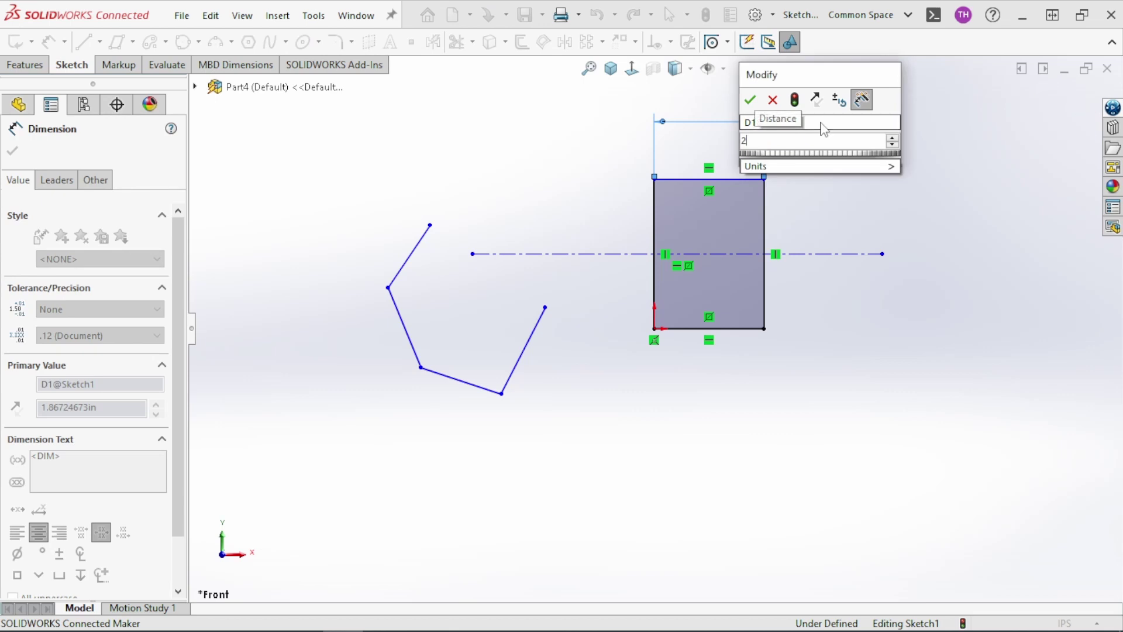
key(Return)
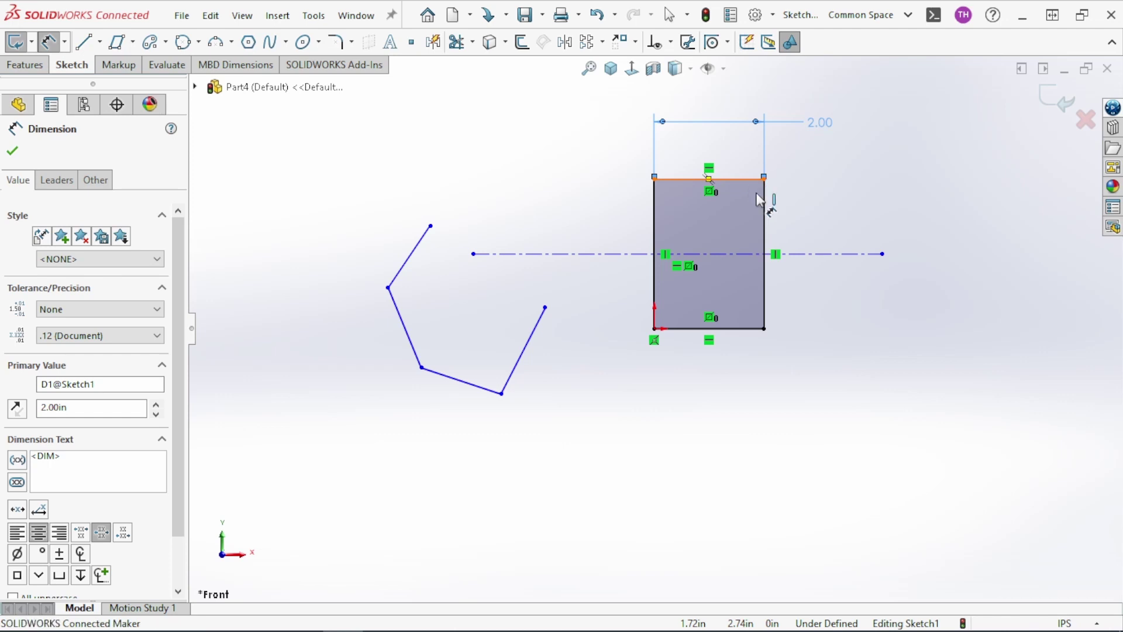
Dimension the rectangle's height symmetrically across the centerline, set it to 3 in, and end the dimension command
click(802, 254)
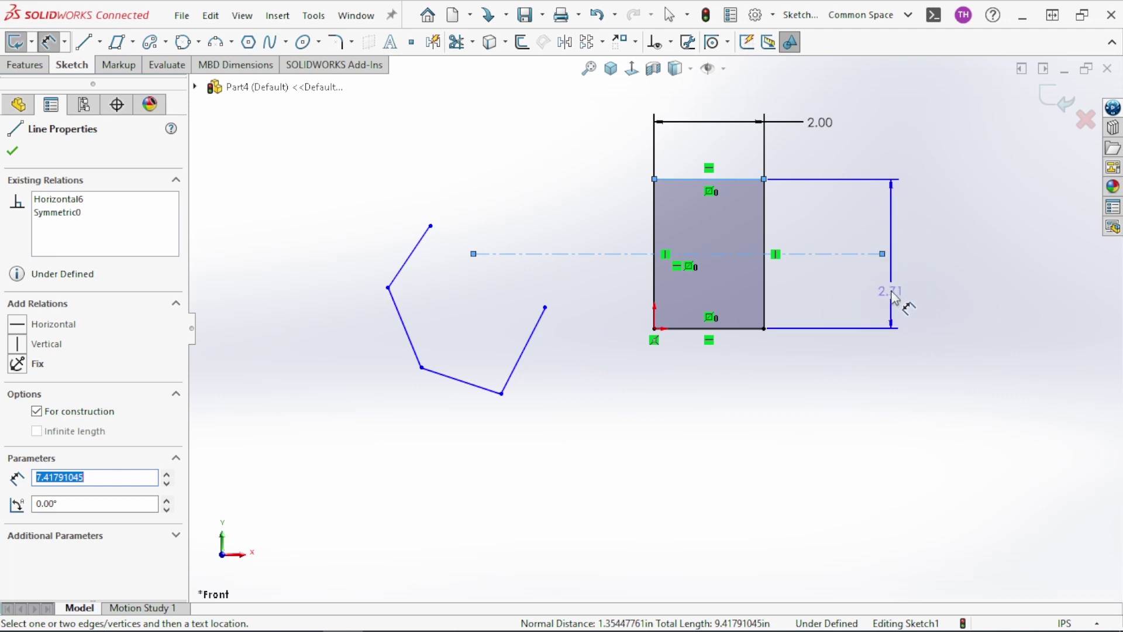
click(912, 296)
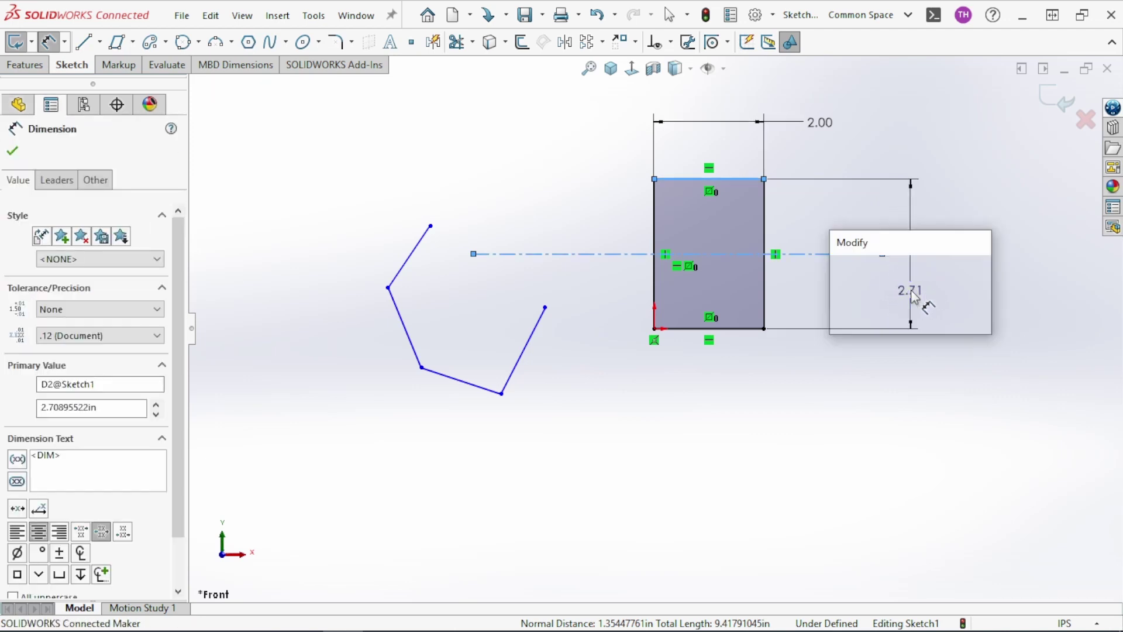
key(Return)
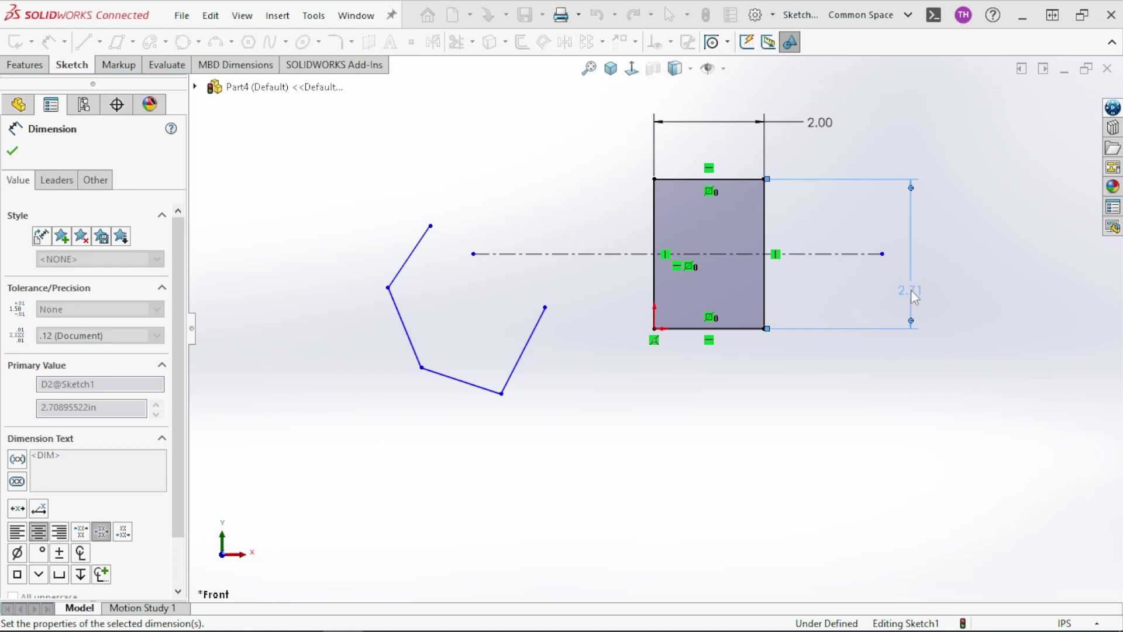
double_click(912, 296)
text(3)
key(Return)
key(Escape)
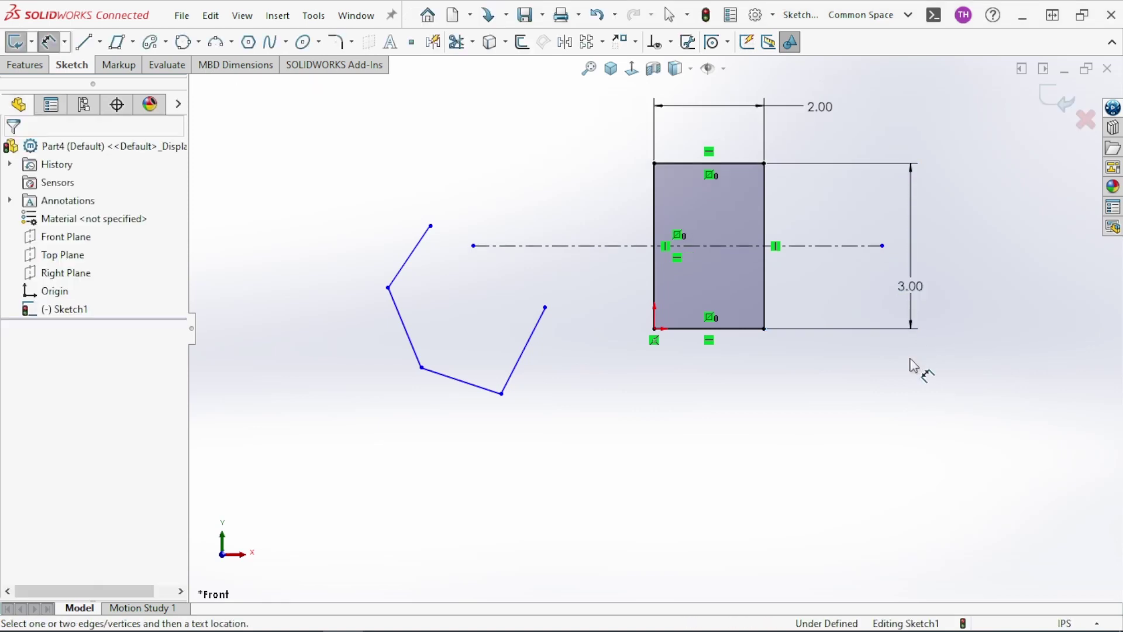
right_click(477, 167)
click(507, 211)
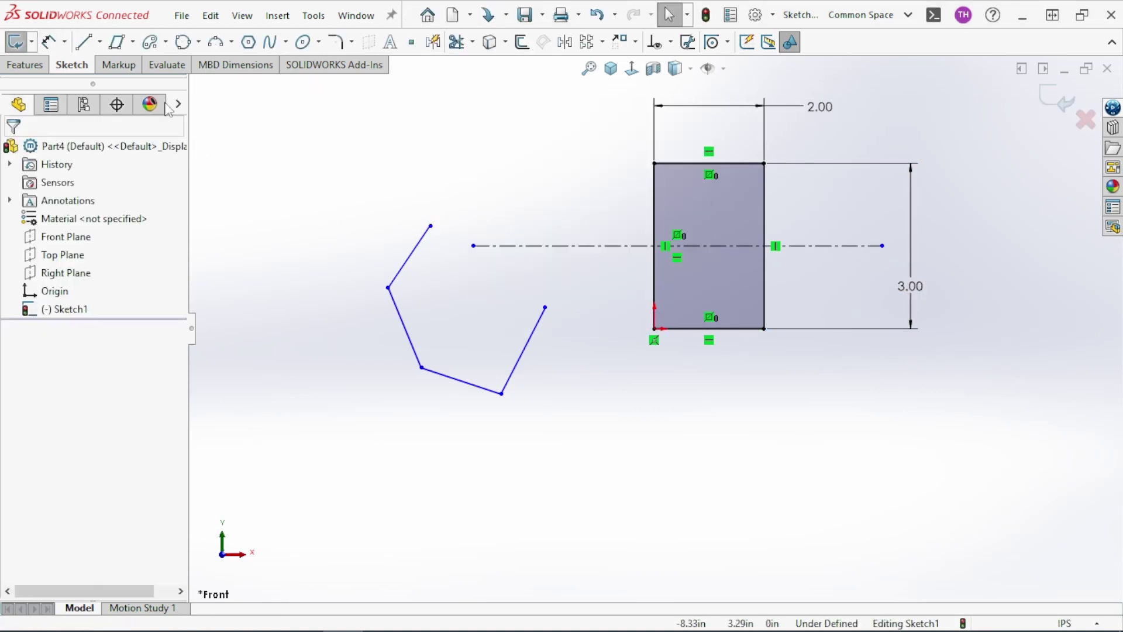
Sketch a vertical midpoint line about 4.63 in long, centred on the centerline's endpoint near the open chain, and end the command
click(100, 42)
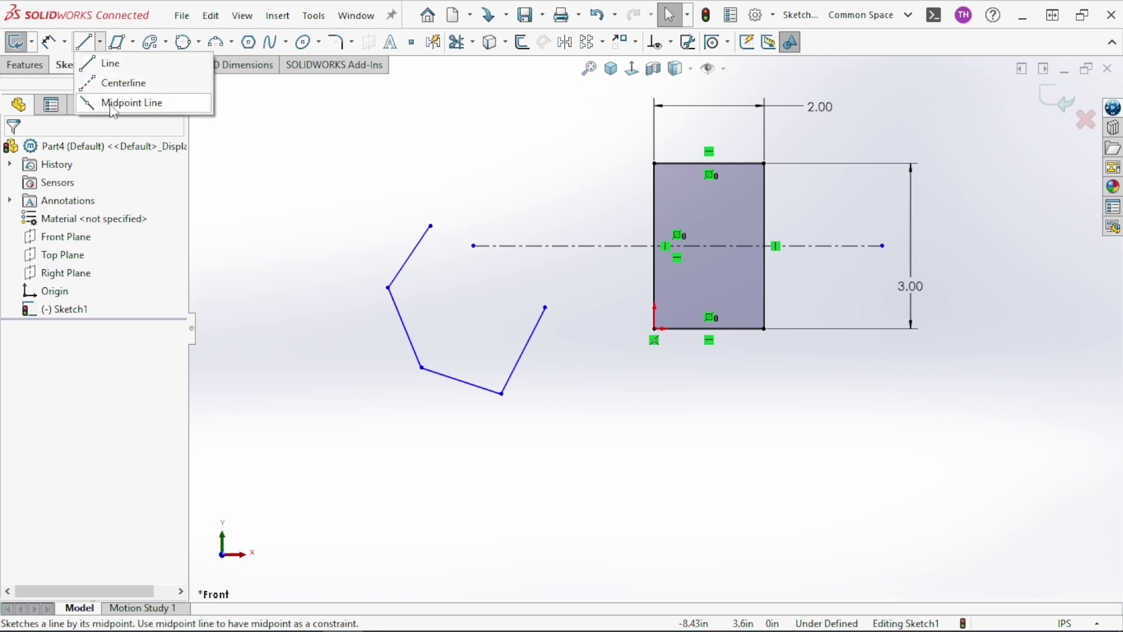
click(126, 102)
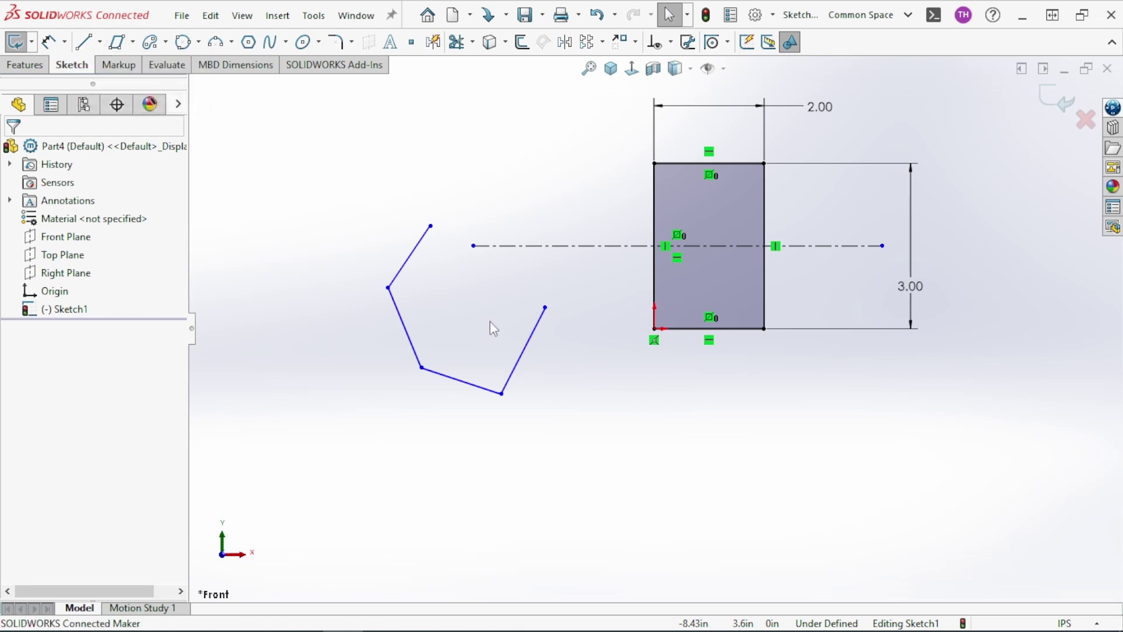
click(474, 246)
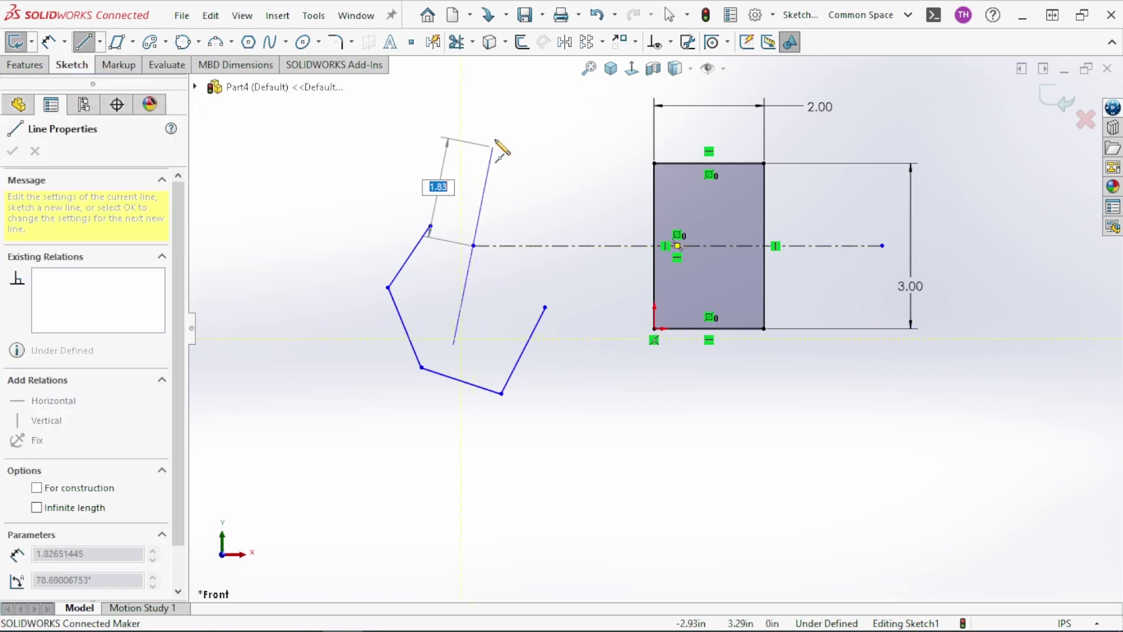
click(474, 119)
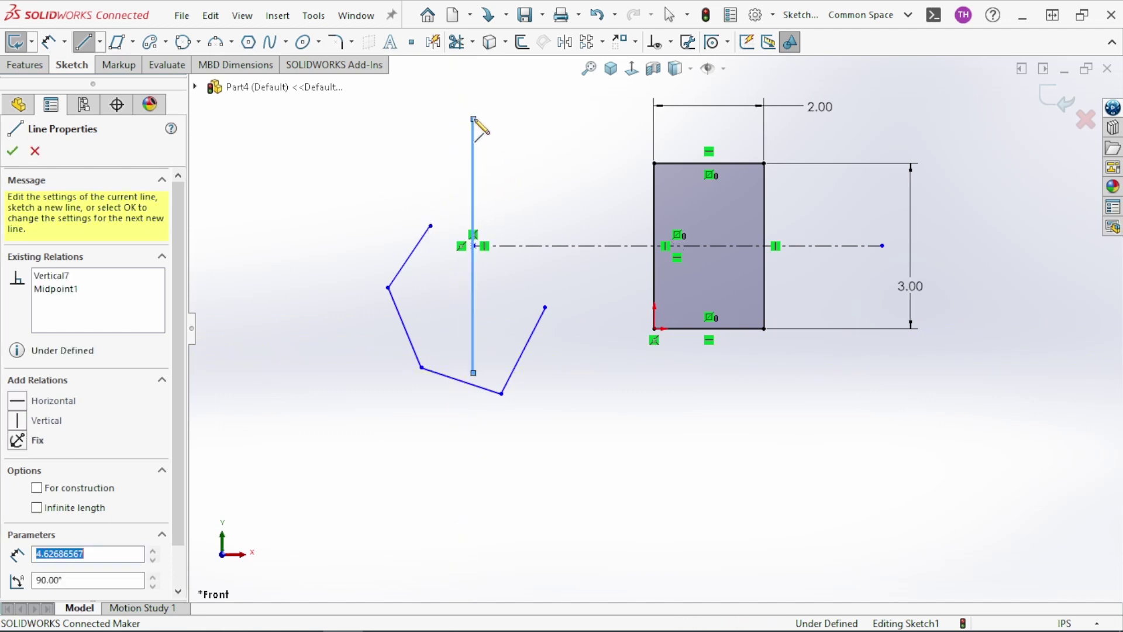
right_click(338, 225)
click(375, 234)
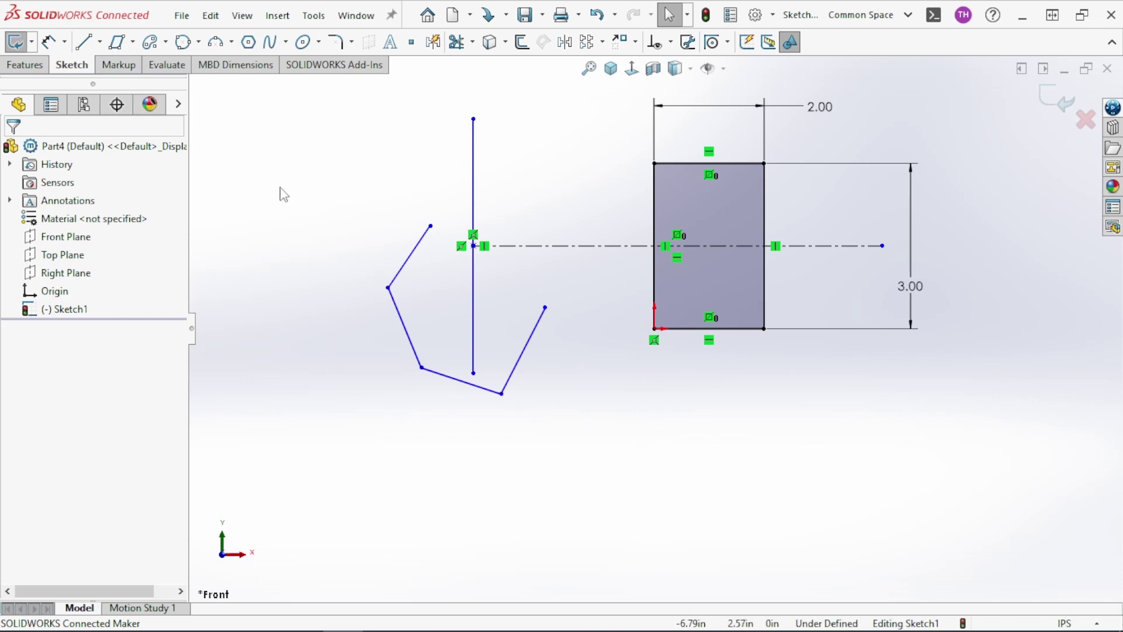
Delete the open chain, the midpoint line, the centerline and the dimensioned rectangle to clear the sketch
mouse_move(279, 186)
mouse_down()
mouse_move(466, 321)
mouse_move(456, 322)
mouse_up()
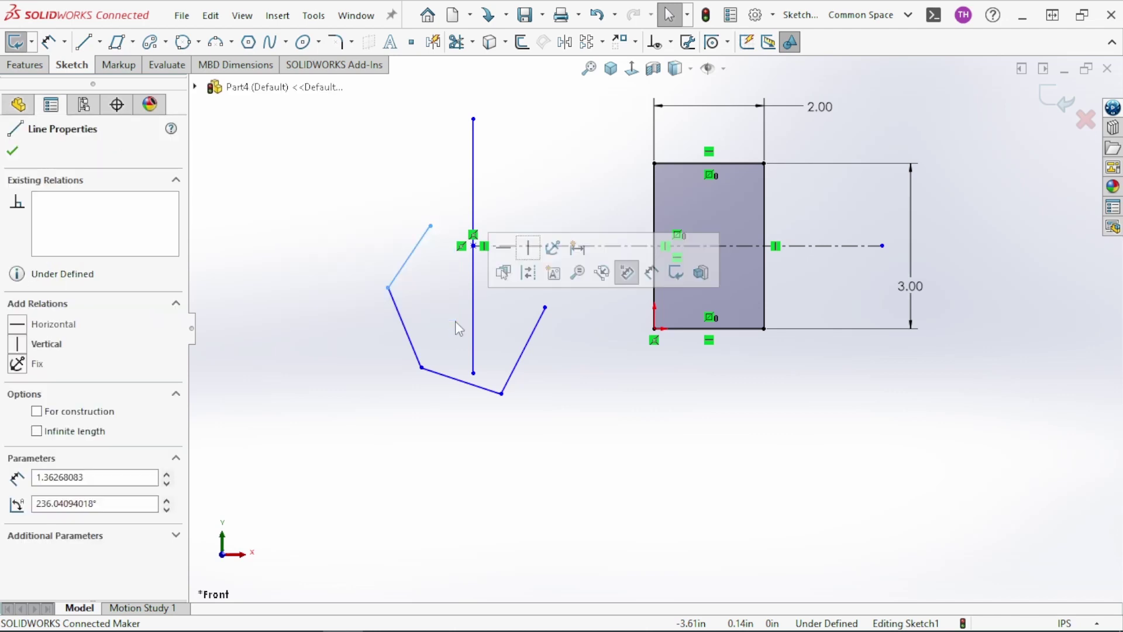
key(Delete)
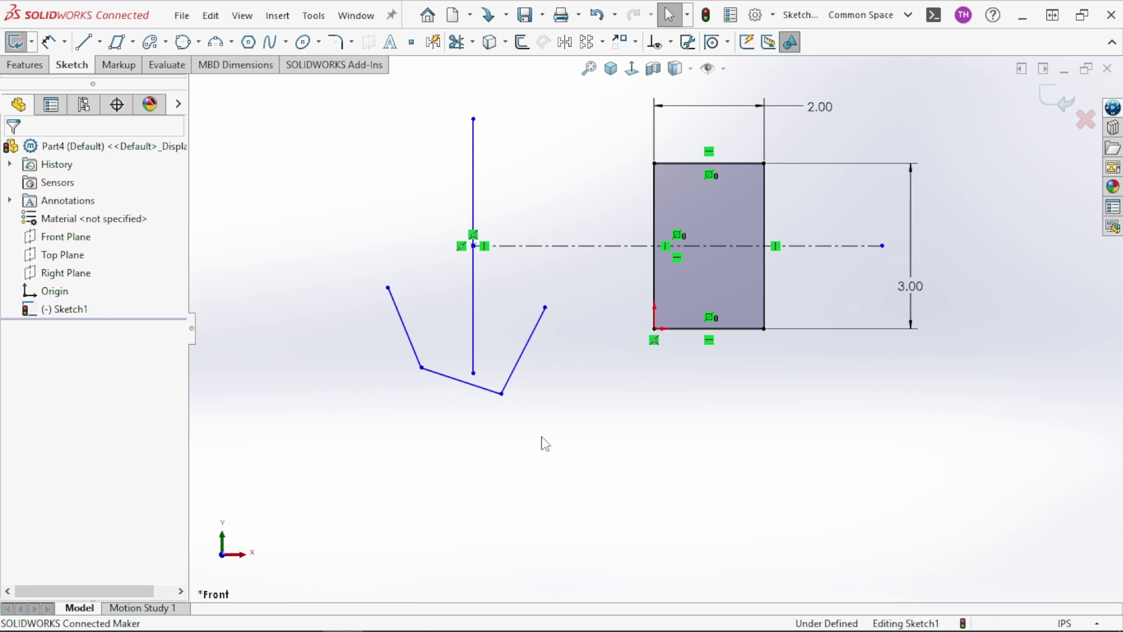
drag(551, 440, 405, 356)
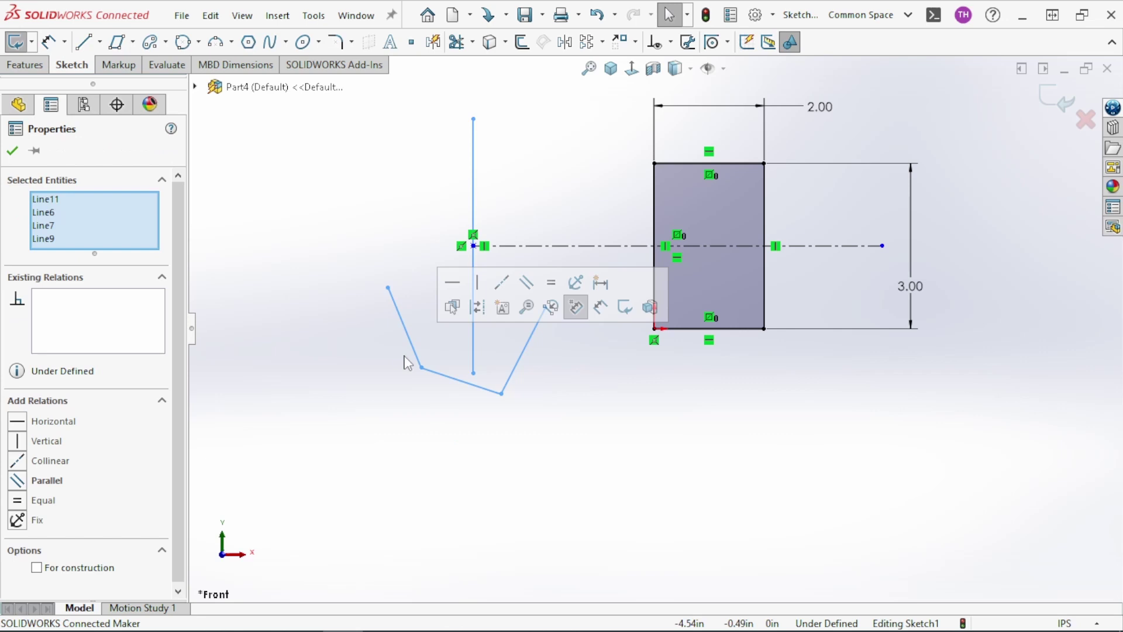
key(Delete)
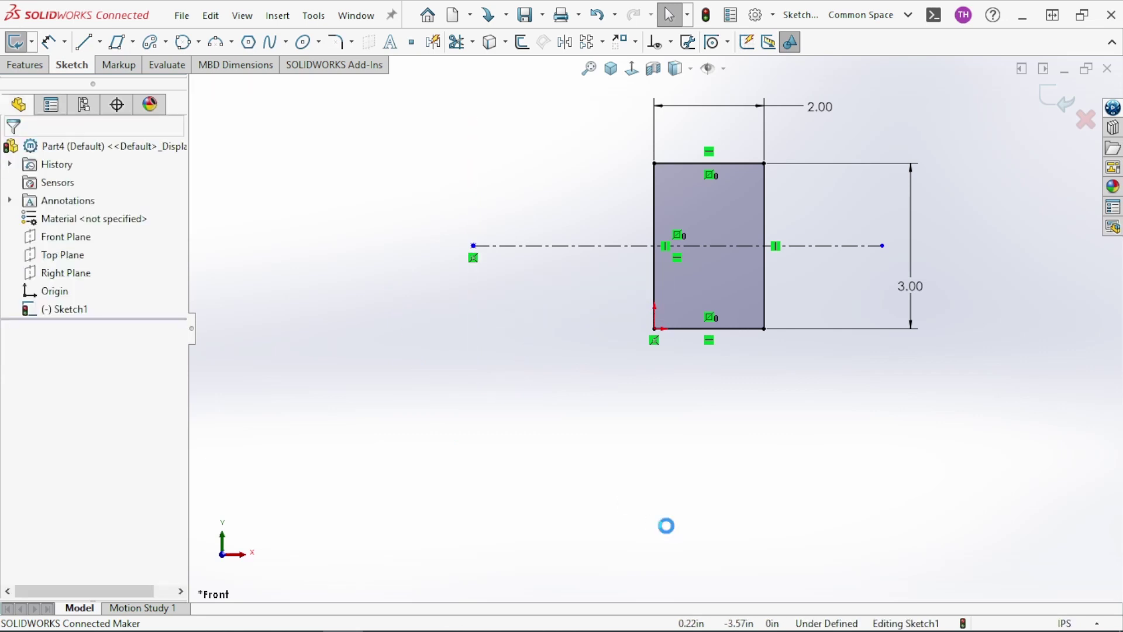
drag(975, 407, 423, 83)
key(Delete)
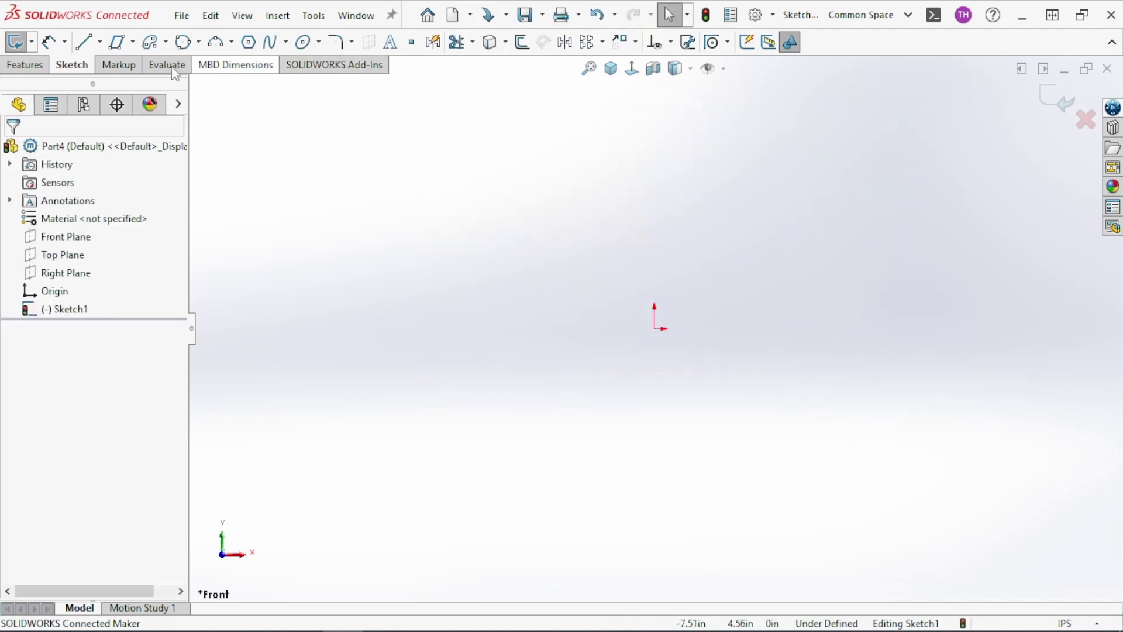
Sketch a corner rectangle about 2.19 in wide and 2.29 in high with its first corner at the origin
click(133, 42)
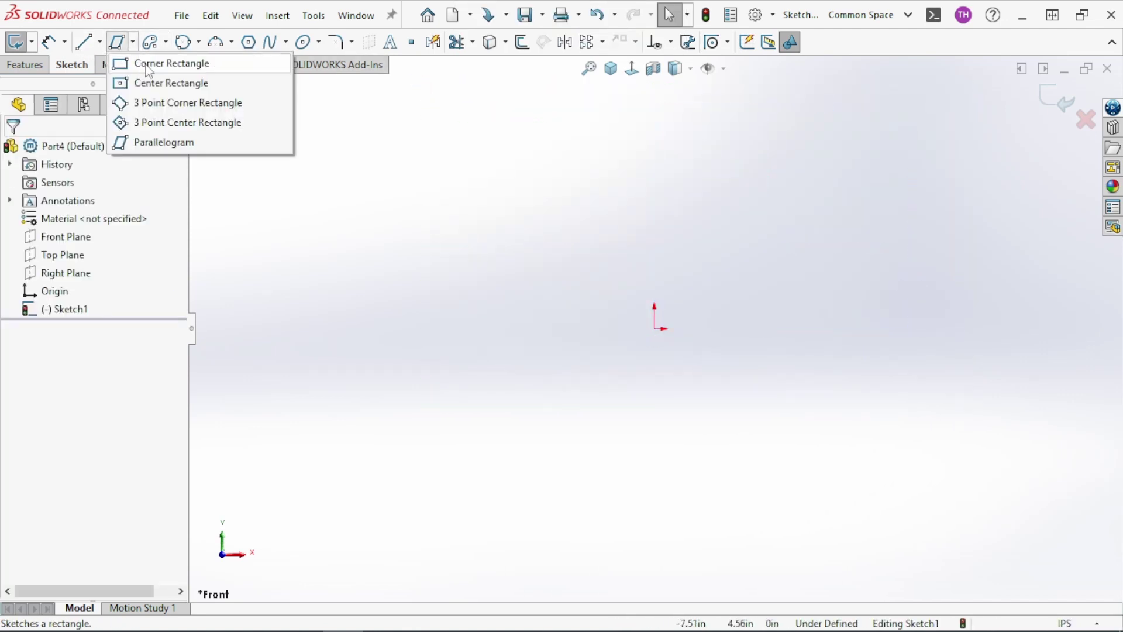
click(154, 66)
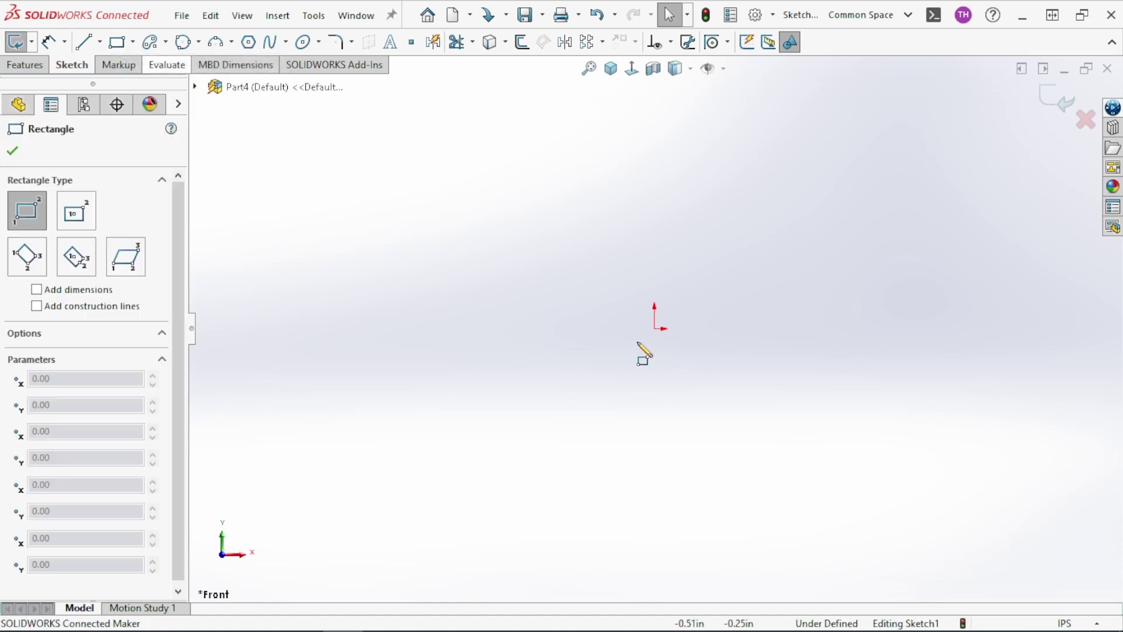
click(654, 328)
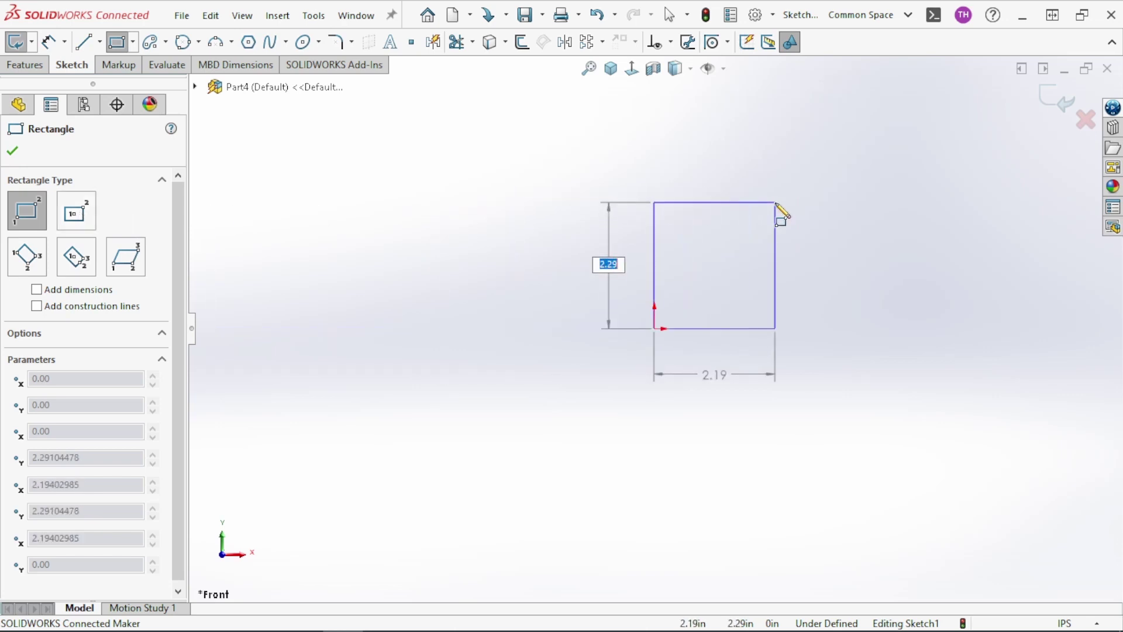
click(775, 203)
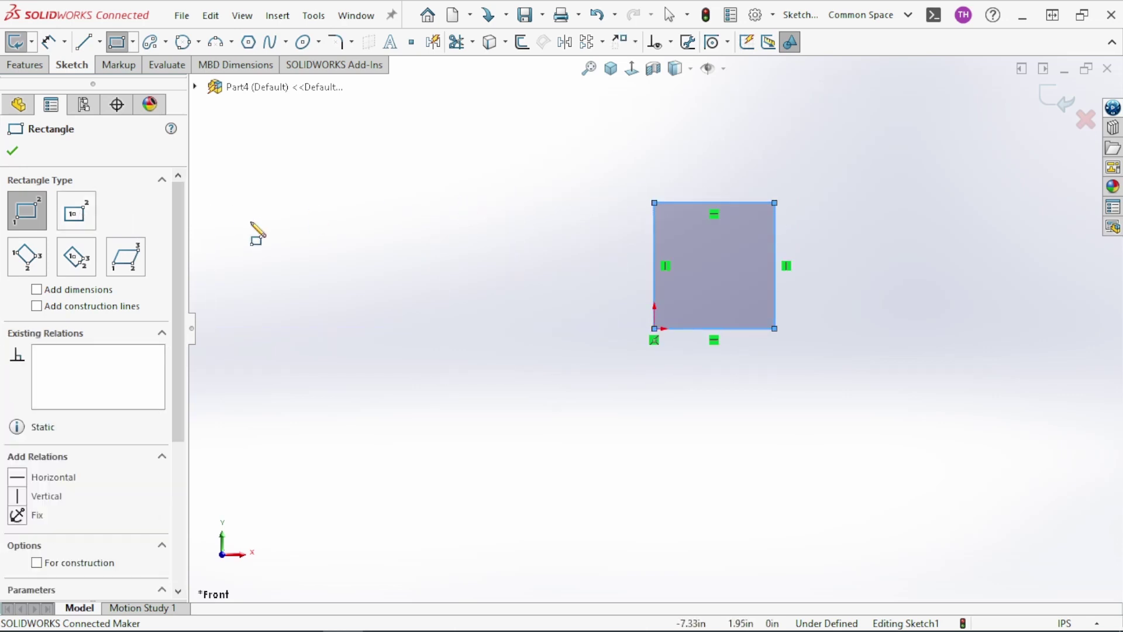
Sketch a center rectangle about 4.27 in wide and 3.30 in high, centred level with the origin and beside the corner rectangle
click(74, 219)
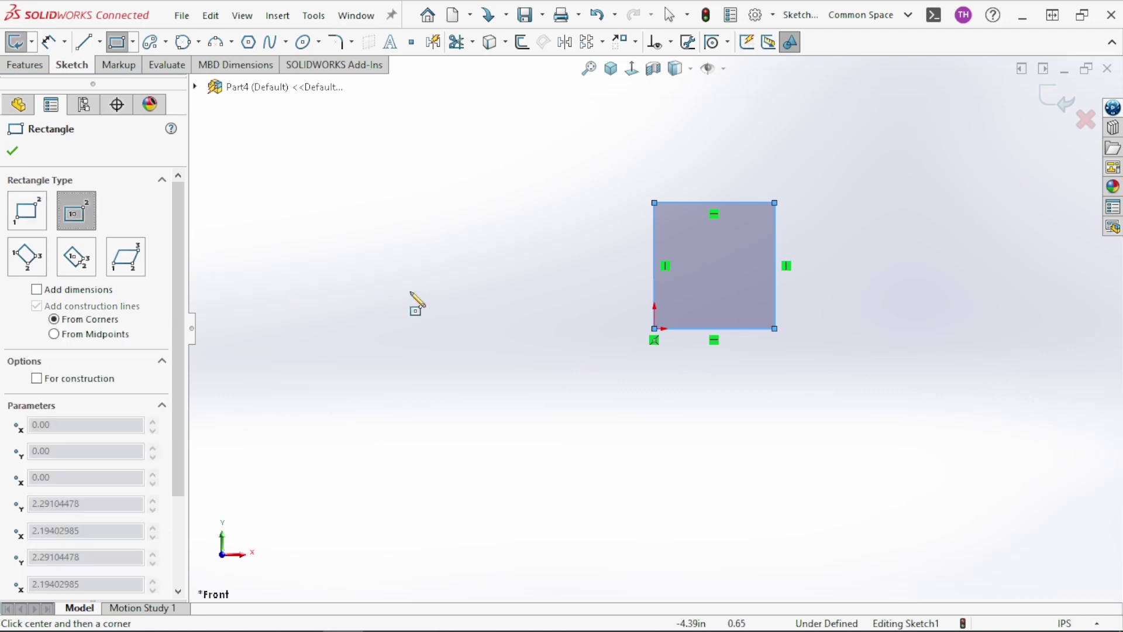
click(485, 329)
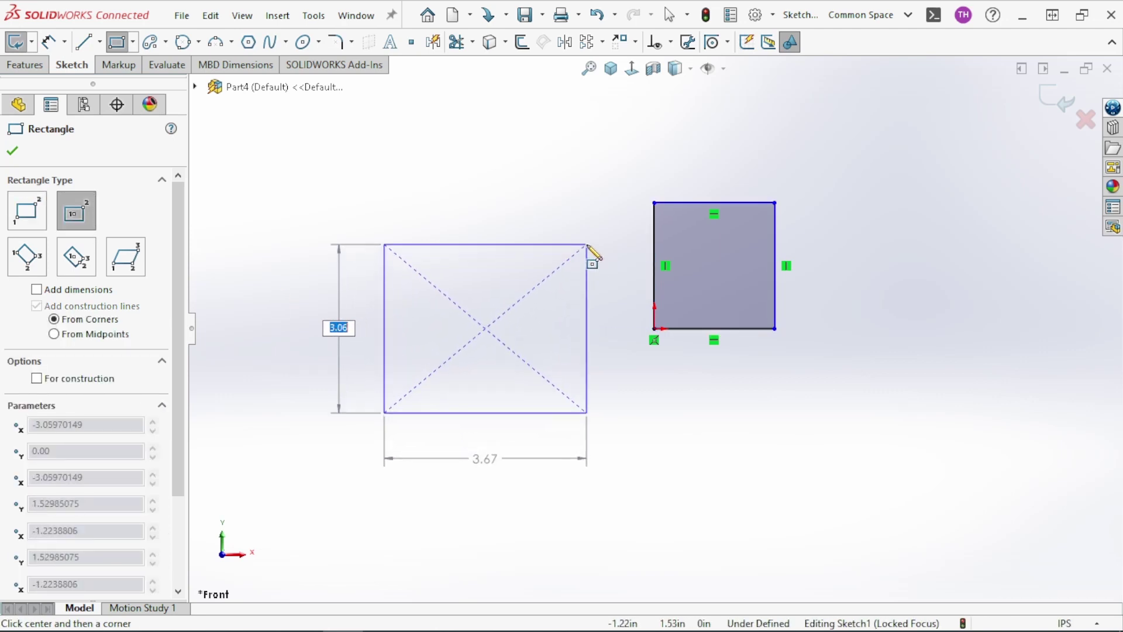
click(603, 238)
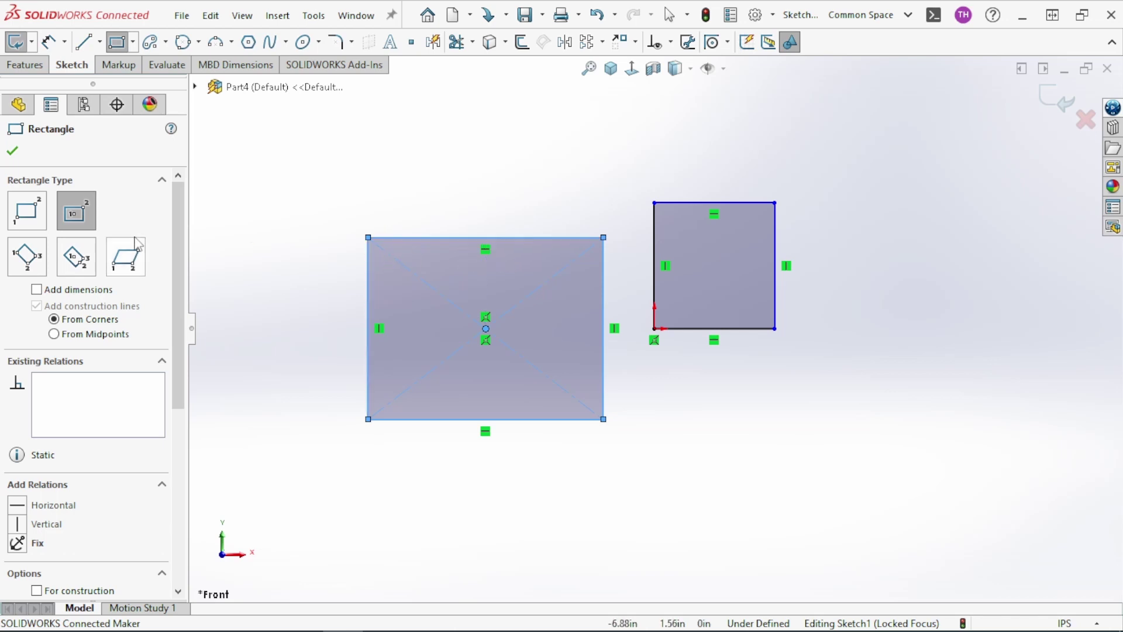
Sketch a tilted 3 point corner rectangle about 3.32 in by 2.51 in below the corner rectangle
click(30, 260)
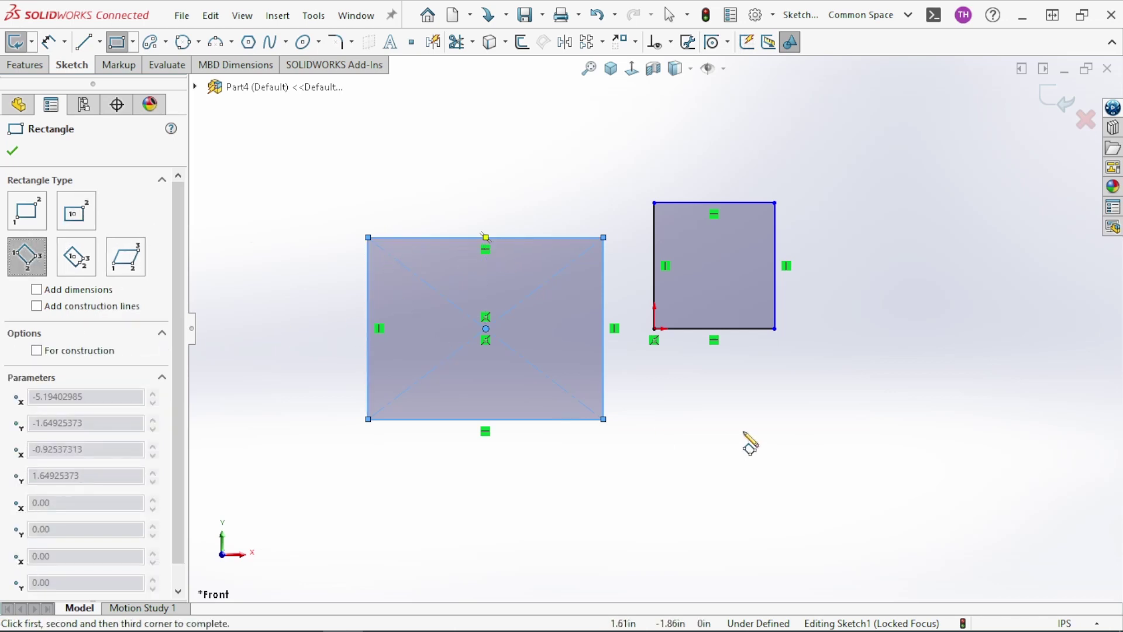
click(695, 411)
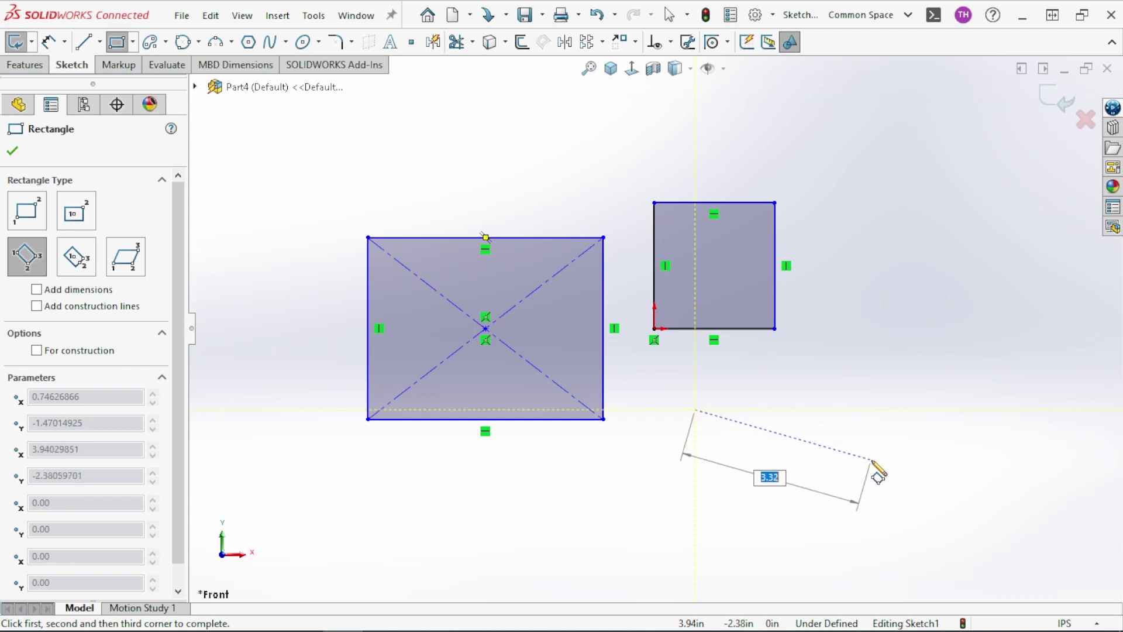
click(872, 462)
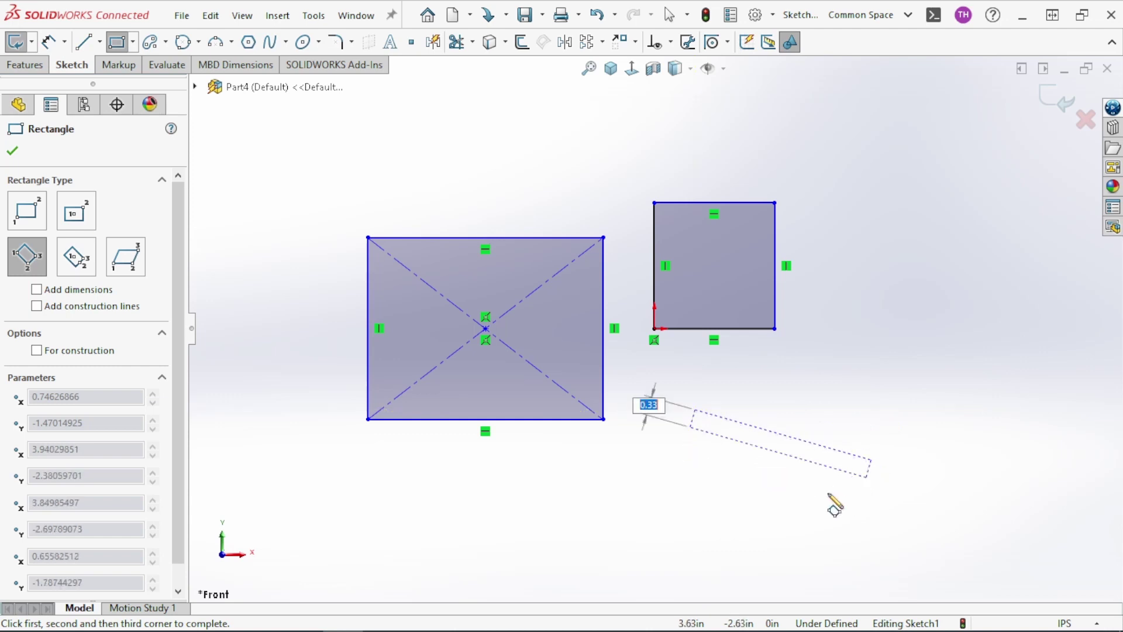
click(787, 582)
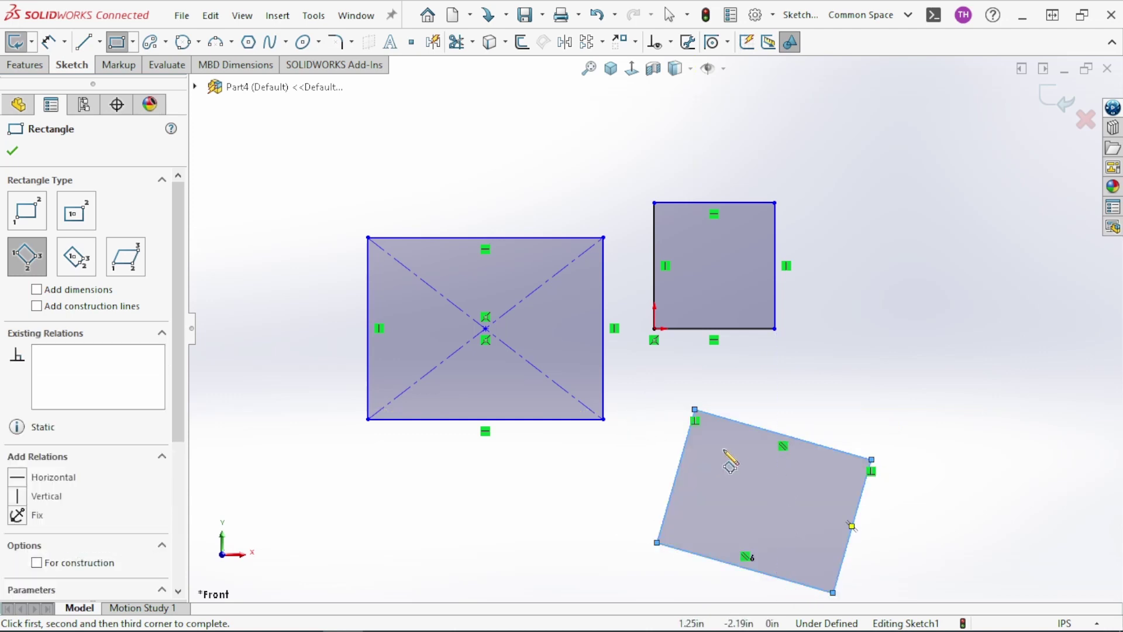
Sketch a tilted 3 point center rectangle above the upper-left corner of the center rectangle
click(76, 257)
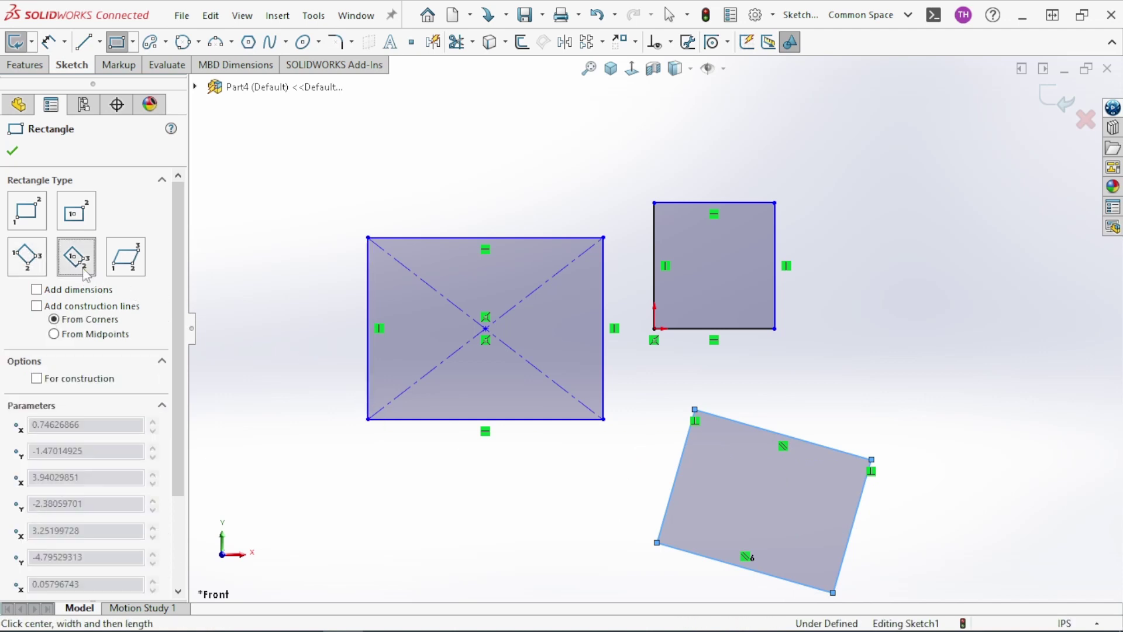
click(298, 148)
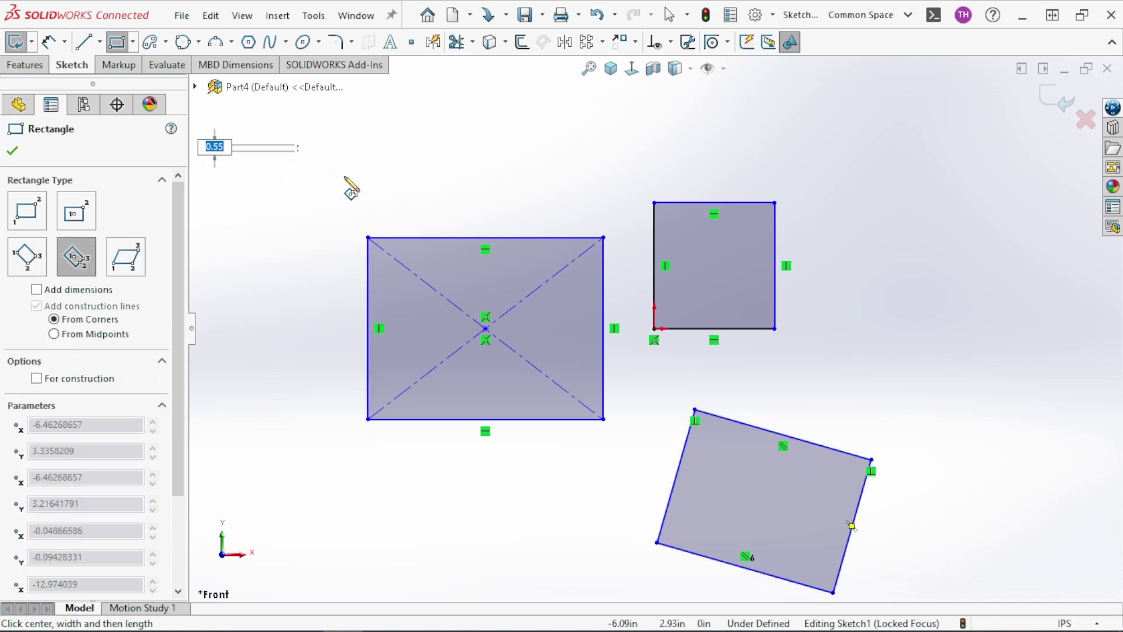
click(377, 178)
click(393, 137)
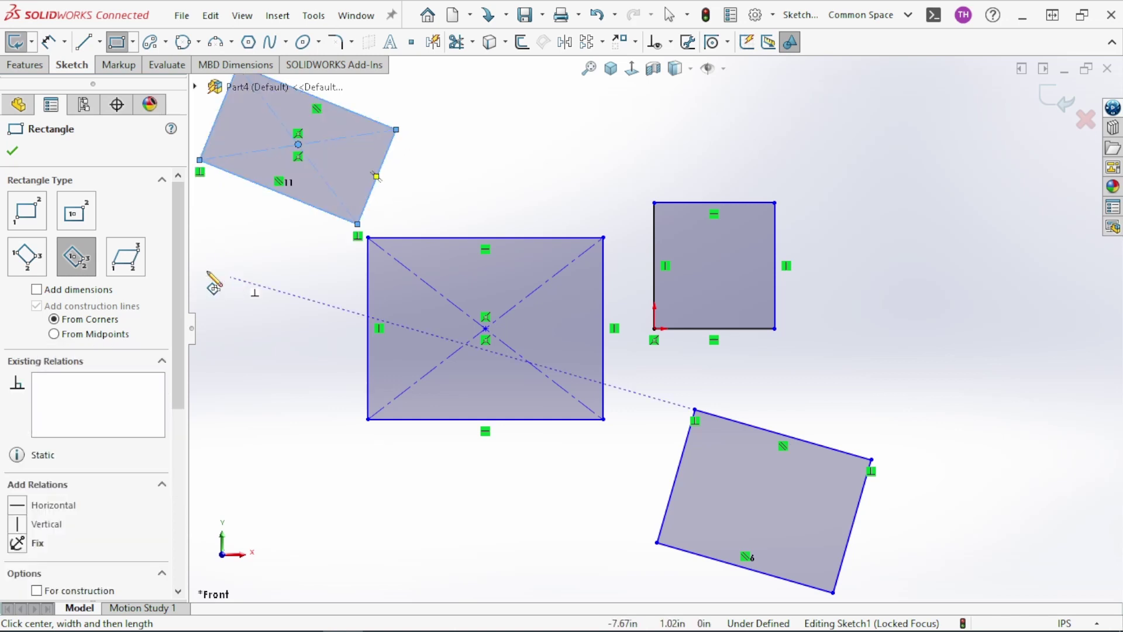
Sketch a parallelogram with sides of about 2.48 in and 2.32 in to the right of the corner rectangle, and end the command
click(136, 264)
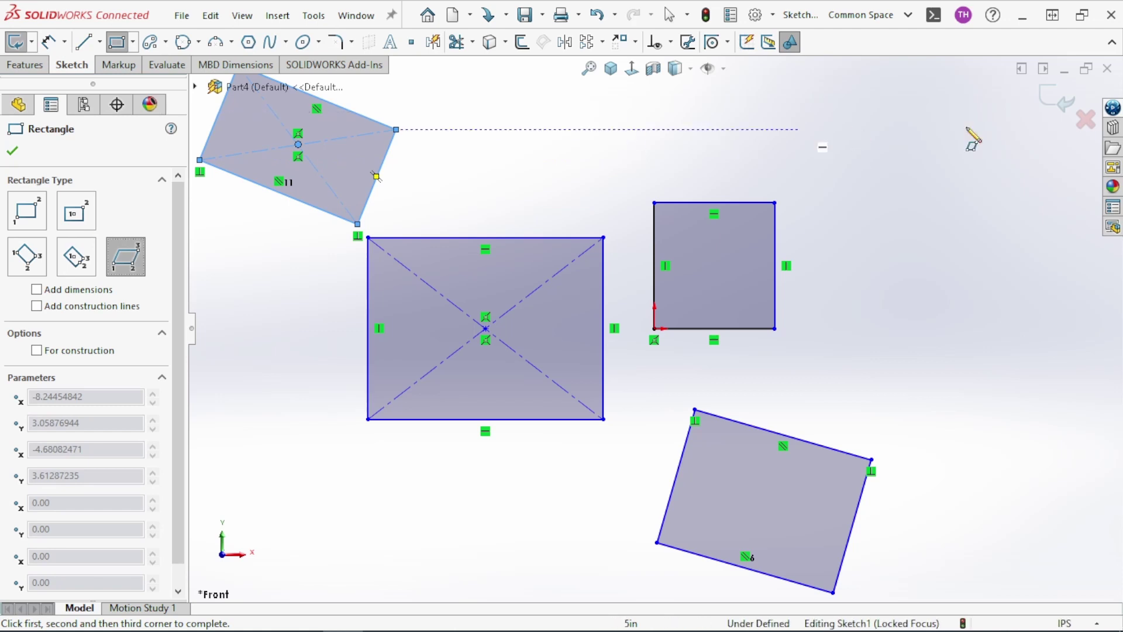
click(870, 136)
click(1004, 169)
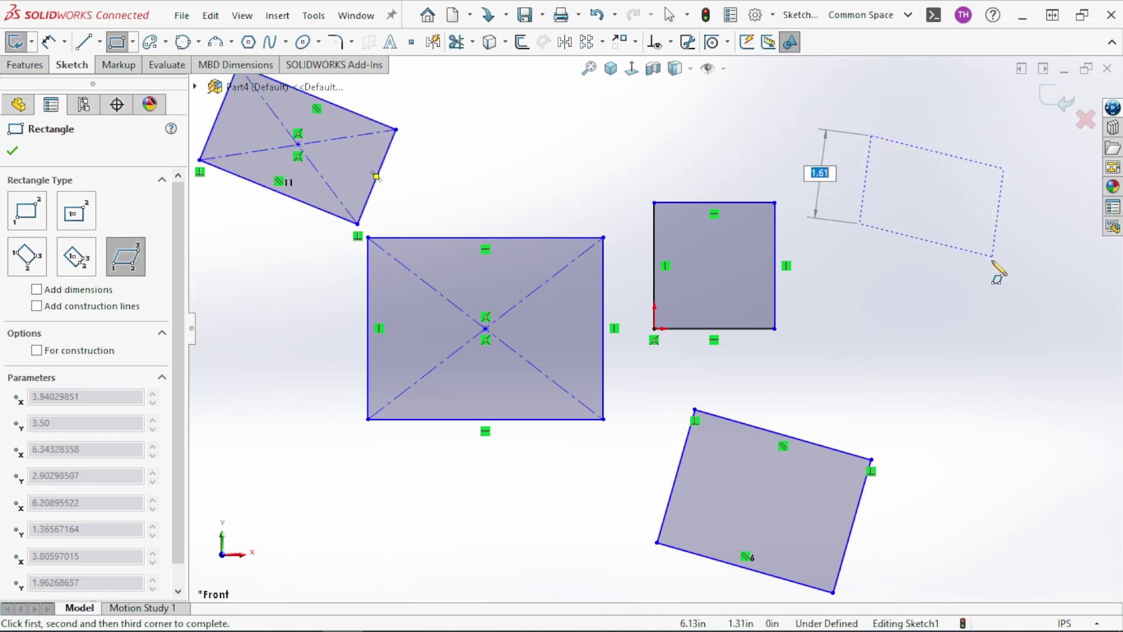
click(1011, 297)
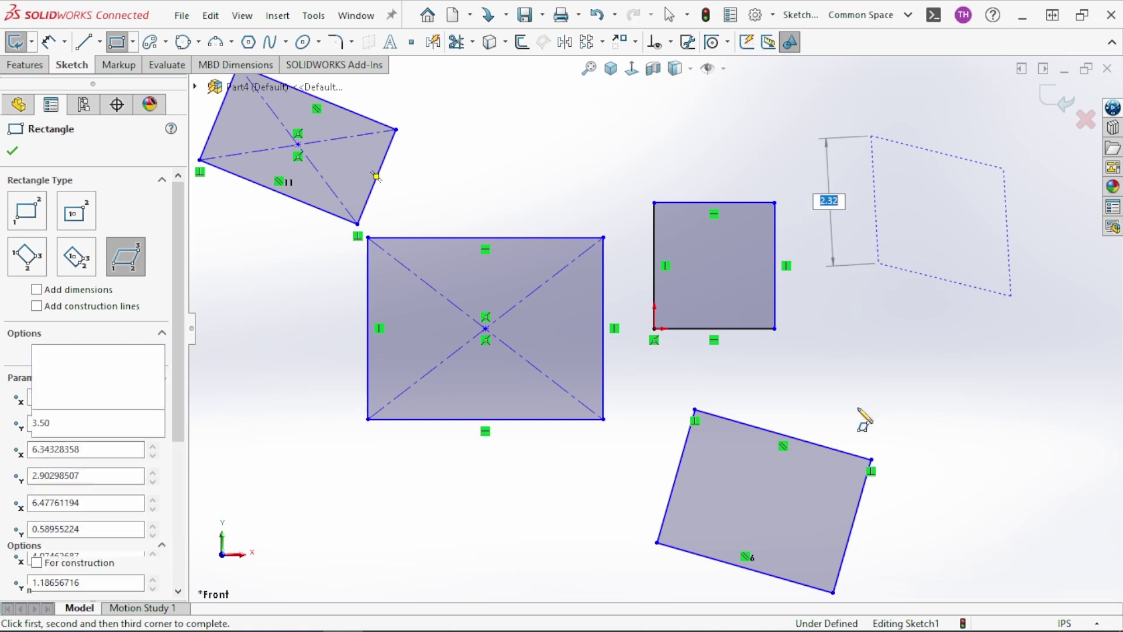
right_click(833, 335)
click(867, 344)
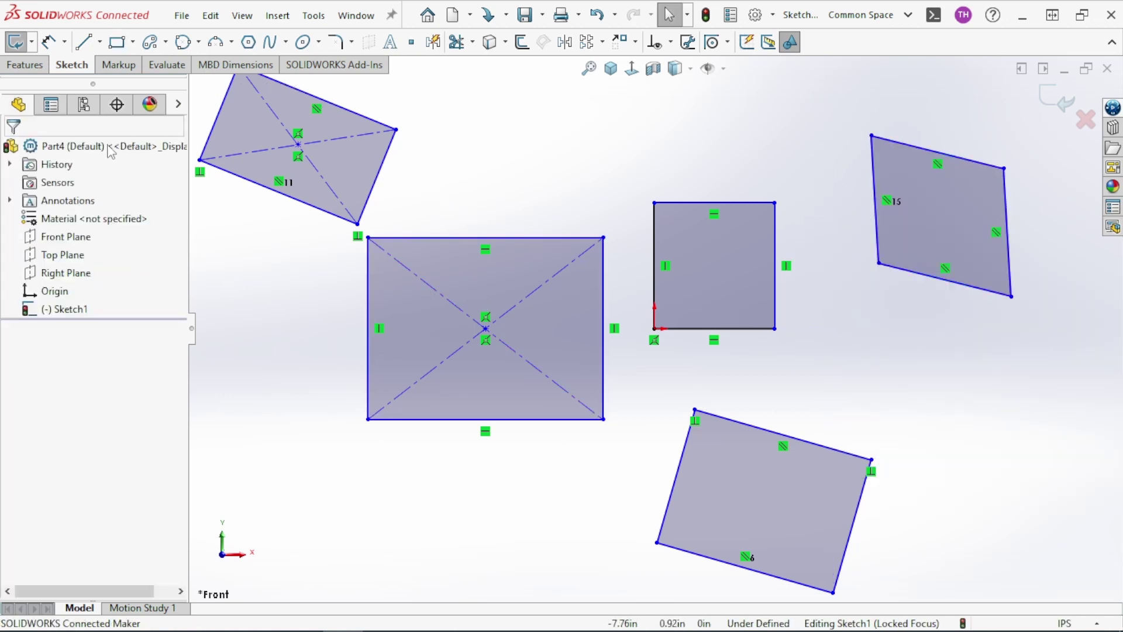
Sketch a horizontal straight slot above the center rectangle, about 1.91 in between arc centres and 0.96 in wide
click(166, 42)
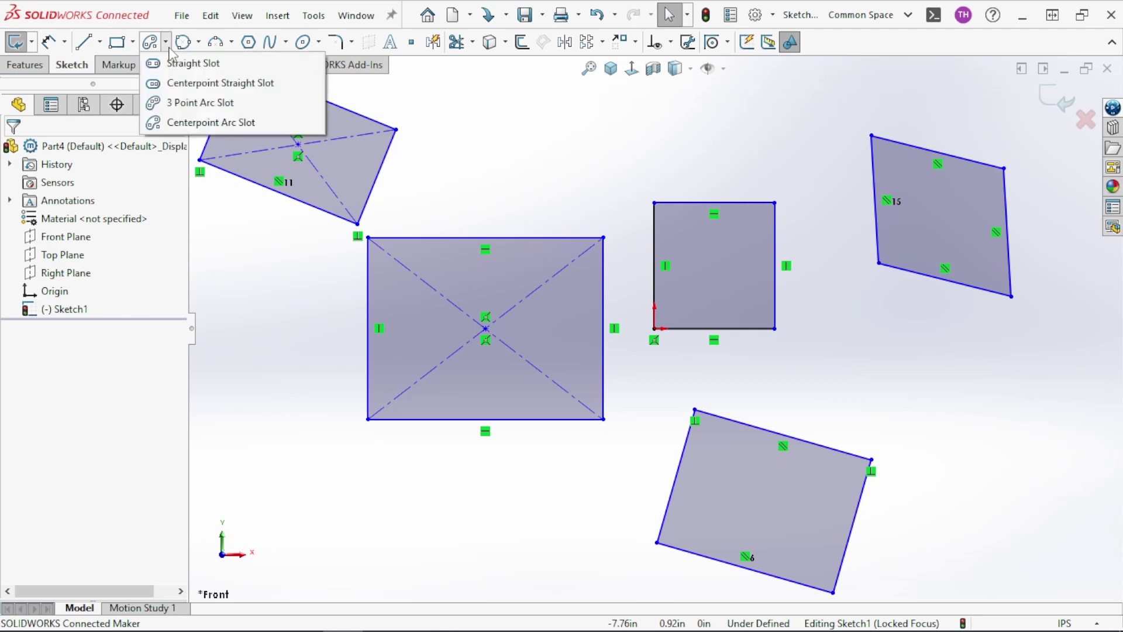
click(183, 66)
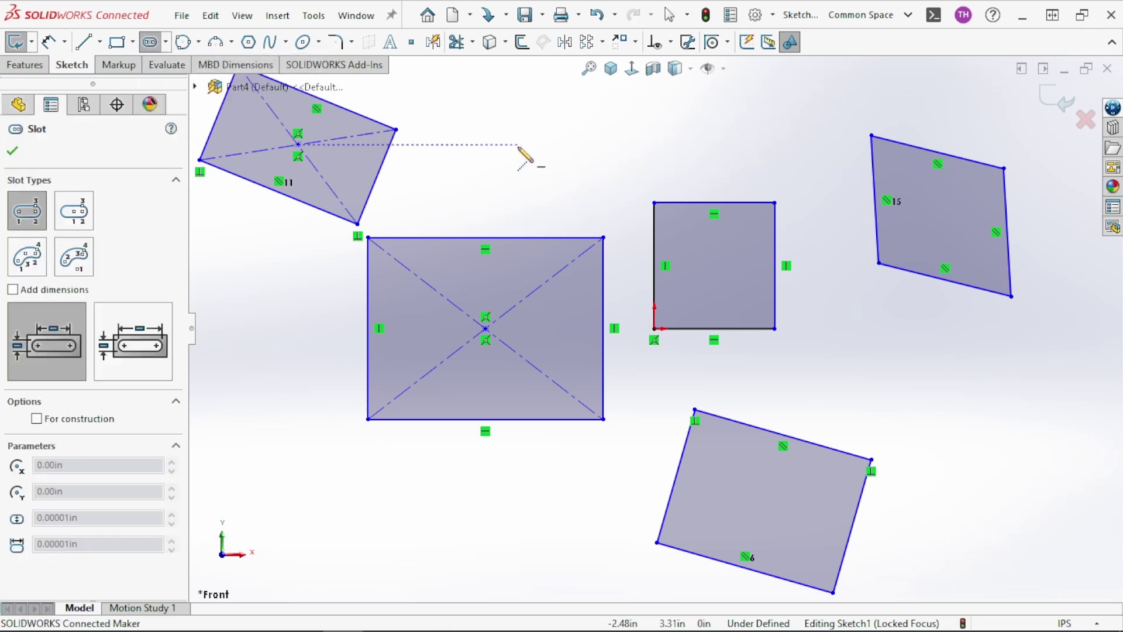
click(518, 145)
click(624, 148)
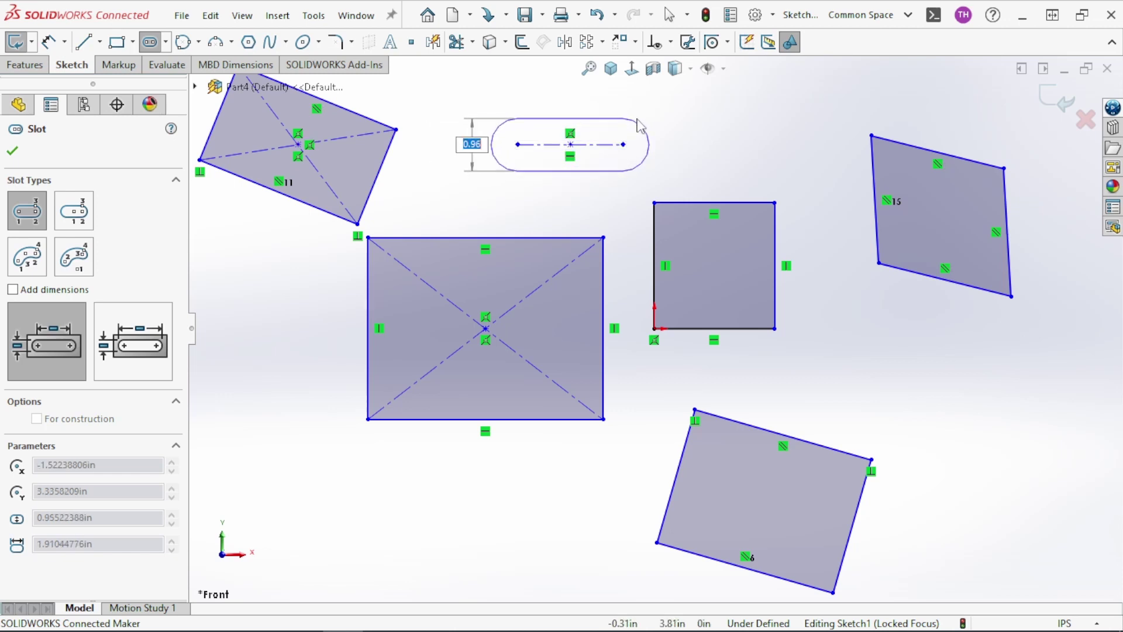
click(642, 126)
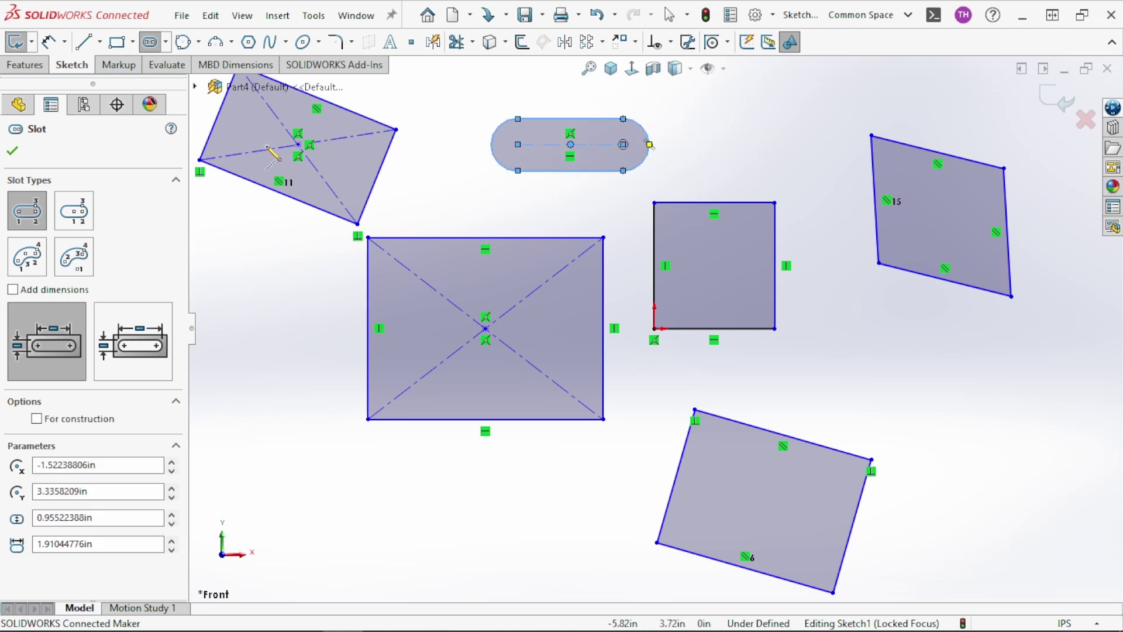
Sketch a horizontal centerpoint straight slot below the center rectangle, about 3.01 in between arc centres and 1.13 in wide
click(166, 42)
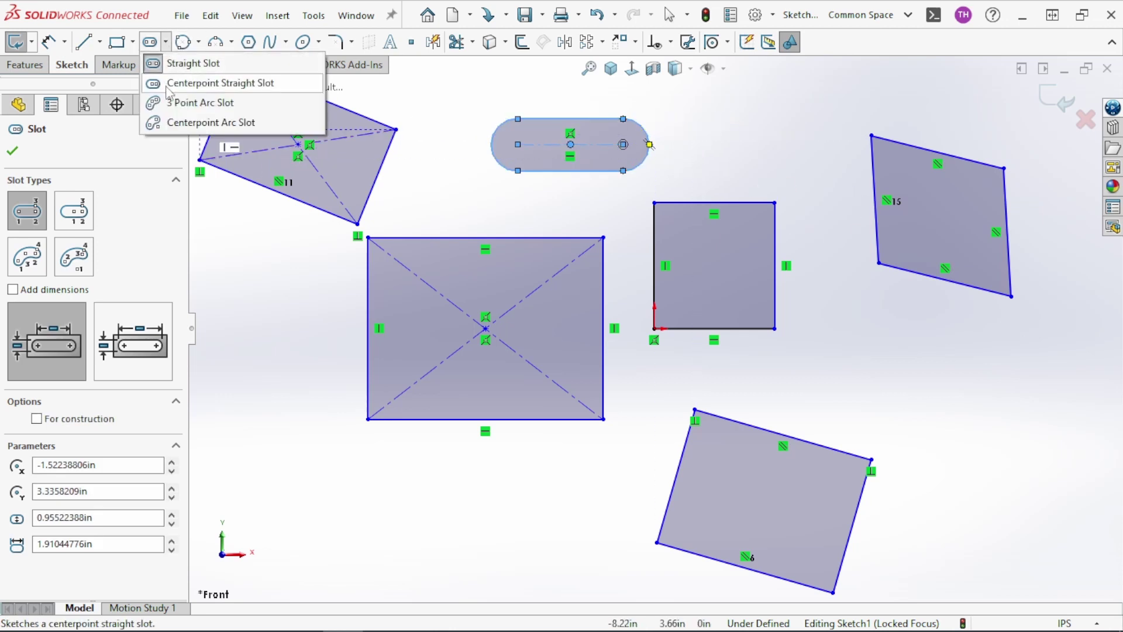
click(193, 83)
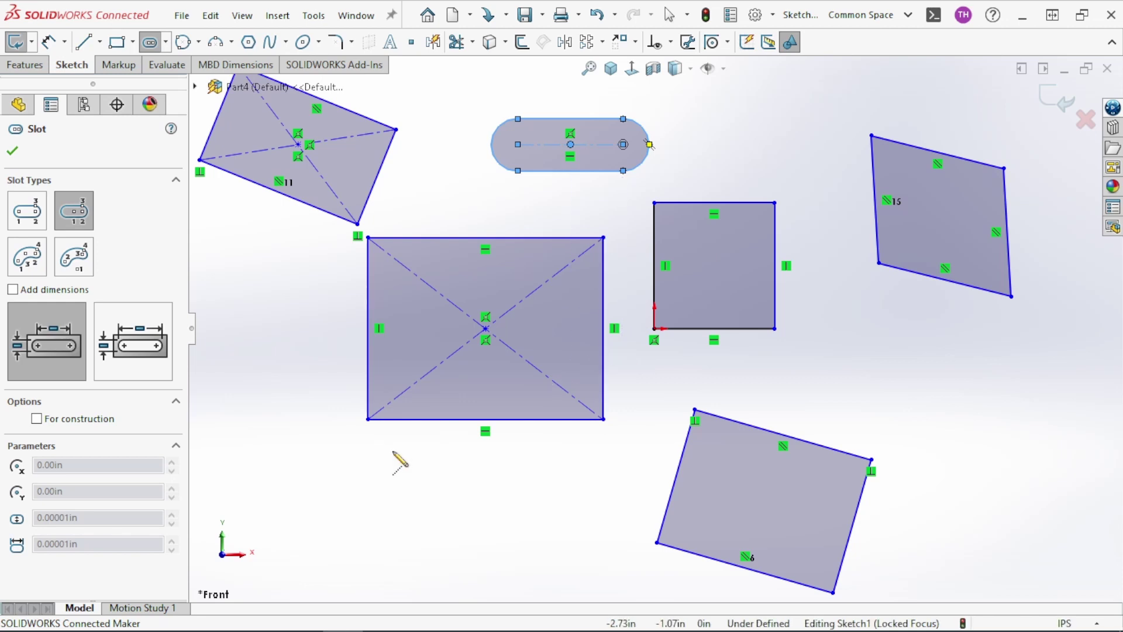
click(421, 514)
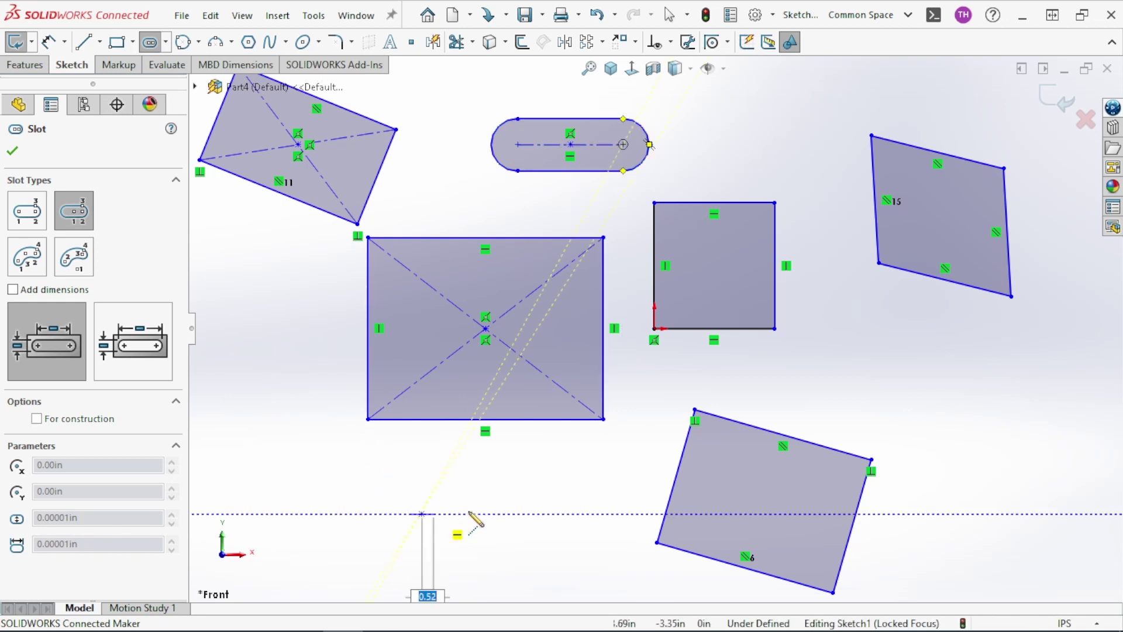
click(505, 513)
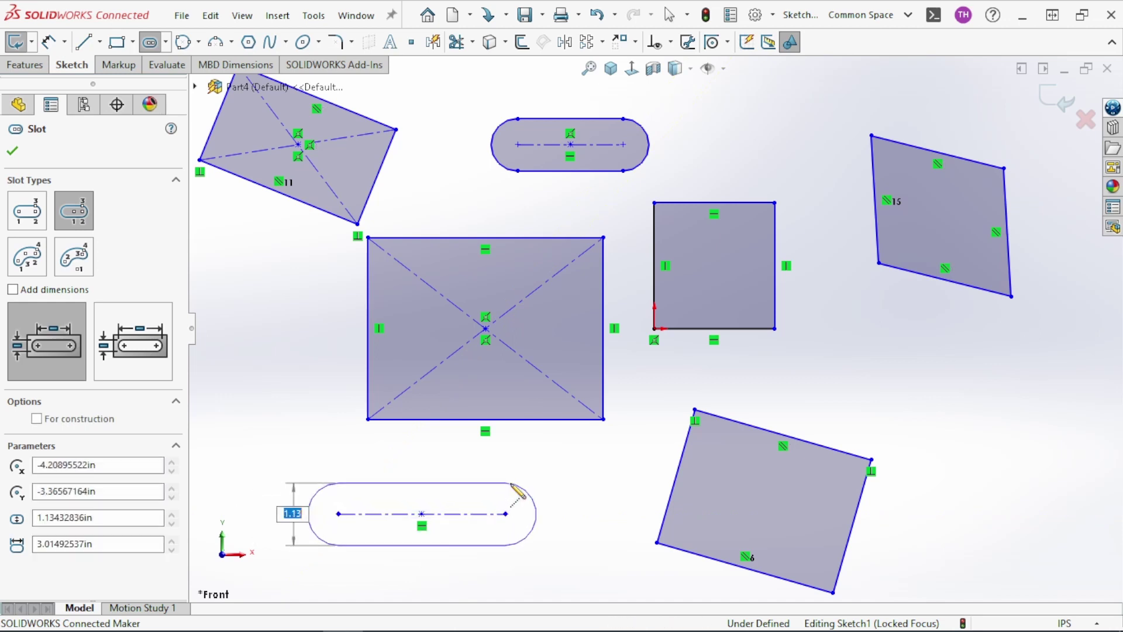
click(514, 483)
Sketch an upward-bowed 3 point arc slot below the parallelogram, with about 1.76 in radius, 89° angle and 0.98 in width
click(165, 42)
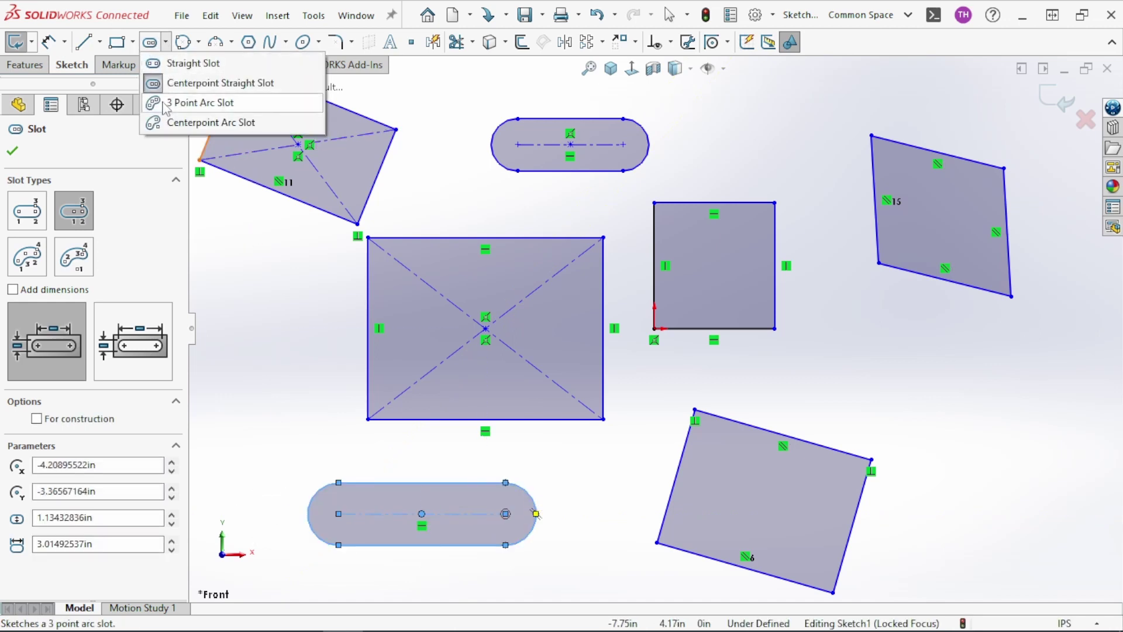
click(176, 104)
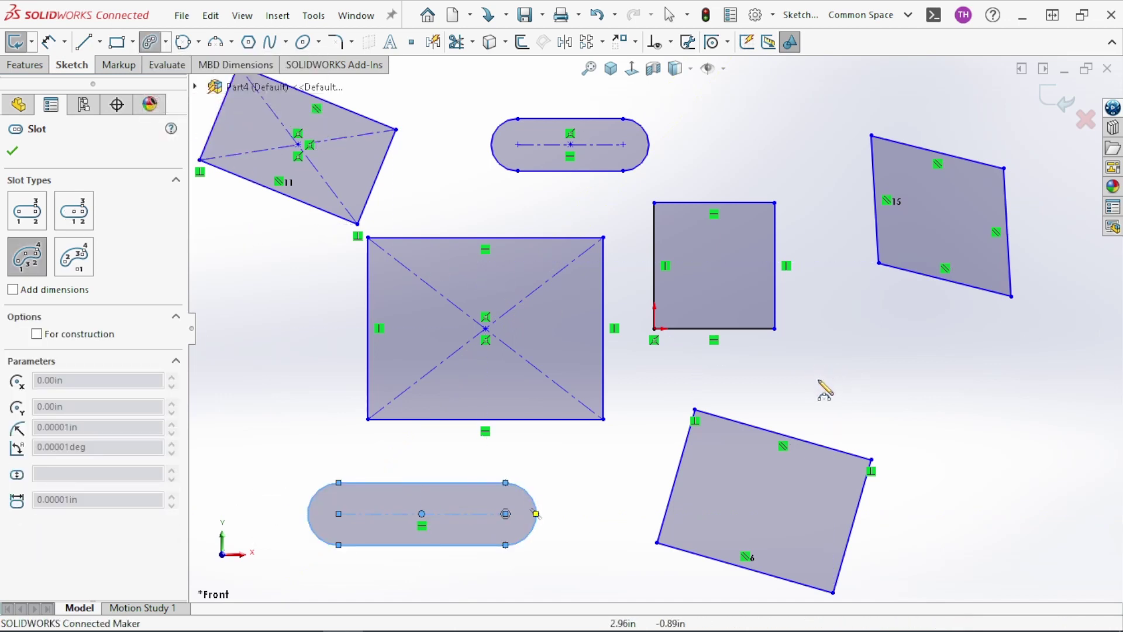
click(955, 381)
click(912, 358)
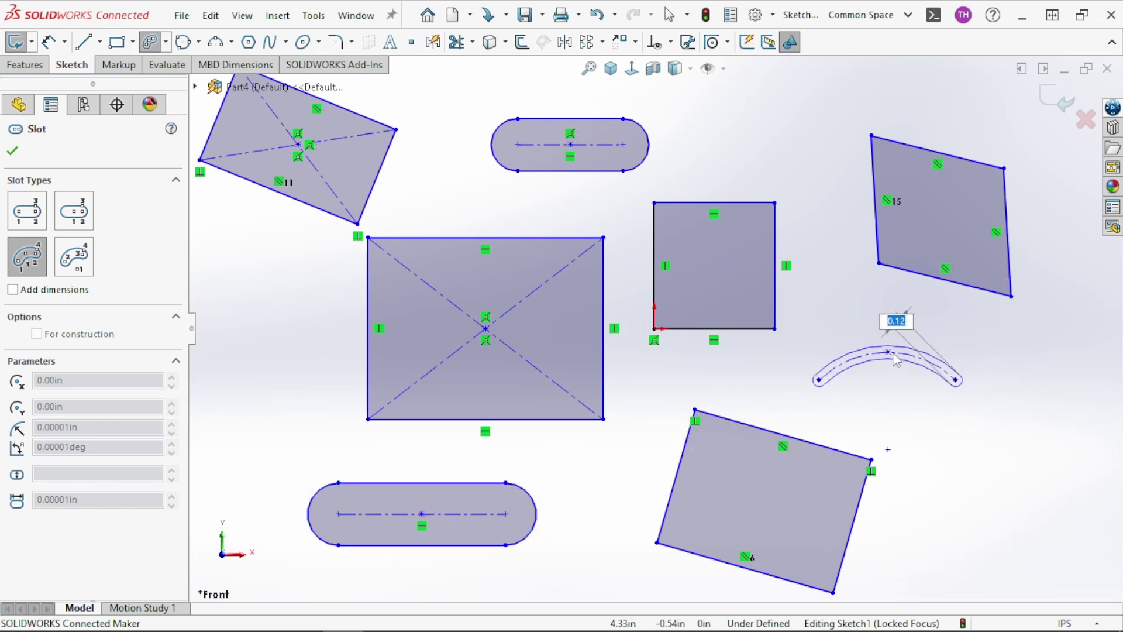
click(889, 329)
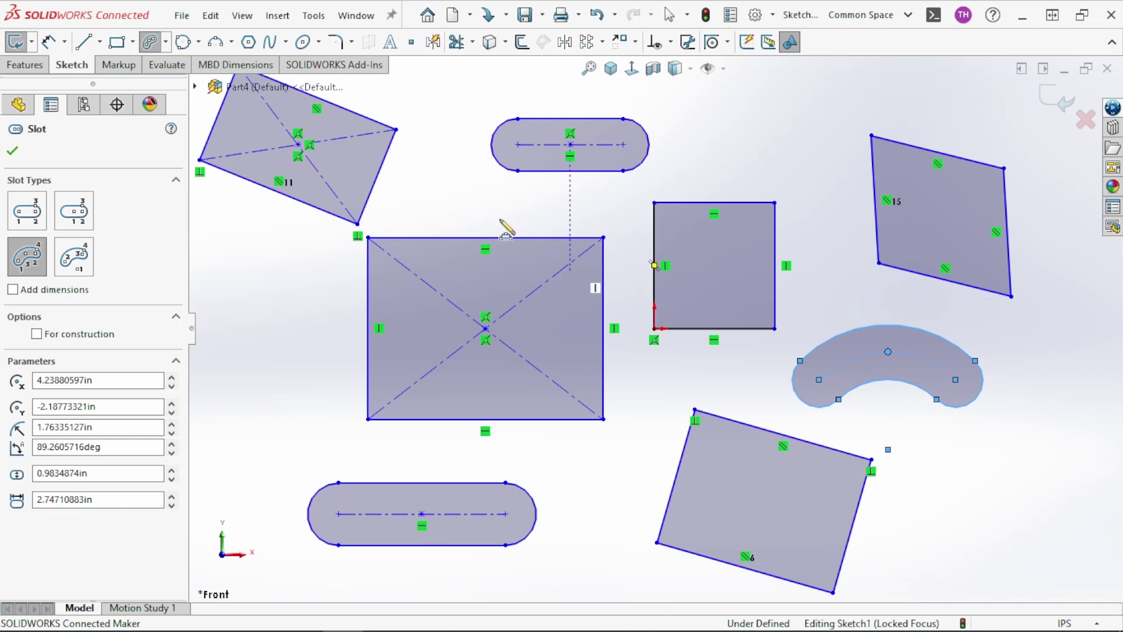
Sketch an upward-bowed centerpoint arc slot left of the center rectangle, with about 1.53 in radius, 86° angle and 0.91 in width
click(167, 42)
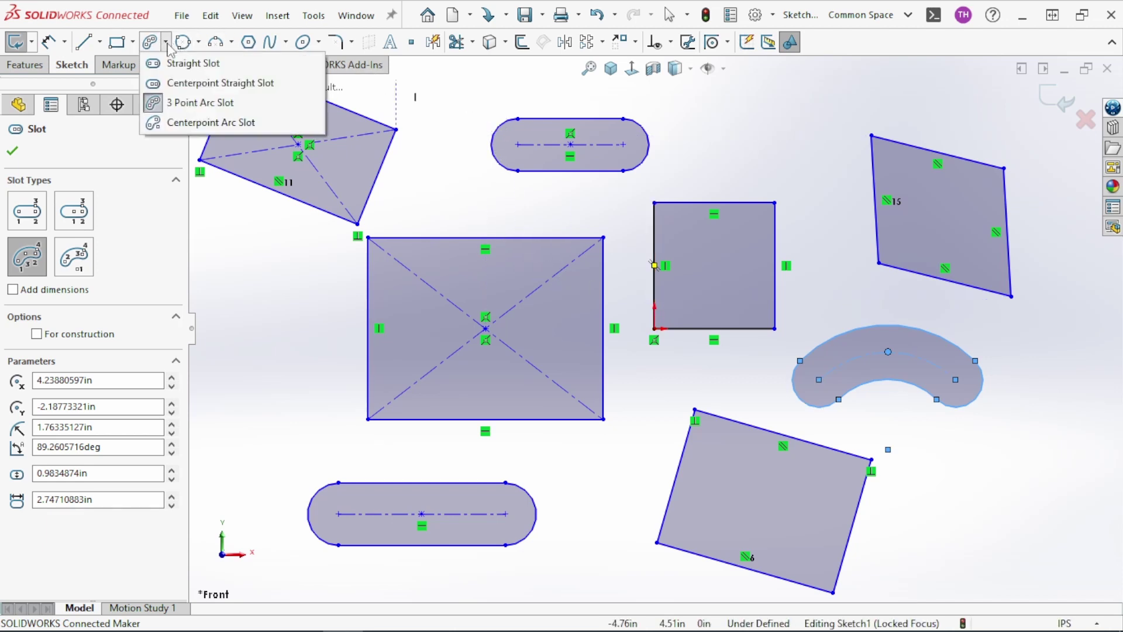
click(181, 124)
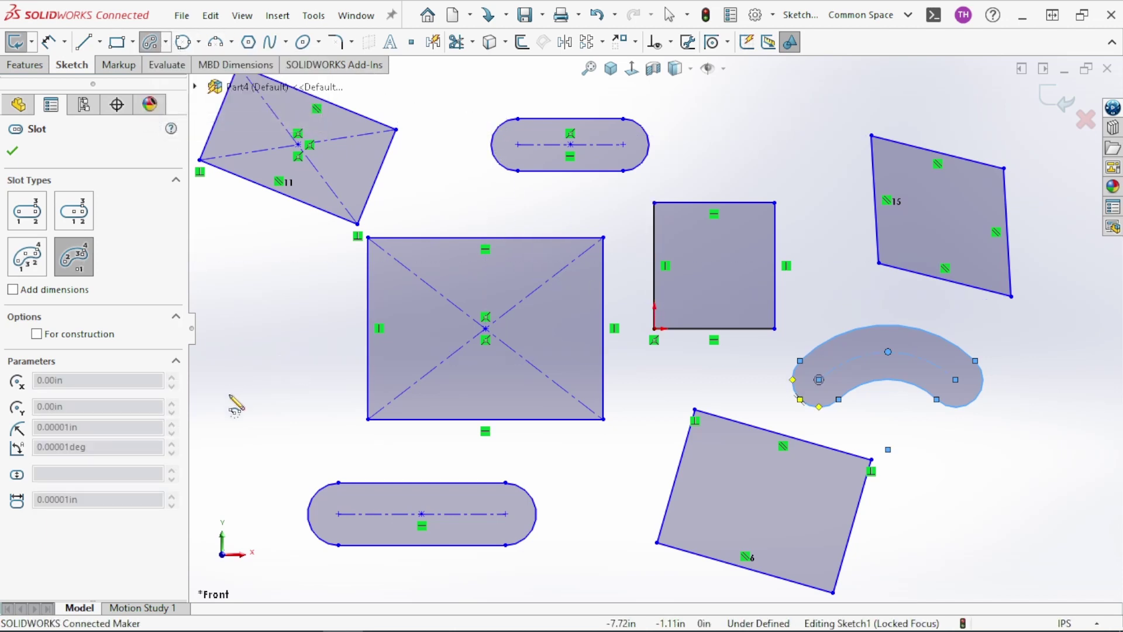
click(266, 399)
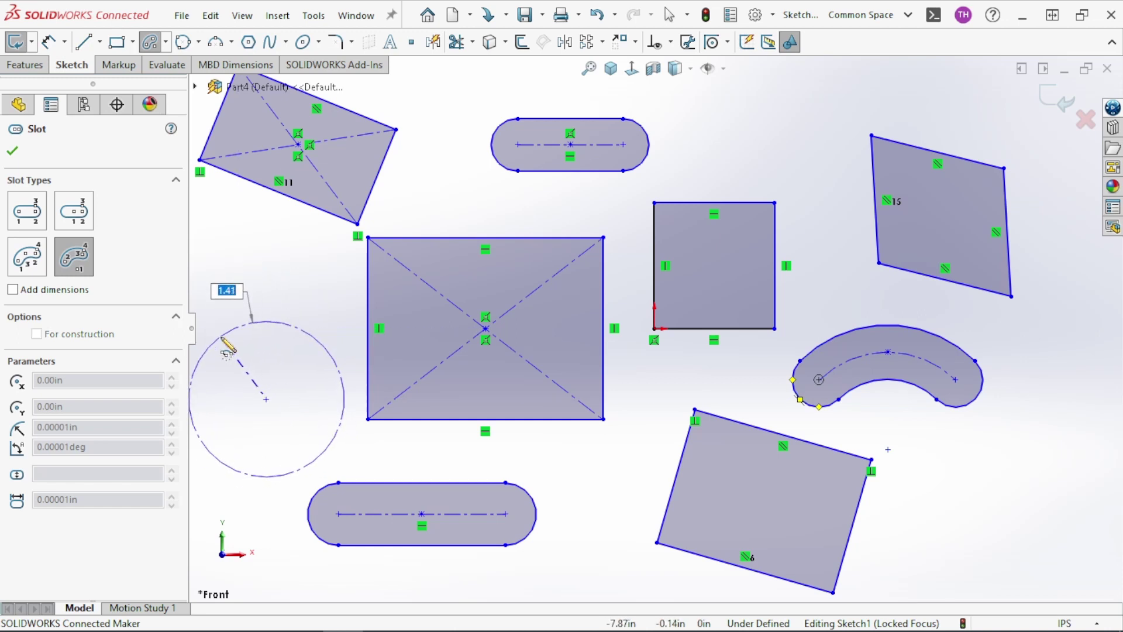
click(228, 332)
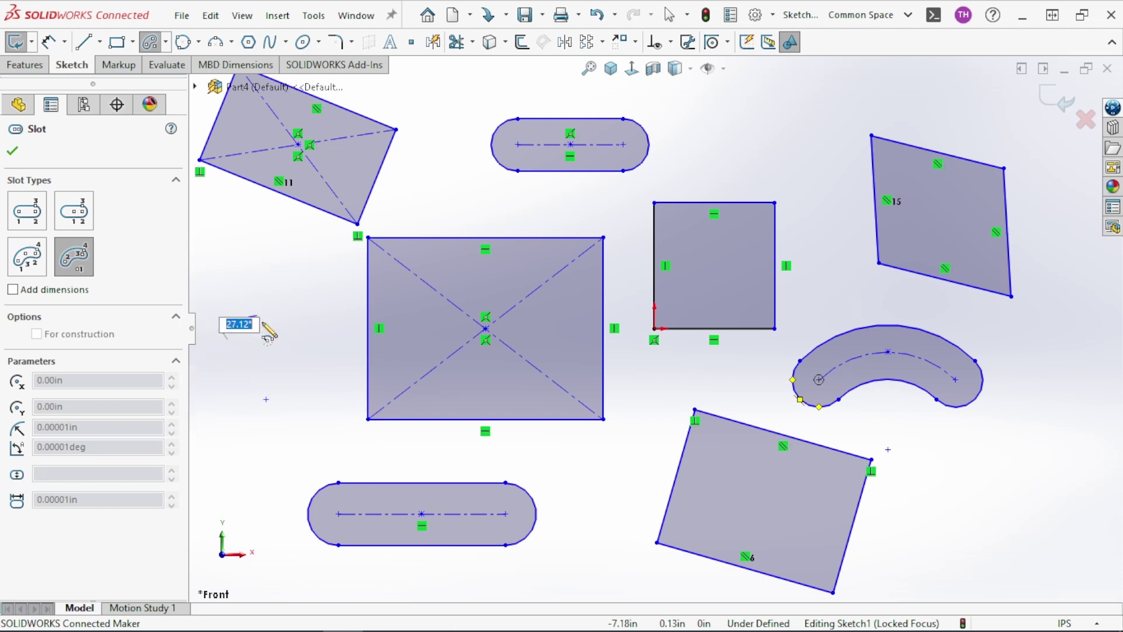
click(334, 347)
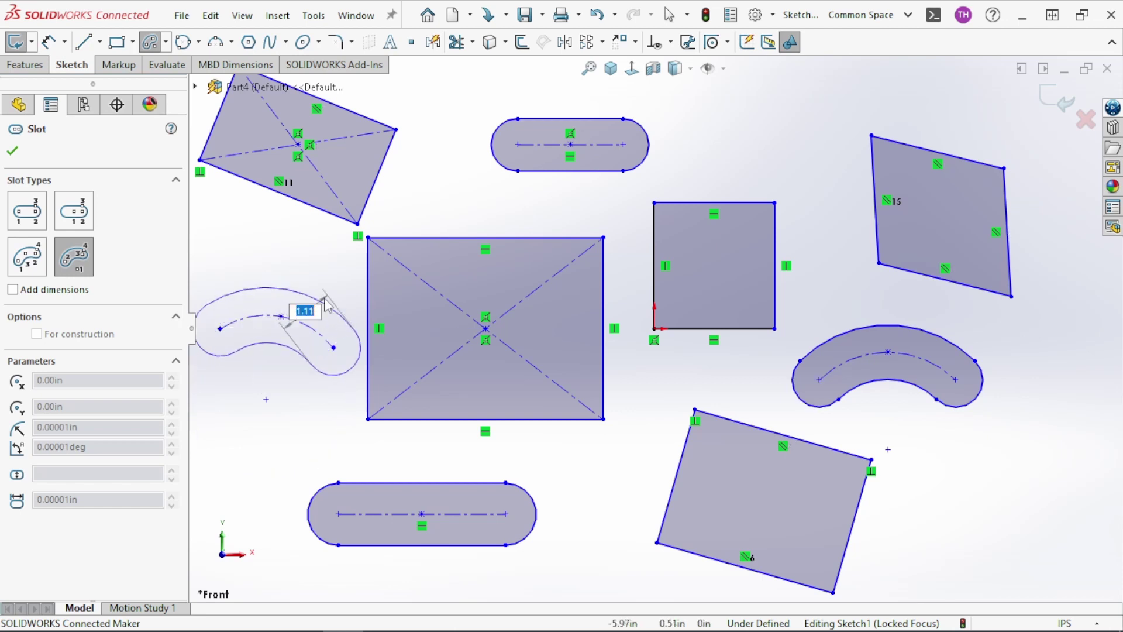
click(323, 306)
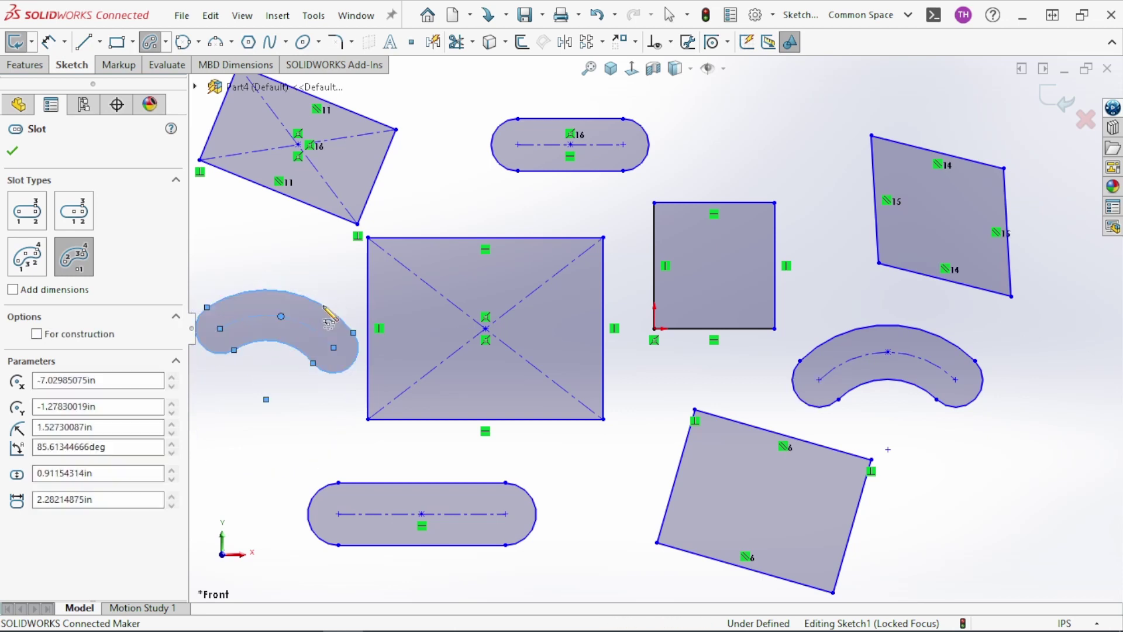
Sketch a downward-bowed centerpoint arc slot beneath the previous arc slot, with about 1.11 in radius, 75° angle and 1.04 in width
click(259, 433)
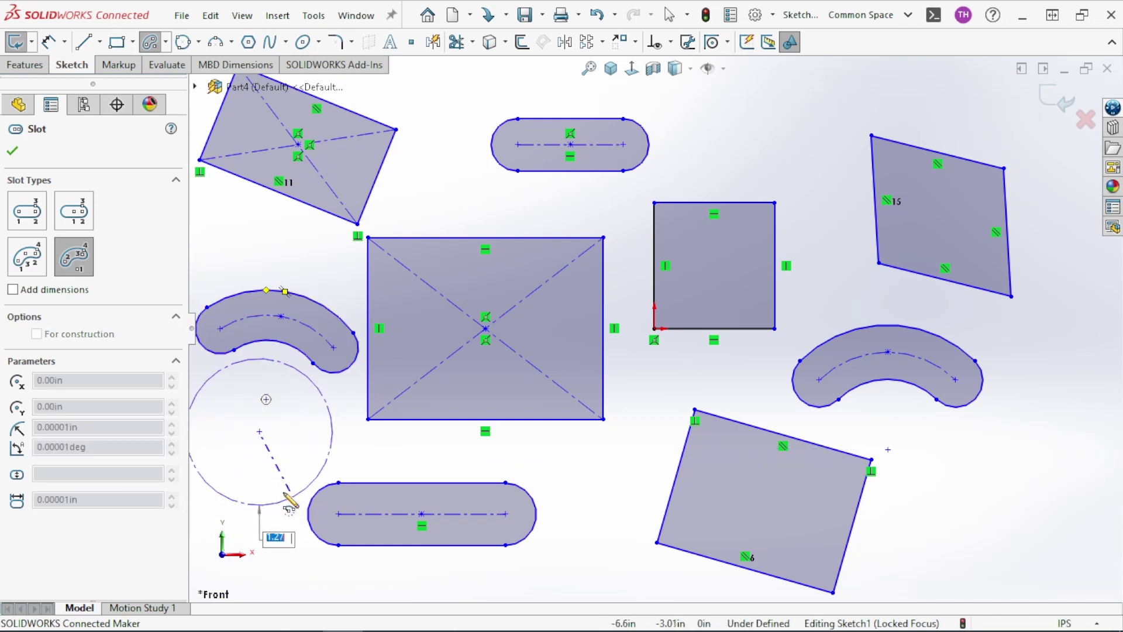
click(266, 502)
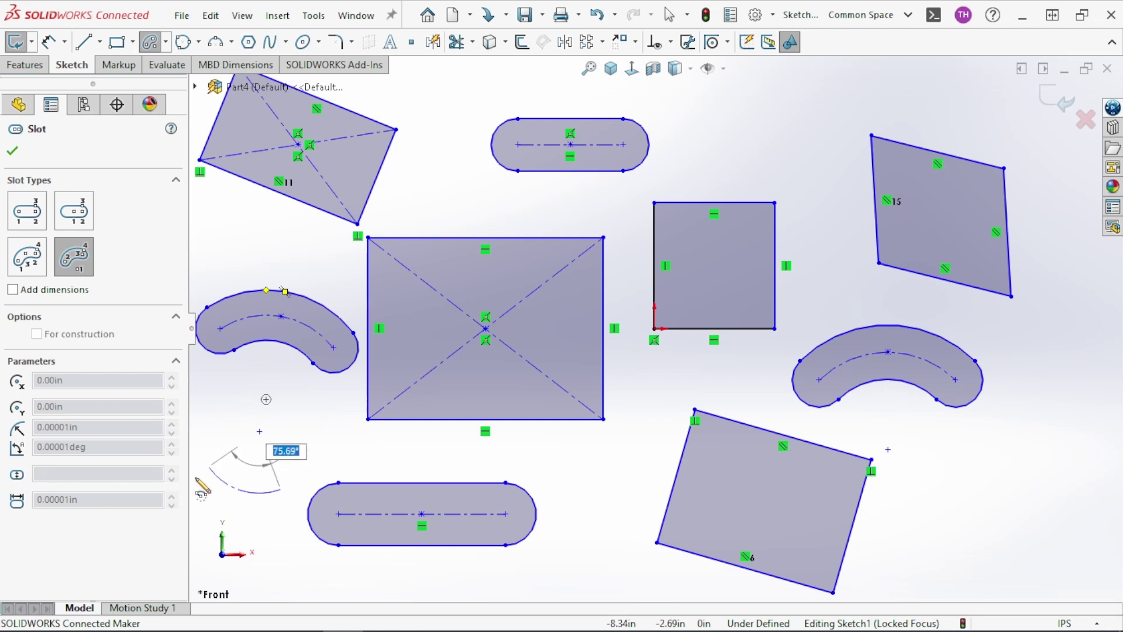
click(209, 467)
click(281, 518)
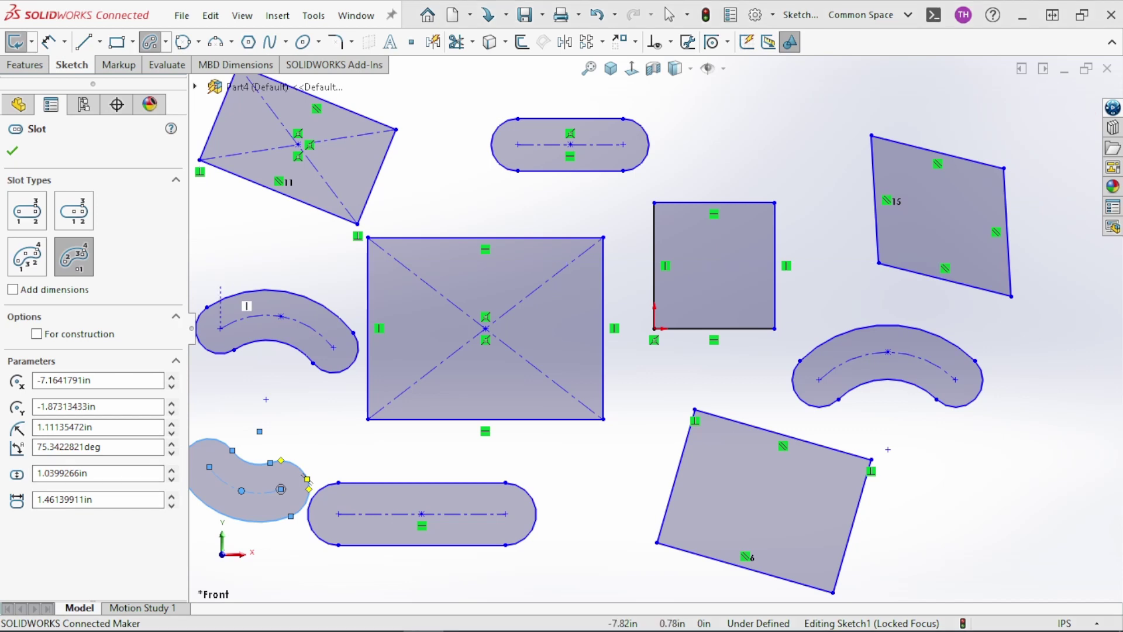
Sketch a circle about 1.51 in in diameter above the corner rectangle at the origin
click(199, 43)
click(211, 64)
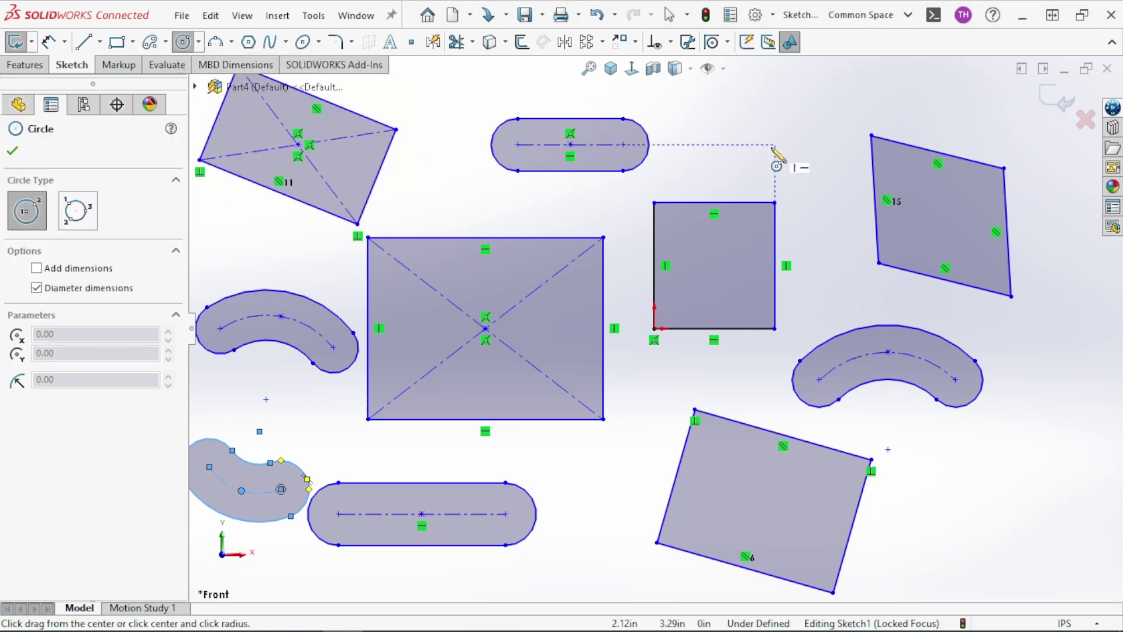
click(748, 135)
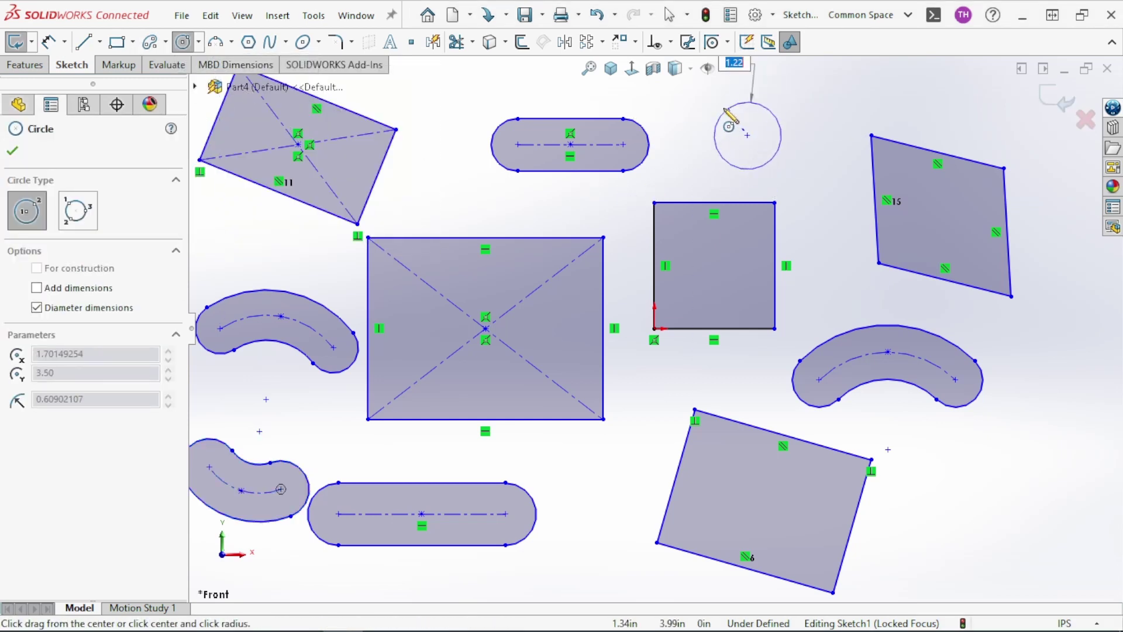
click(784, 117)
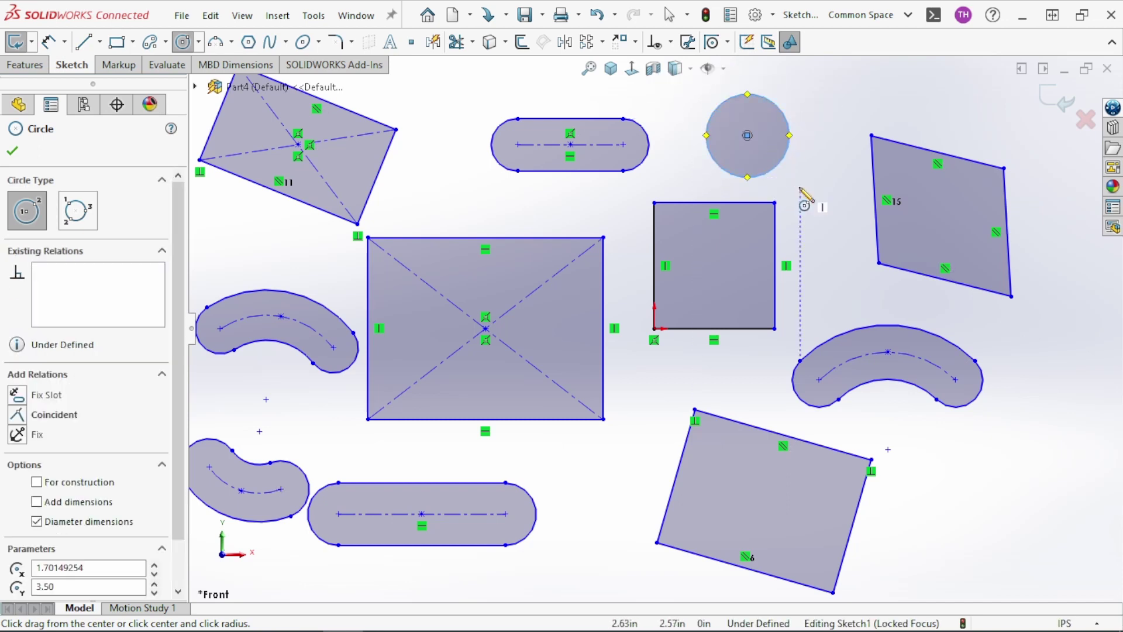
right_click(835, 193)
click(854, 199)
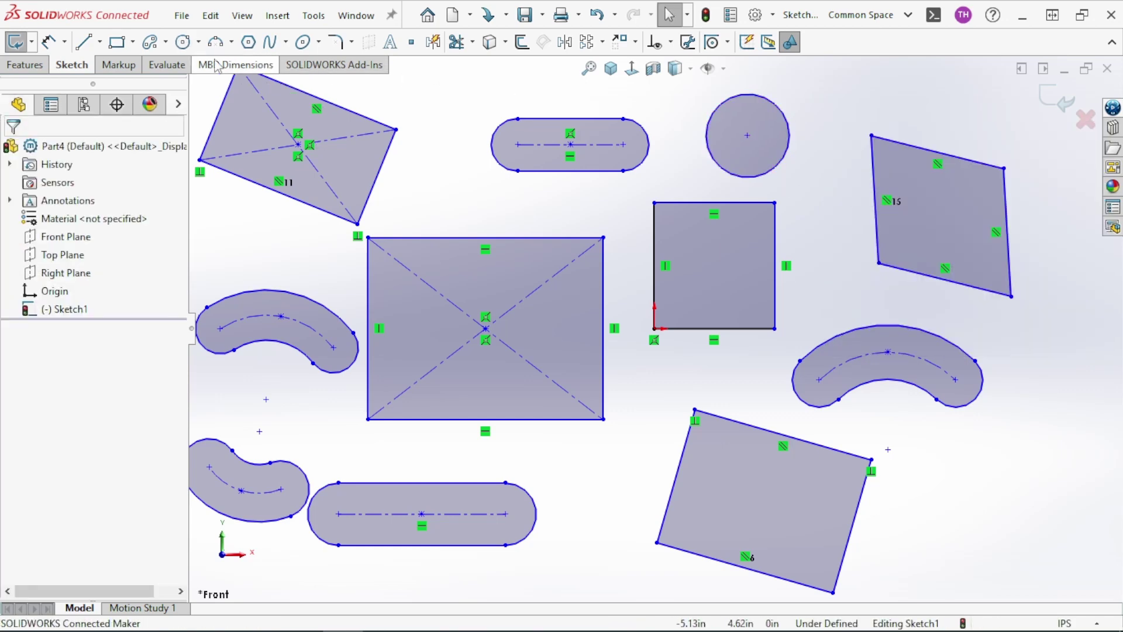
Dimension the circle's diameter as 1.5 in, placing the dimension beside its upper right edge
click(48, 41)
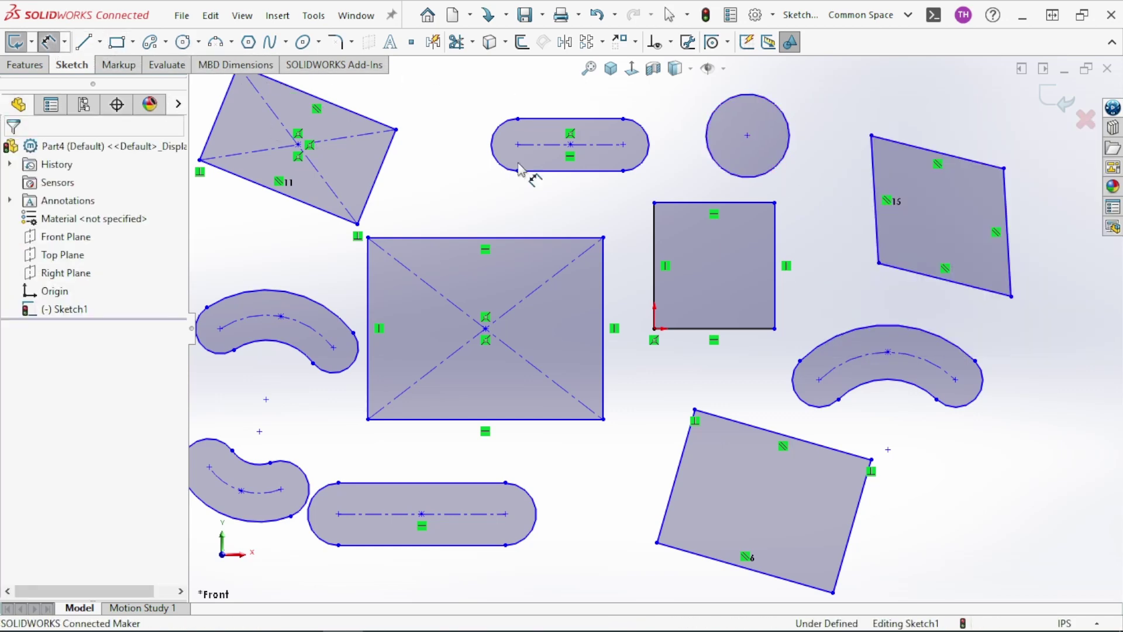
click(719, 171)
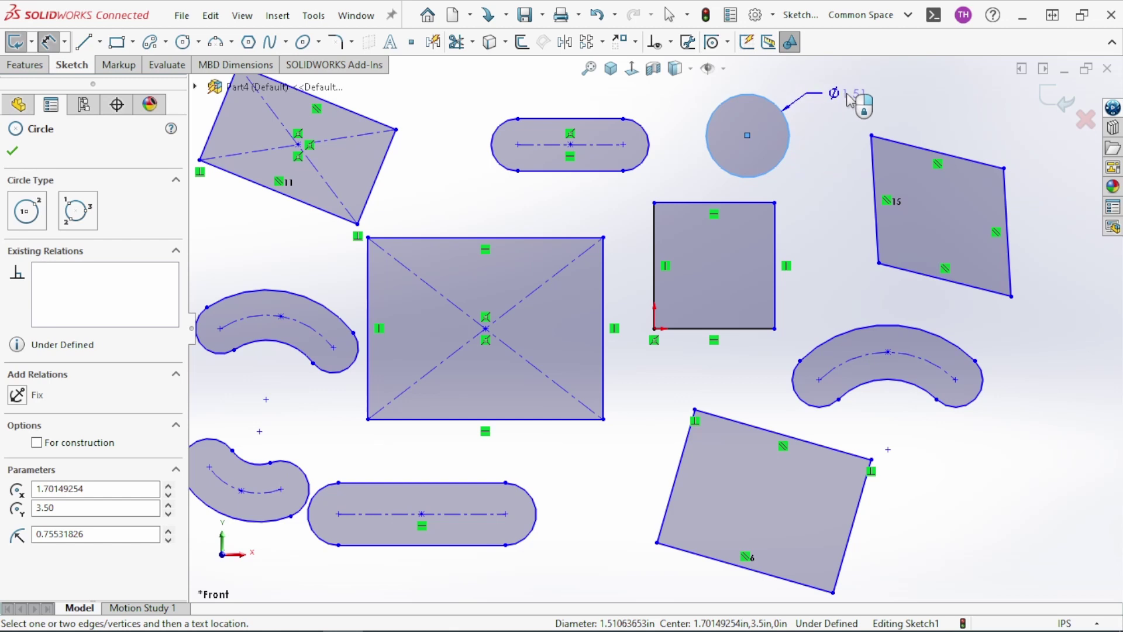
click(850, 101)
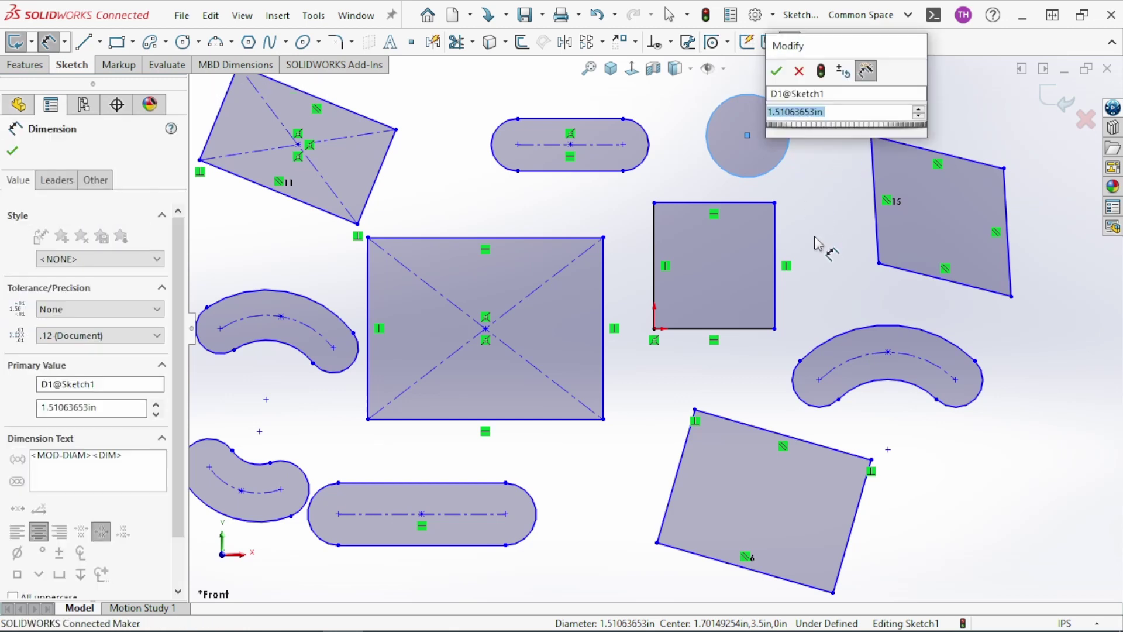
text(1.5)
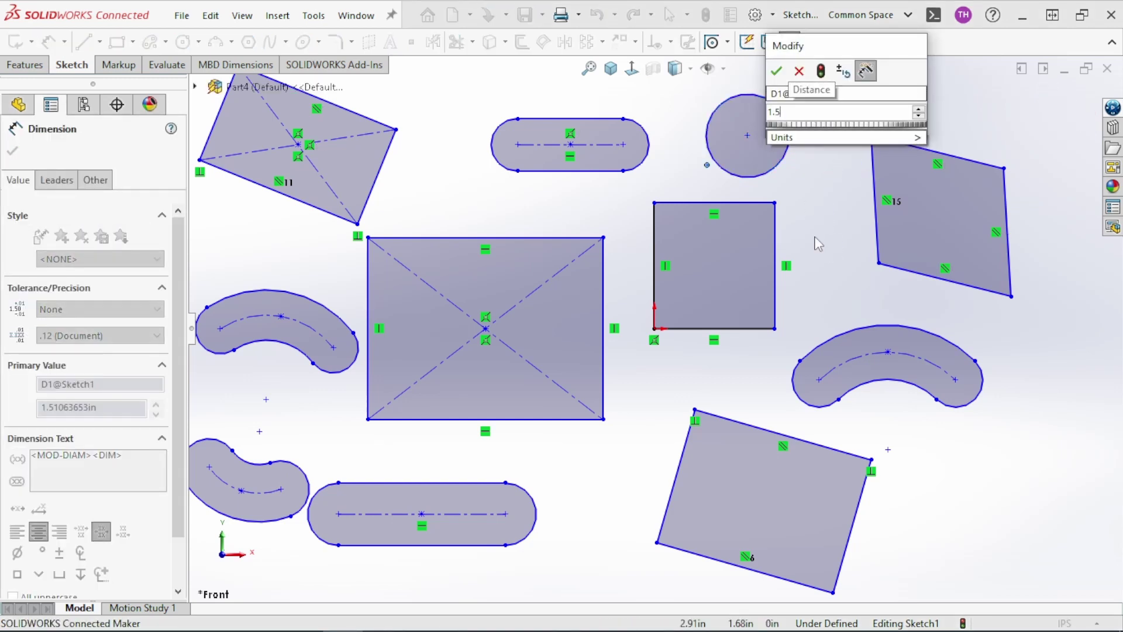
key(Return)
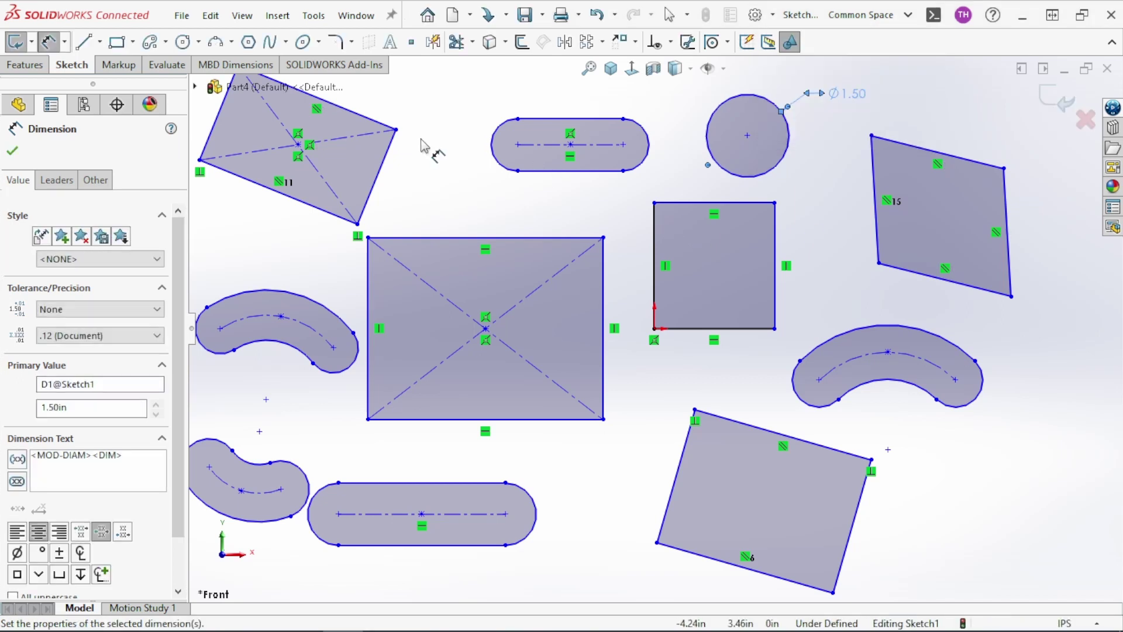
Display the circle's diameter dimension as a radius and set the radius to 1 in
click(57, 182)
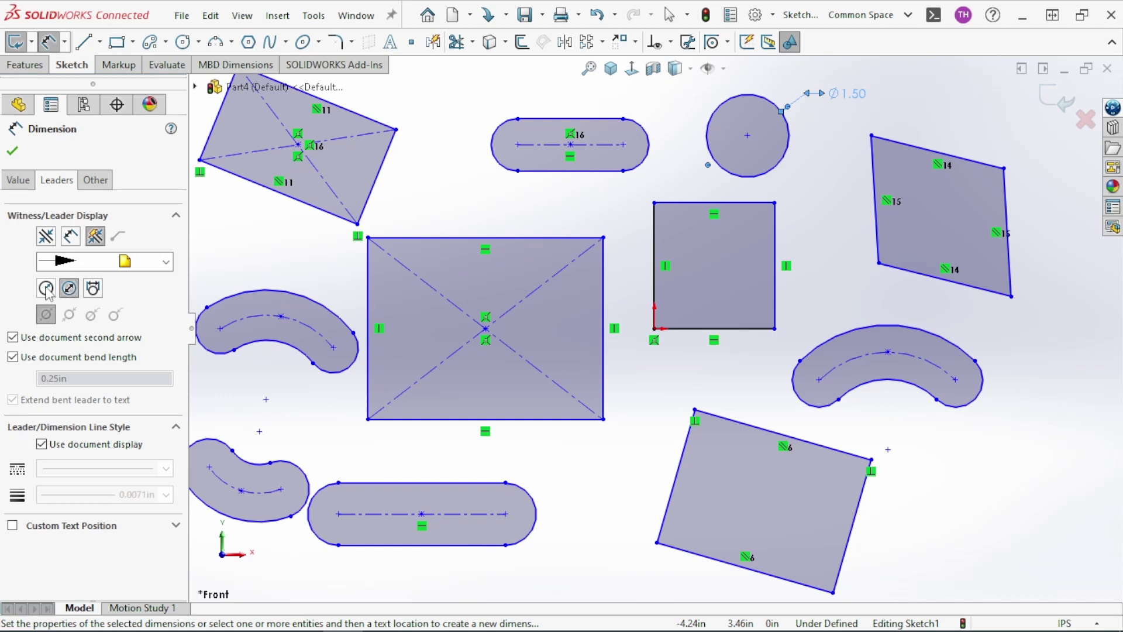
click(46, 289)
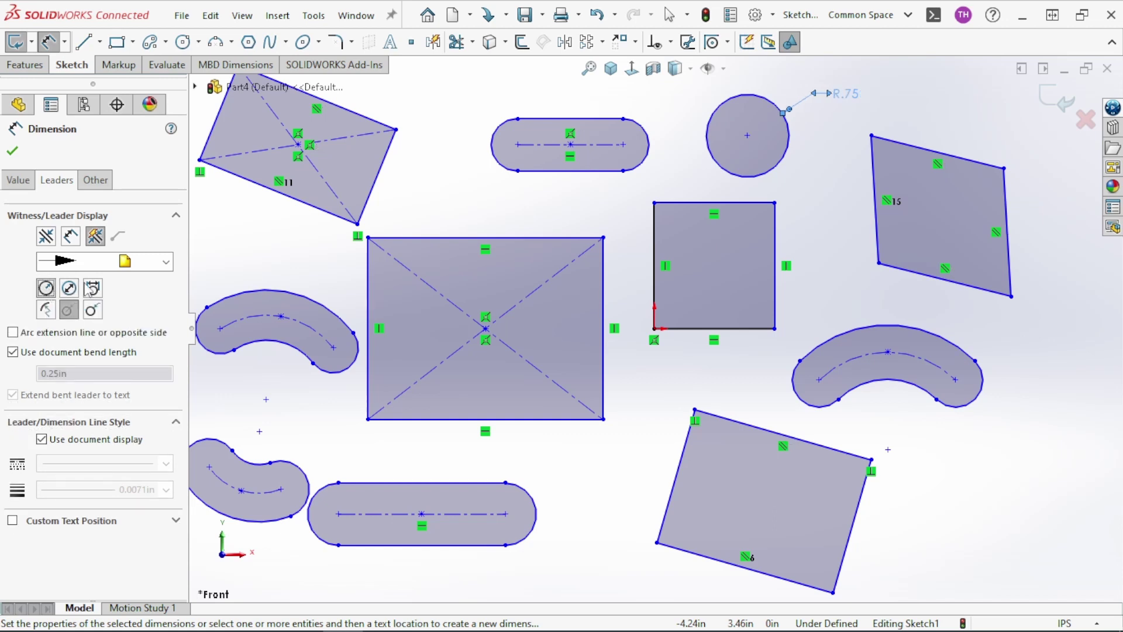
click(850, 101)
text(1)
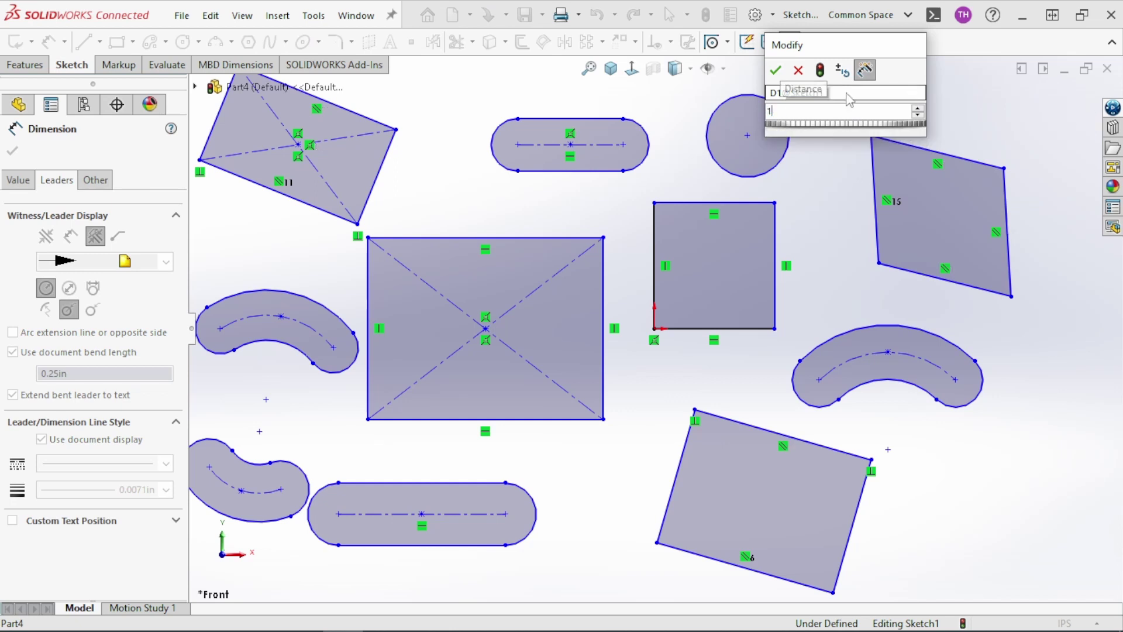
key(Return)
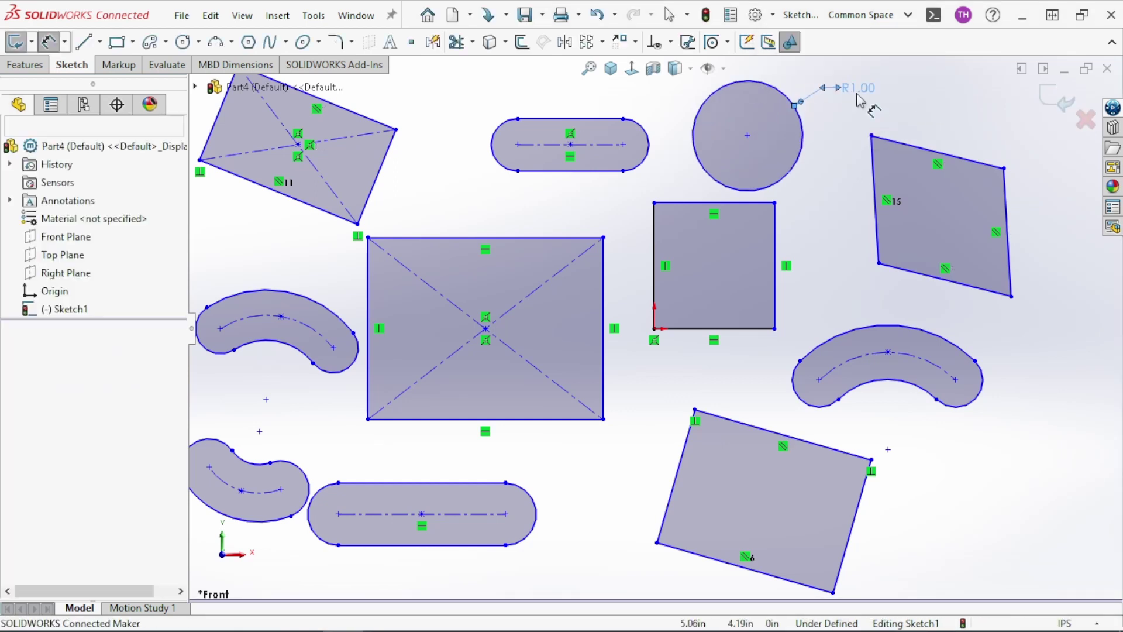
click(848, 100)
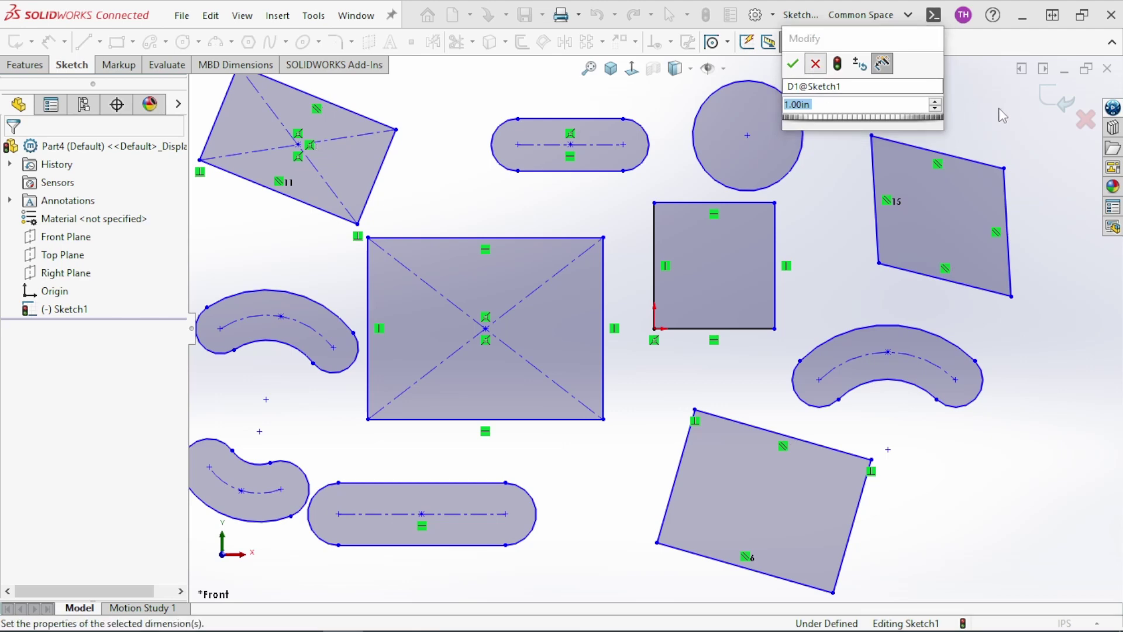
key(Return)
key(Escape)
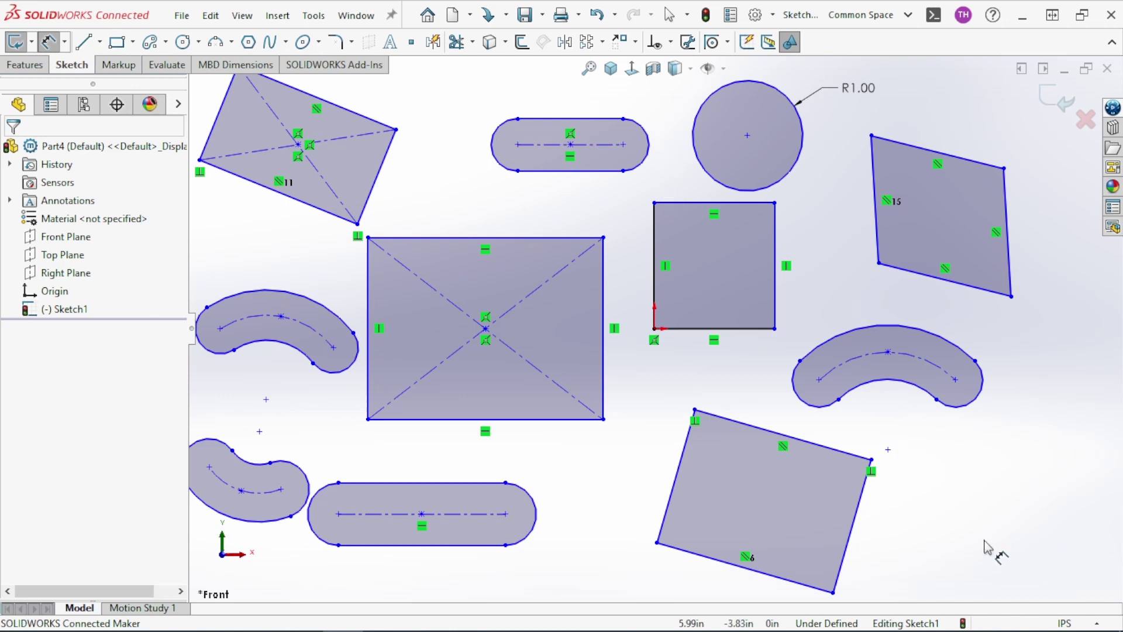
Exit dimensioning and delete all entities in the sketch
right_click(992, 453)
click(954, 497)
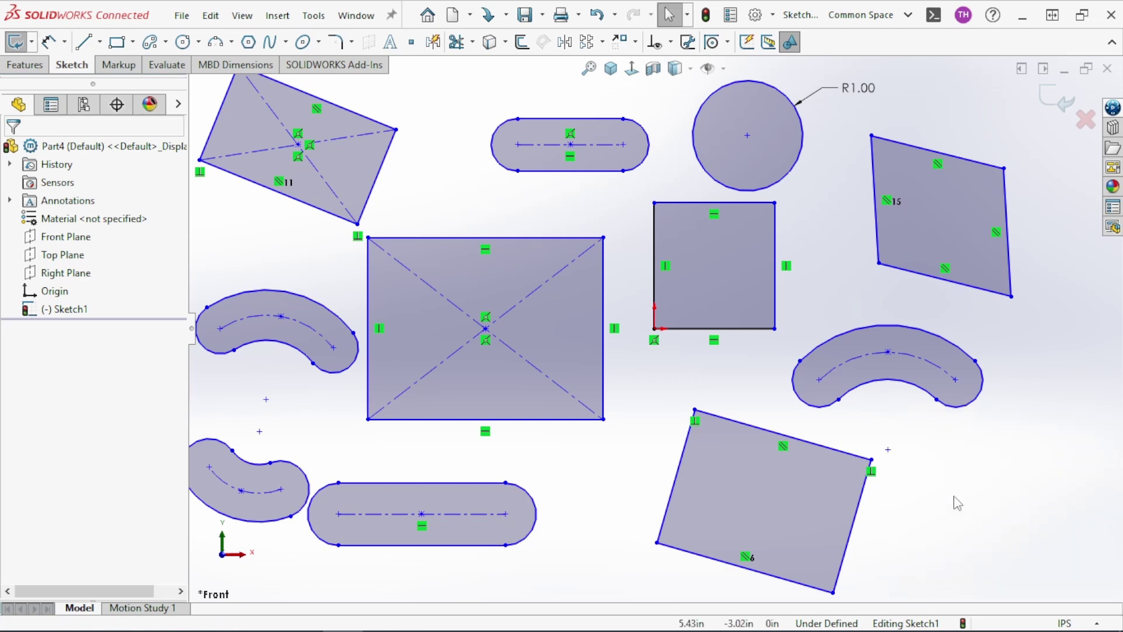
key(ctrl+a)
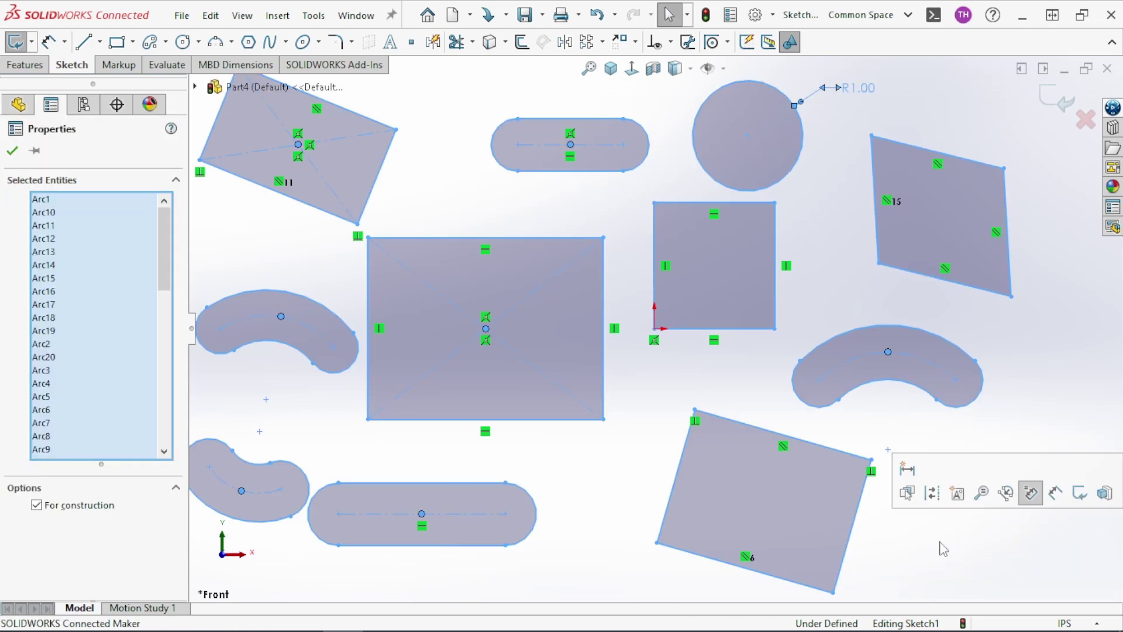
key(Delete)
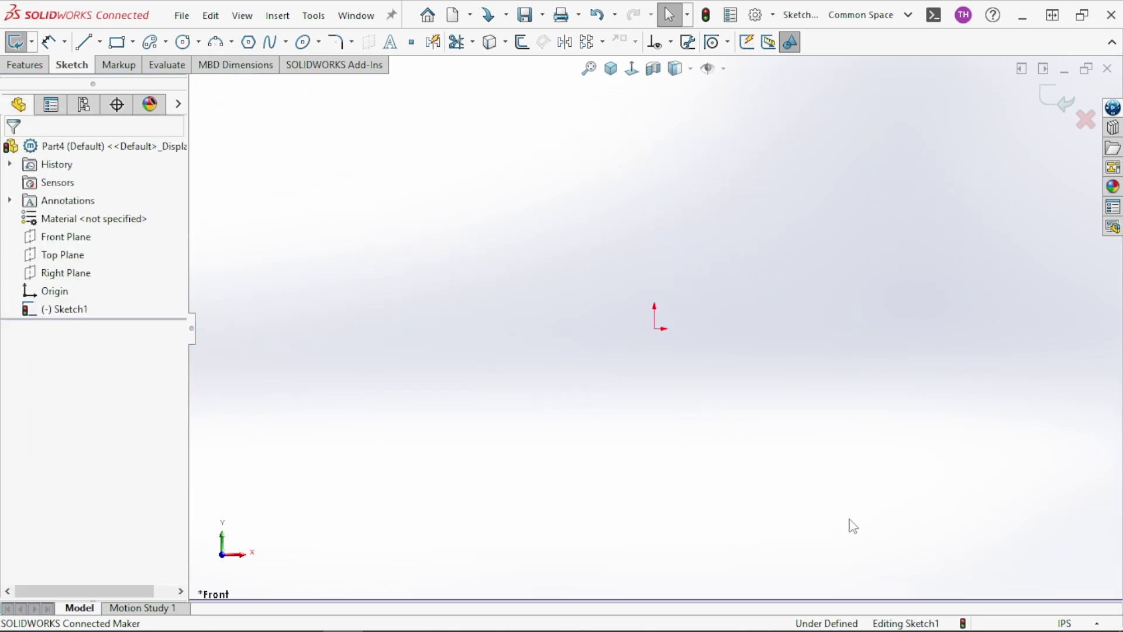
Sketch an upward-bowed centerpoint arc above the origin, centred on the origin, with about 2.84 in radius and 101° angle
click(231, 45)
click(246, 66)
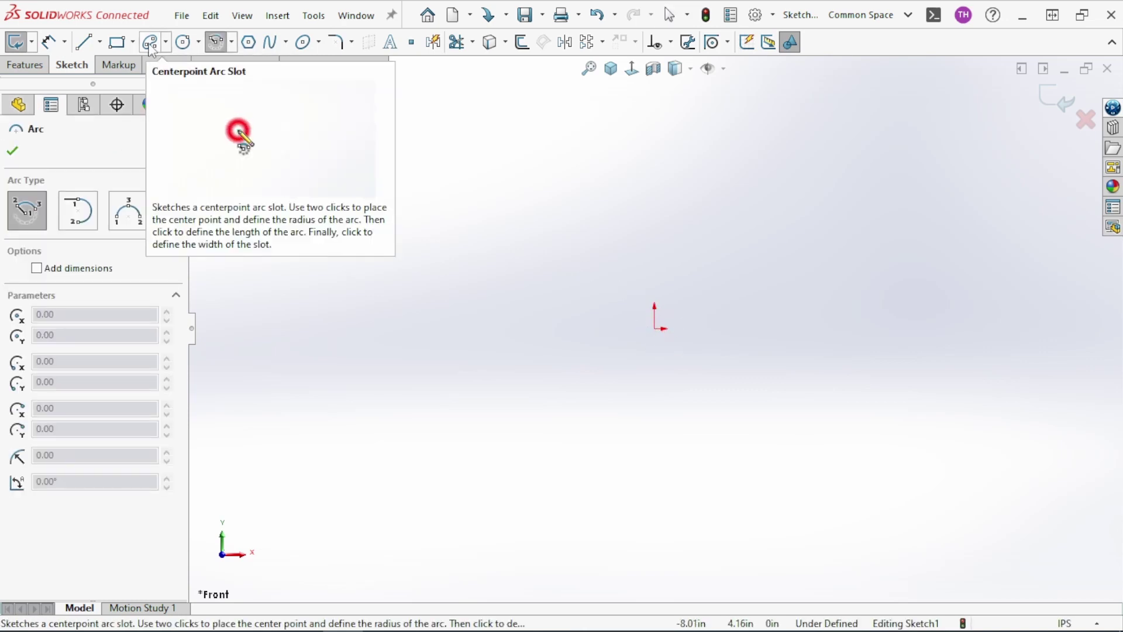
click(655, 328)
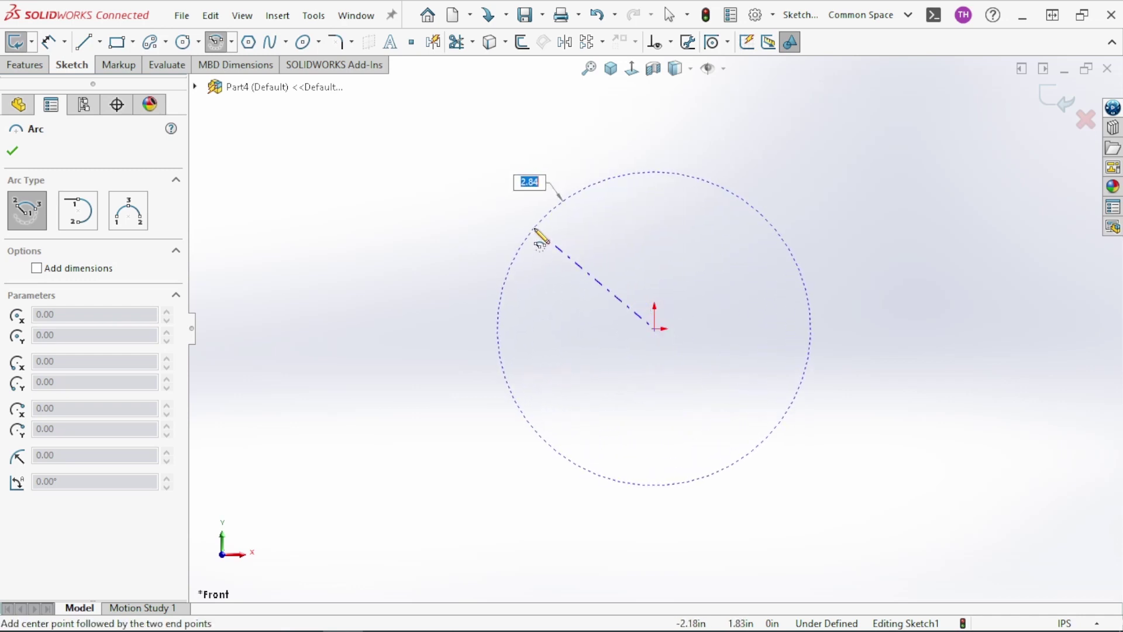
click(535, 228)
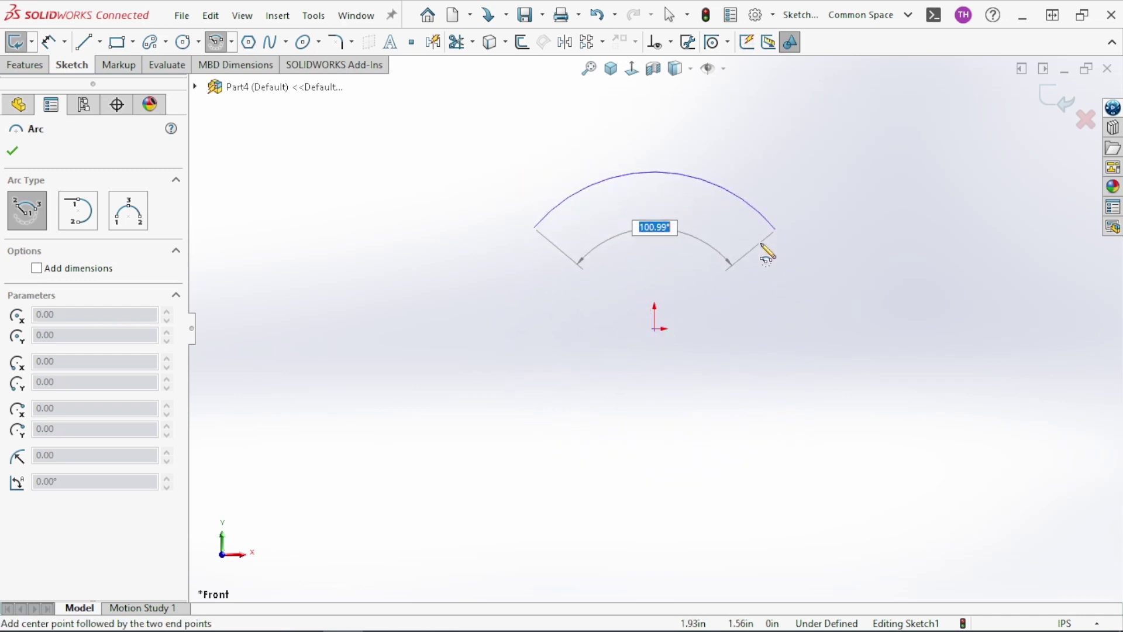
click(775, 230)
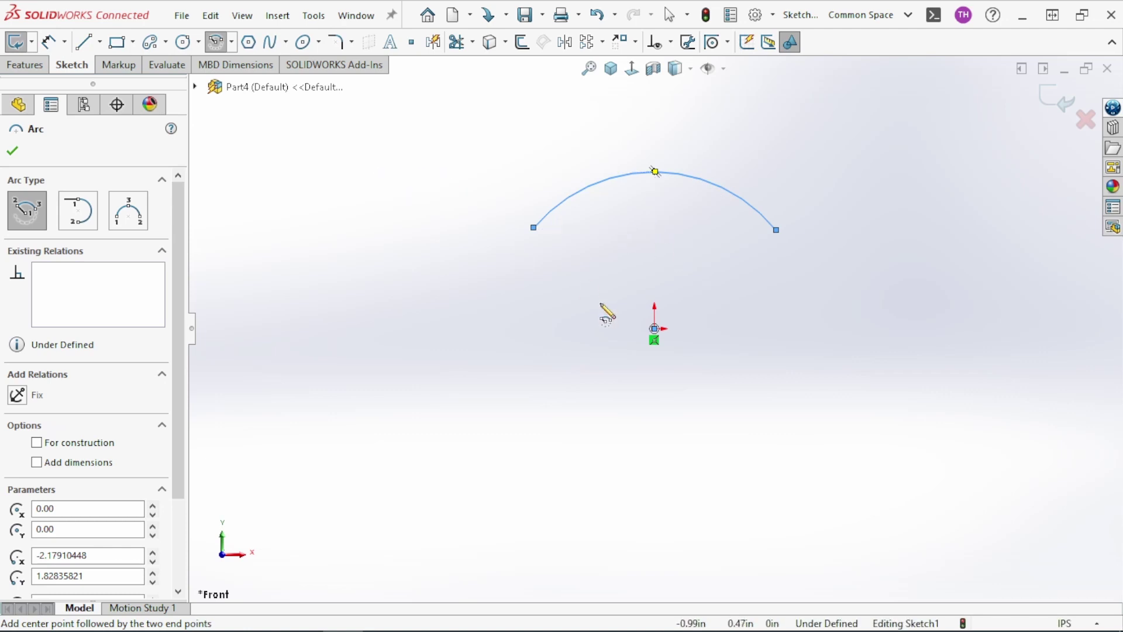
Sketch a downward-bowed centerpoint arc below the origin, centred on the origin and spanning about 68°, and end the arc command
click(654, 328)
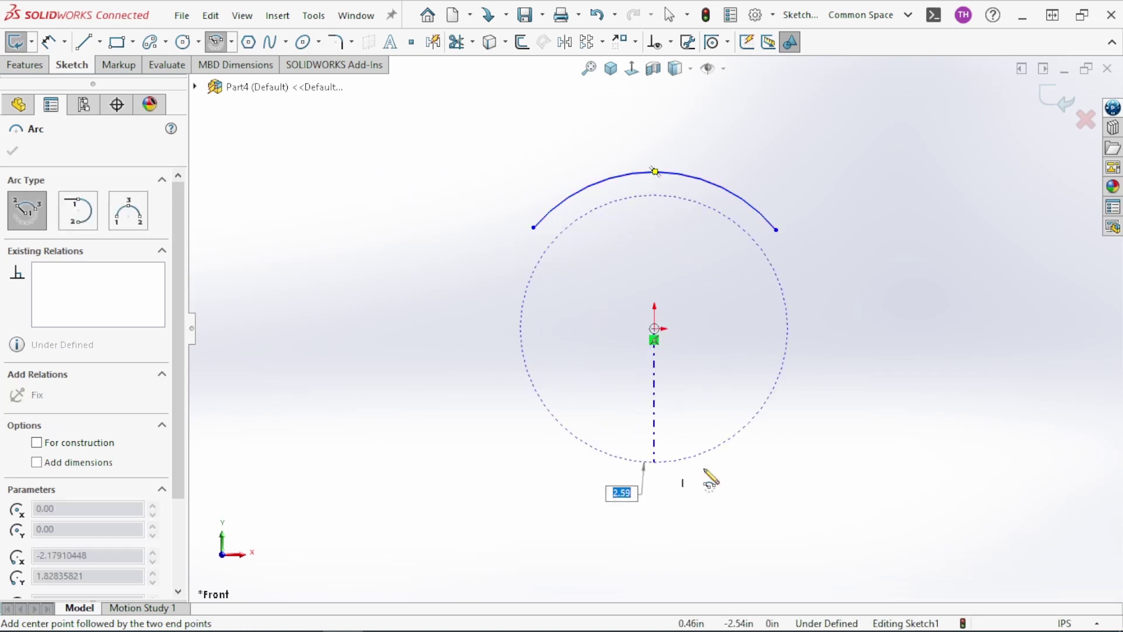
click(739, 458)
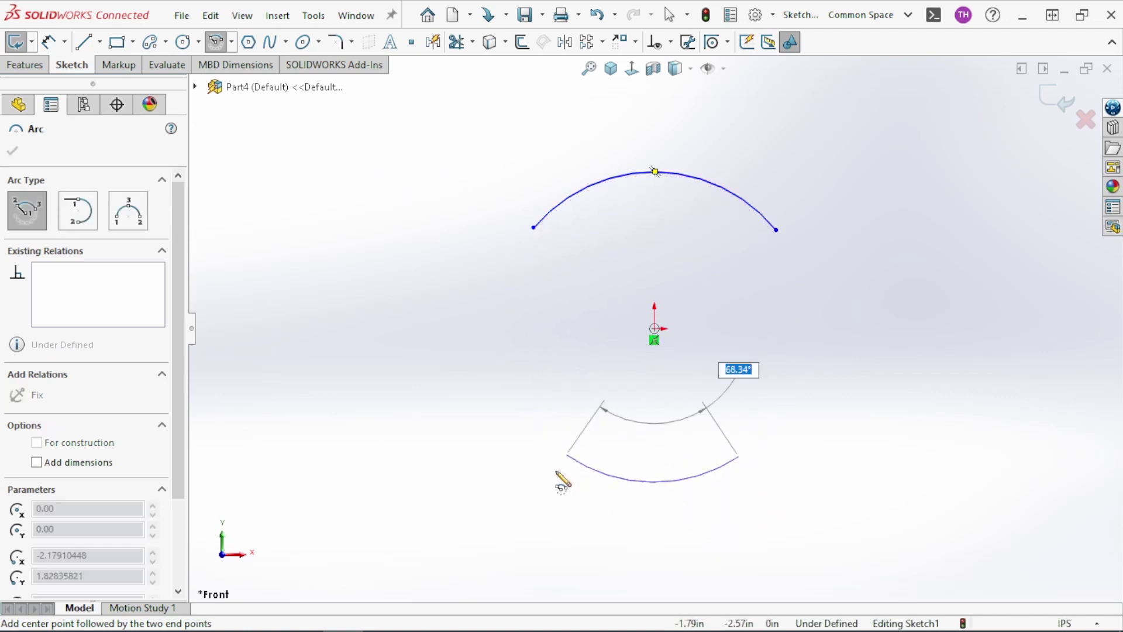
click(557, 474)
right_click(579, 369)
click(609, 375)
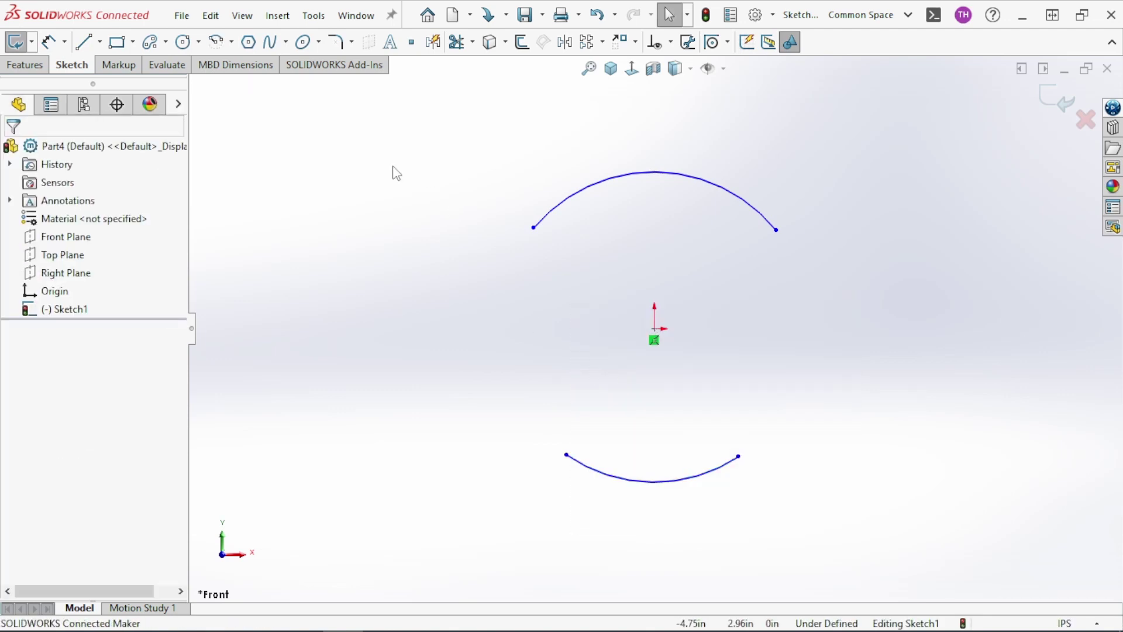
Sketch two aligned horizontal lines about 2.39 in long, one above the other, left of the origin
click(231, 42)
click(85, 42)
click(350, 305)
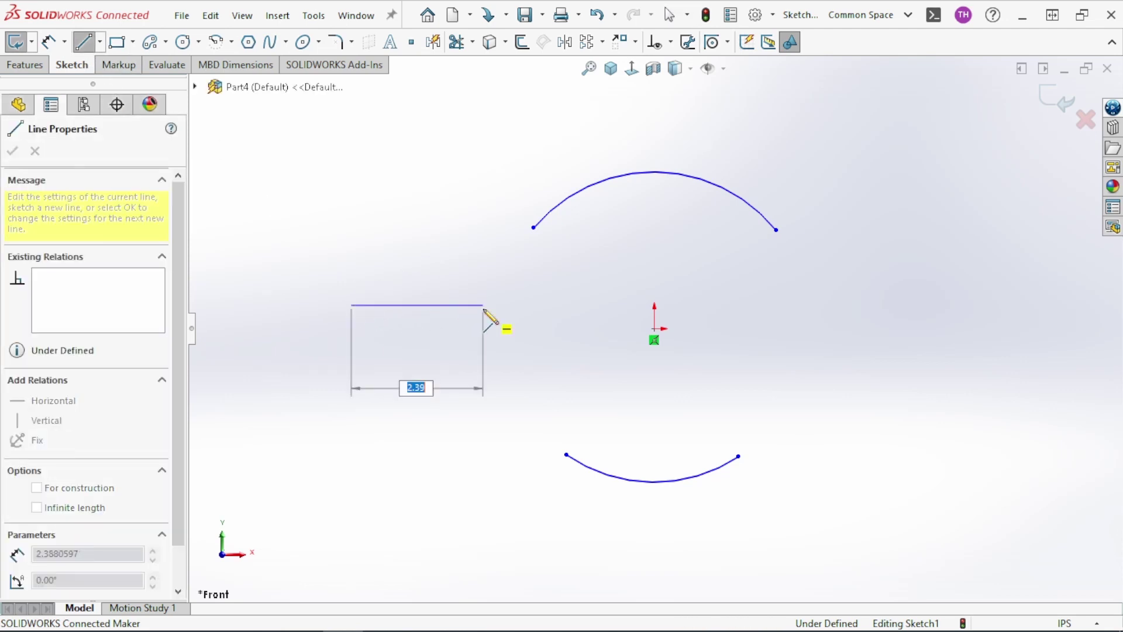
click(483, 319)
key(Escape)
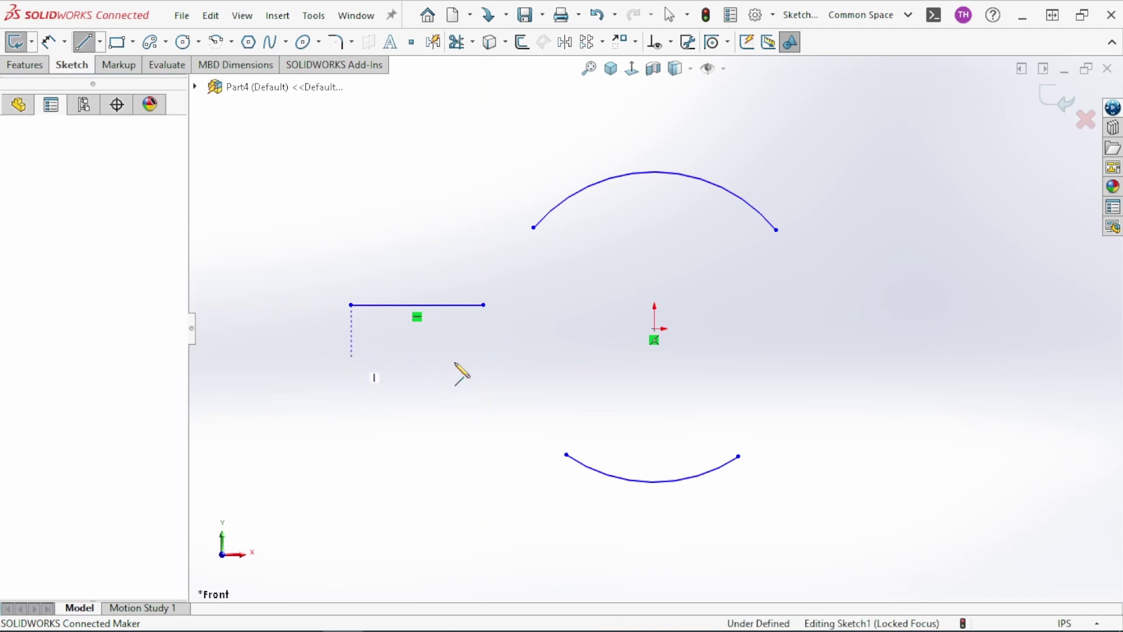
click(351, 356)
click(484, 361)
key(Escape)
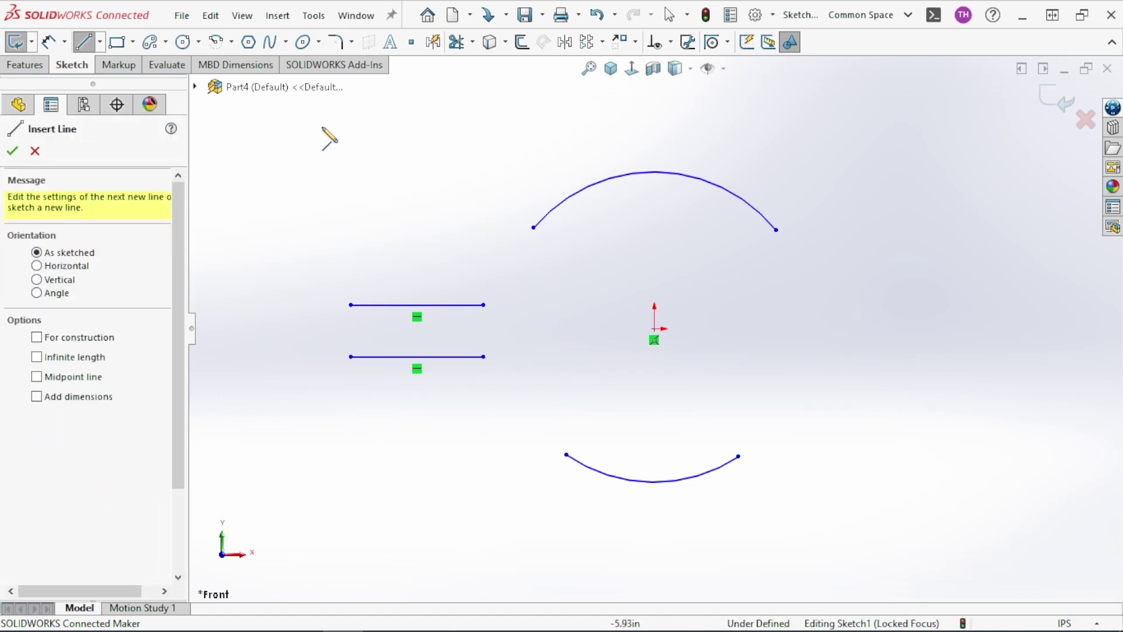
Join the right ends of the two horizontal lines with a tangent arc, then move its upper endpoint up and left to widen the arc
click(231, 41)
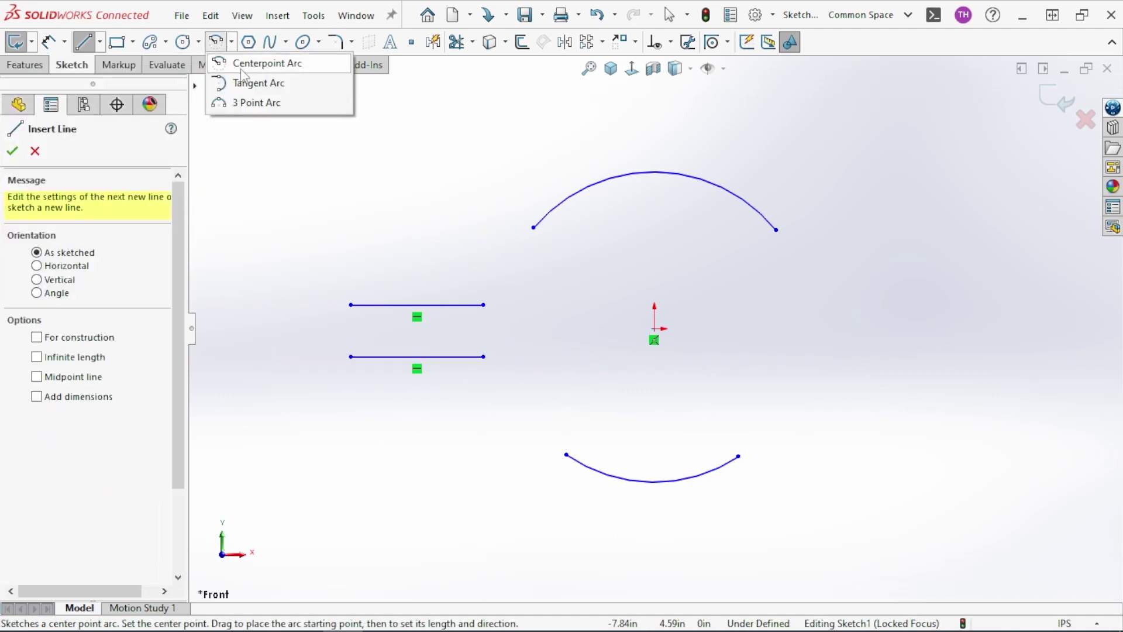
click(244, 83)
click(483, 304)
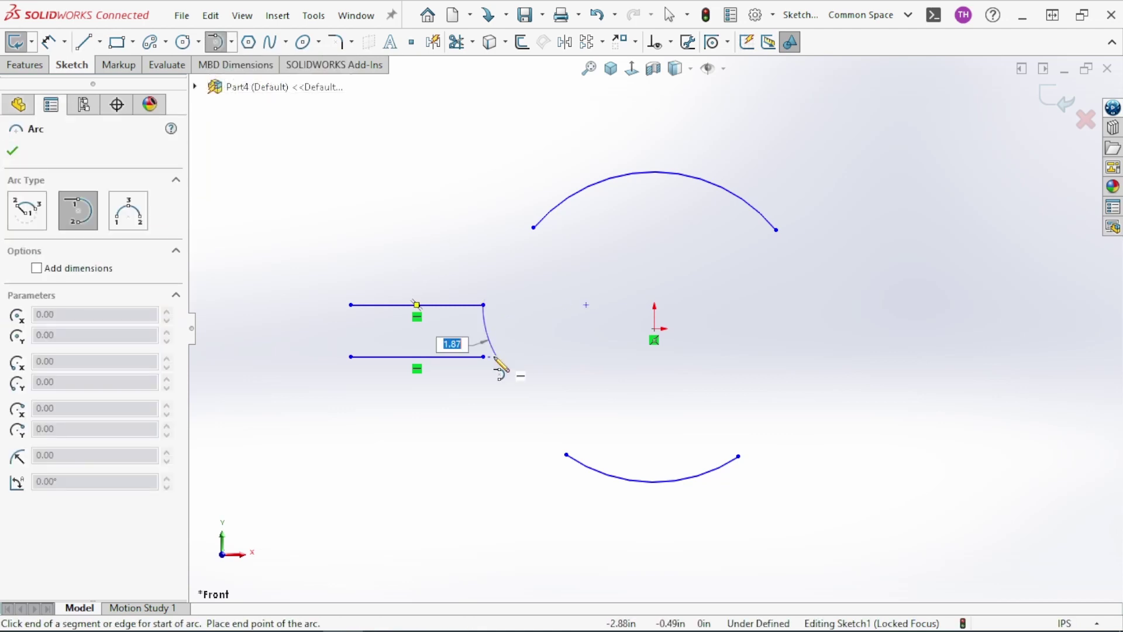
key(Escape)
click(483, 356)
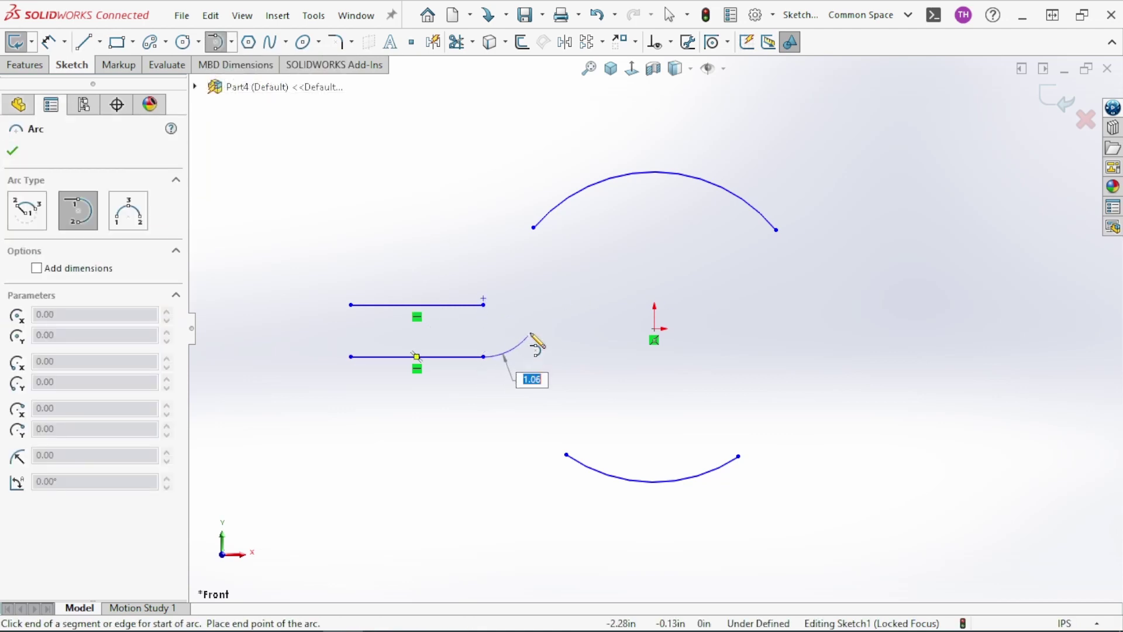
click(483, 305)
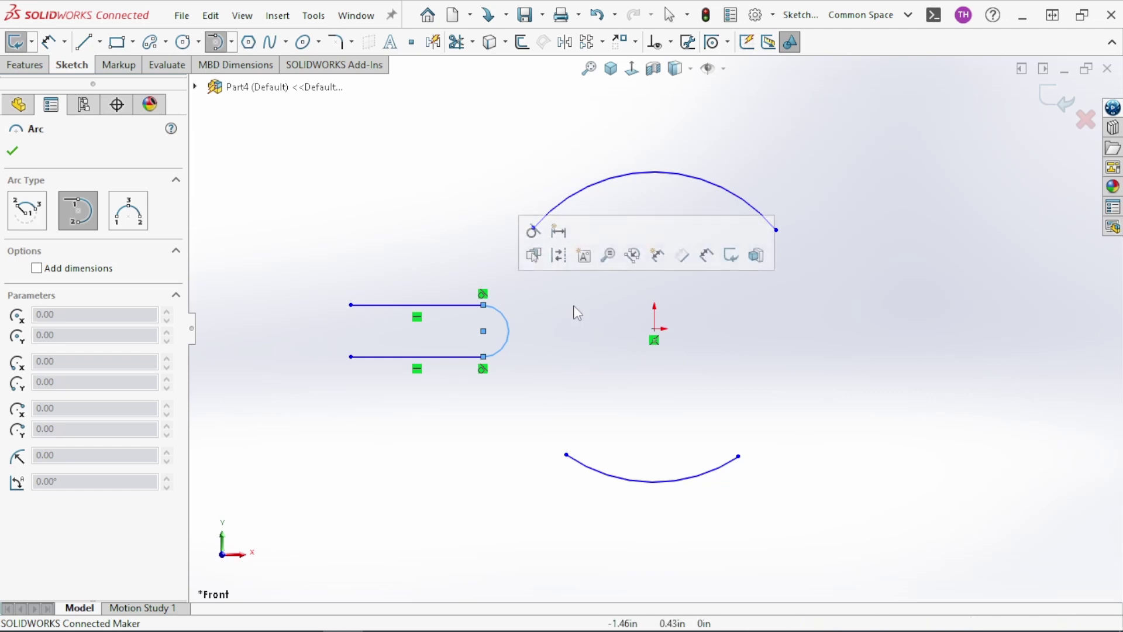
right_click(573, 331)
click(606, 334)
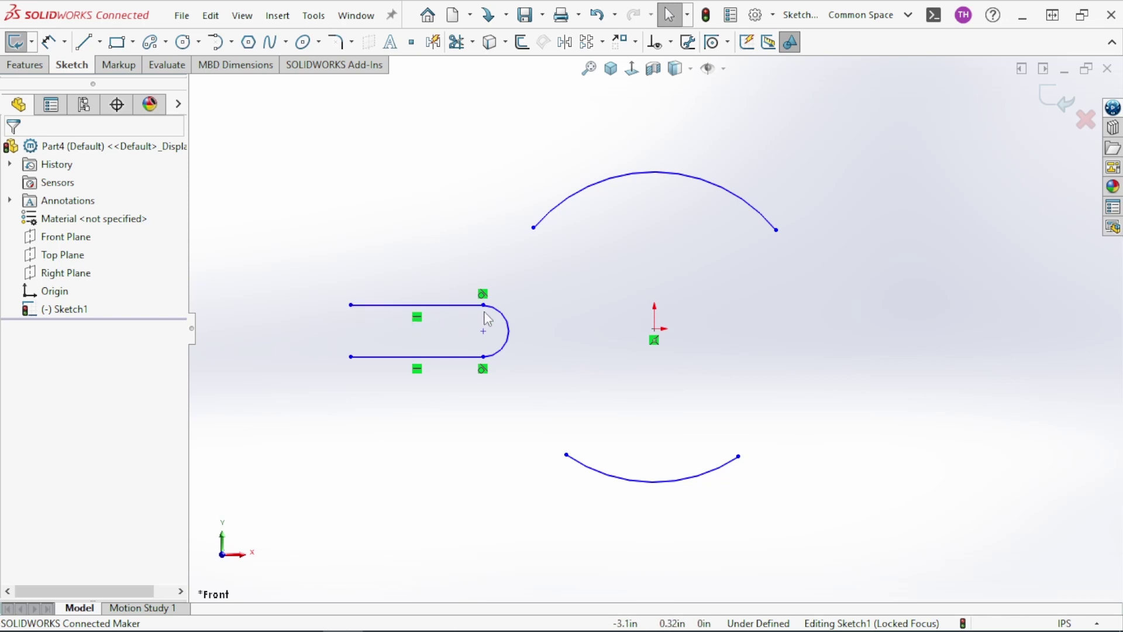
drag(483, 305, 465, 287)
click(395, 202)
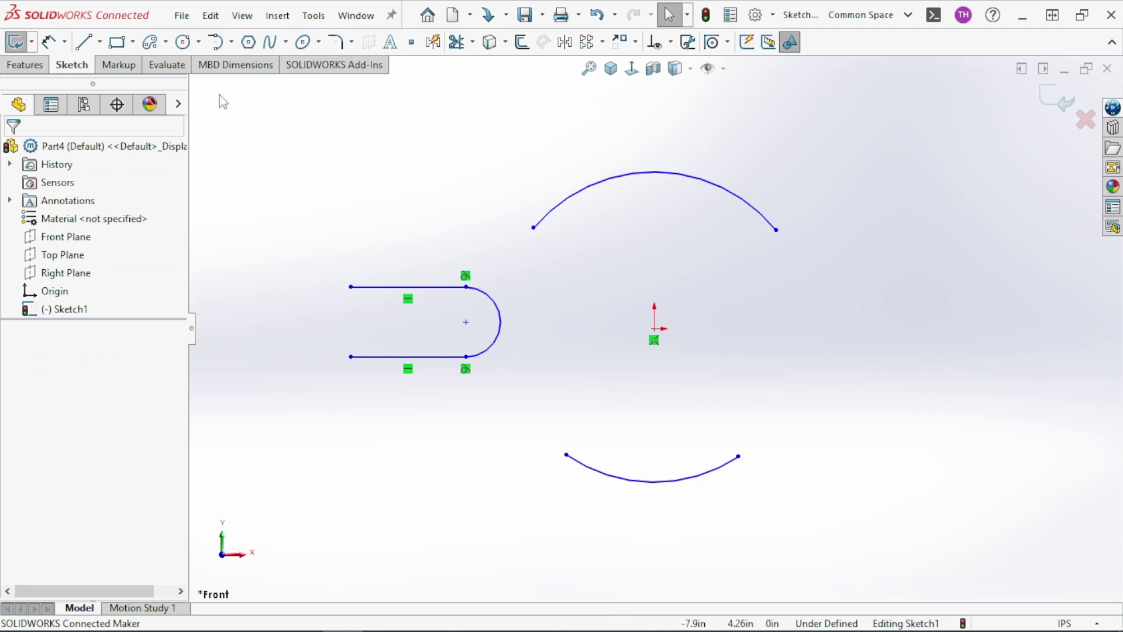
Close the open left ends of the two horizontal lines with a 3-point arc of about 0.64 in radius
click(231, 43)
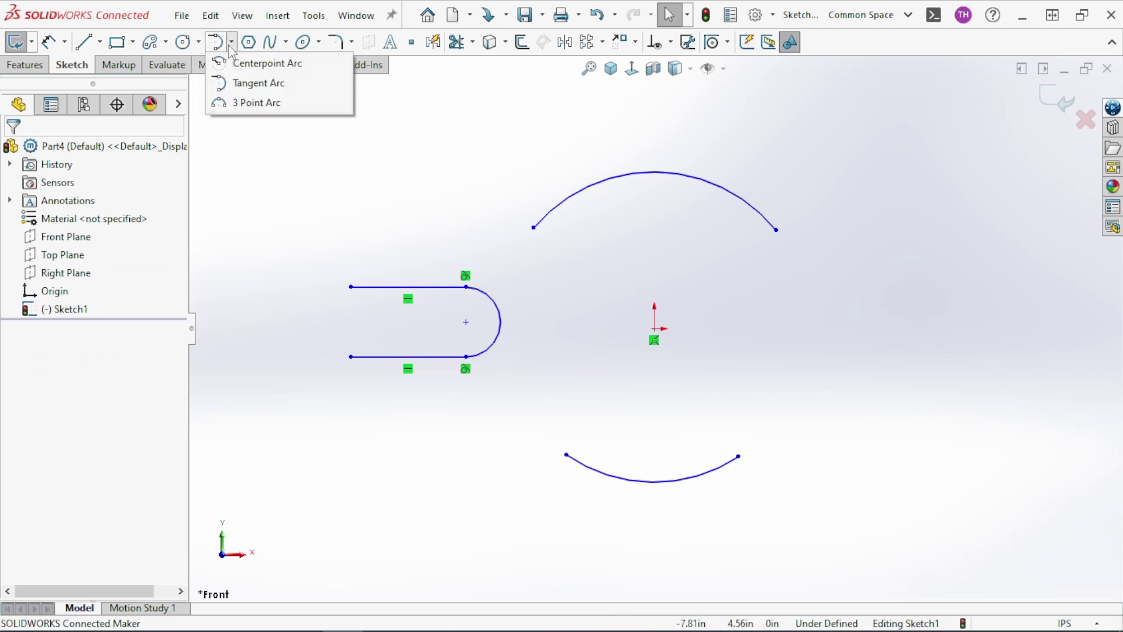
click(252, 106)
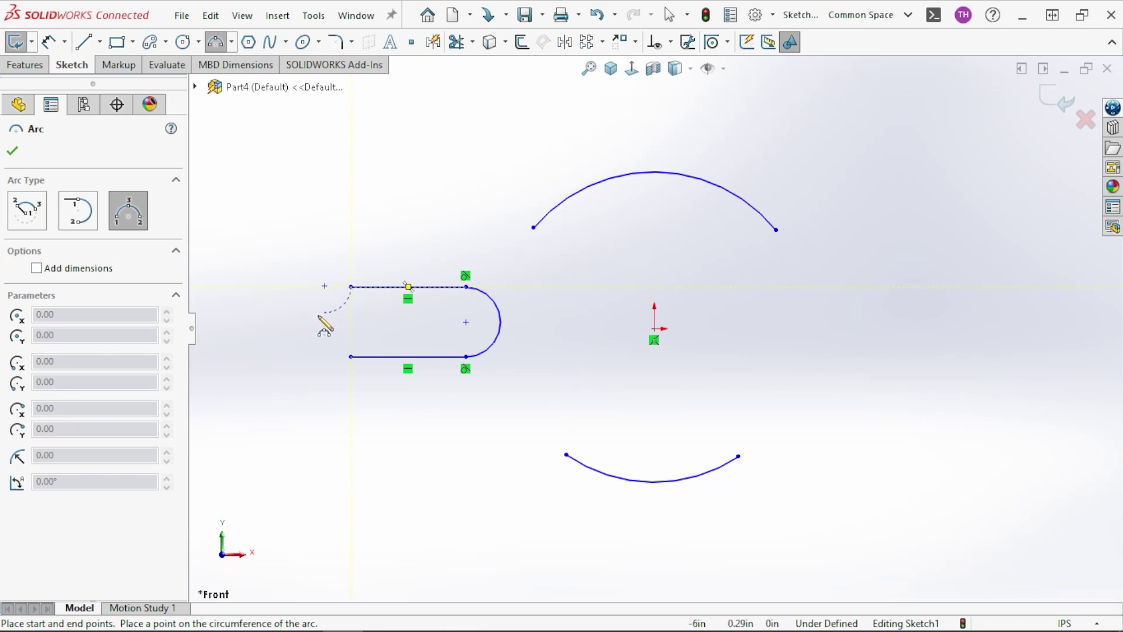
click(351, 356)
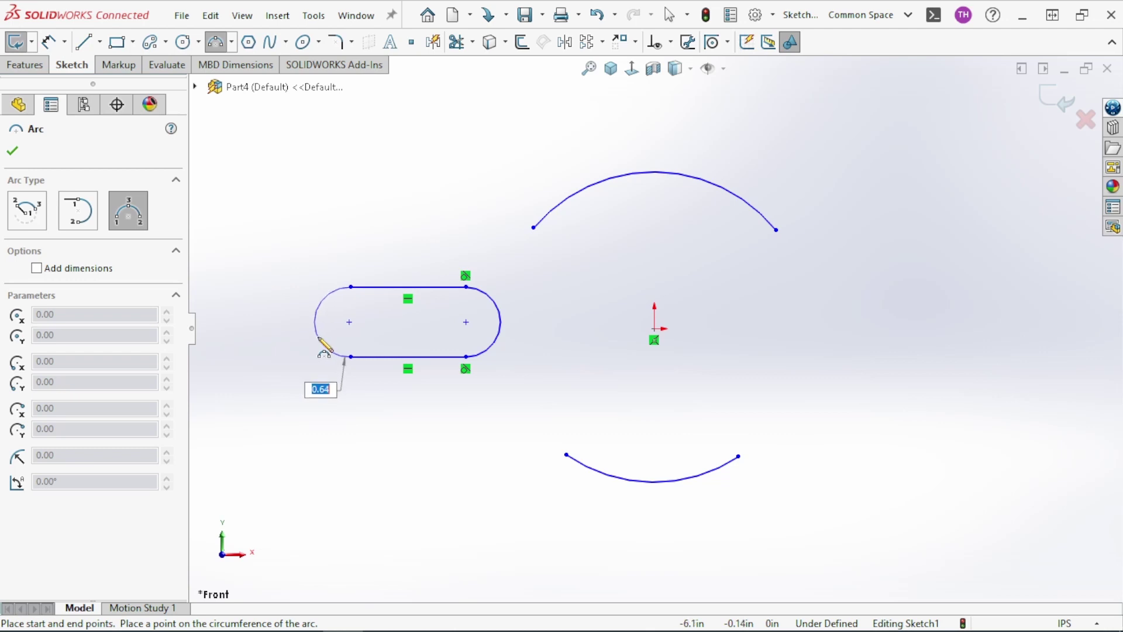
click(321, 342)
right_click(385, 451)
click(419, 456)
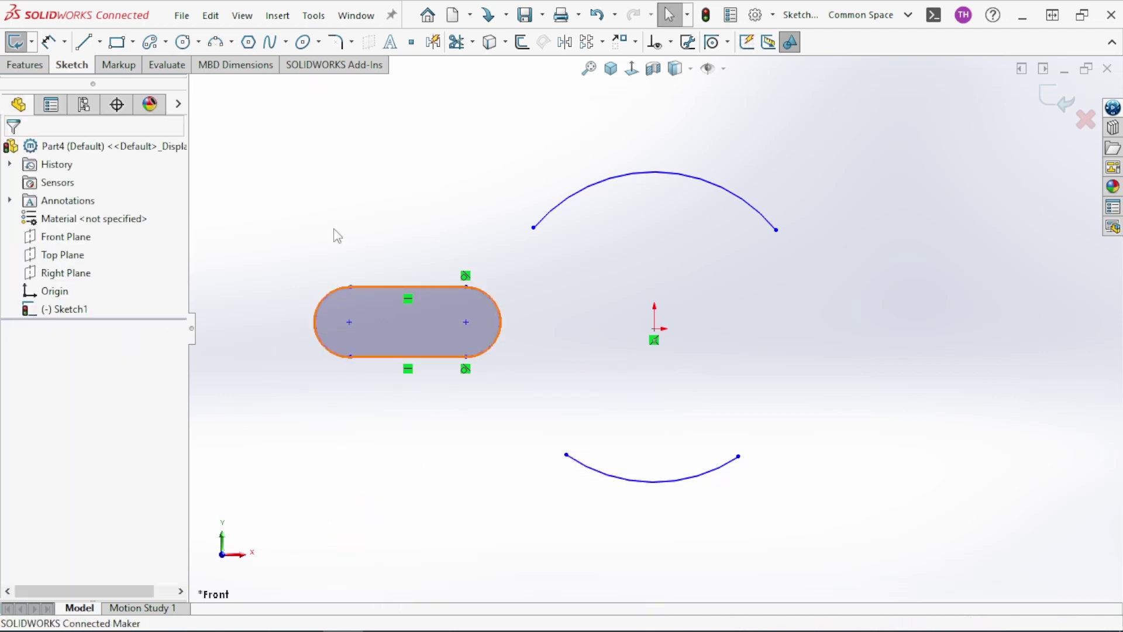
Sketch a 10-sided polygon centred on the origin, using an inscribed circle about 2.93 in in diameter
click(232, 43)
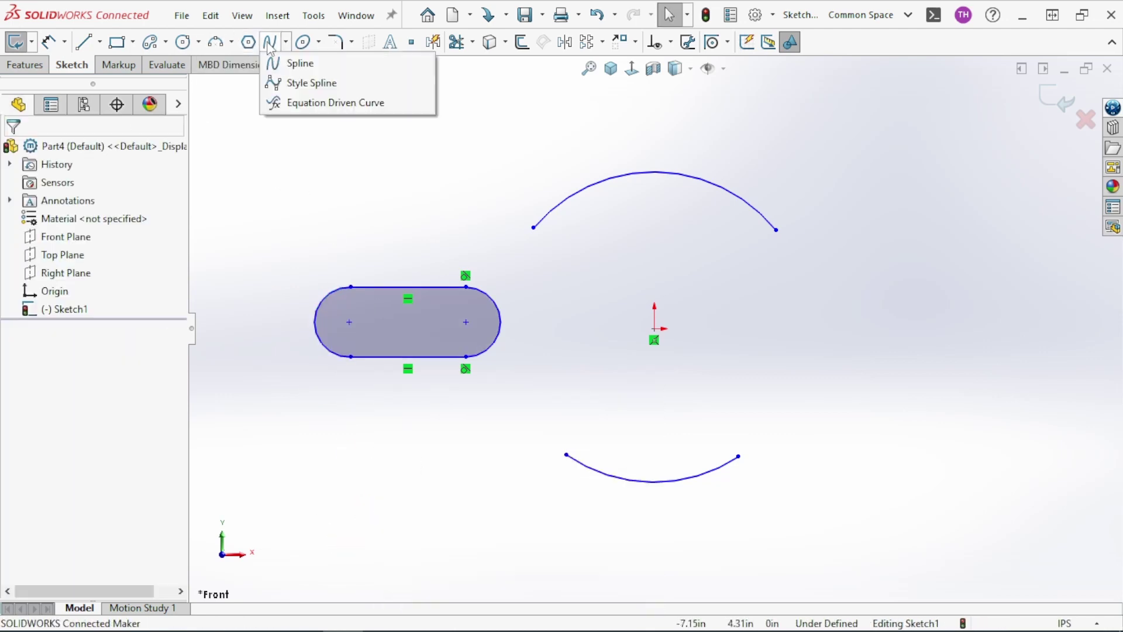
click(248, 42)
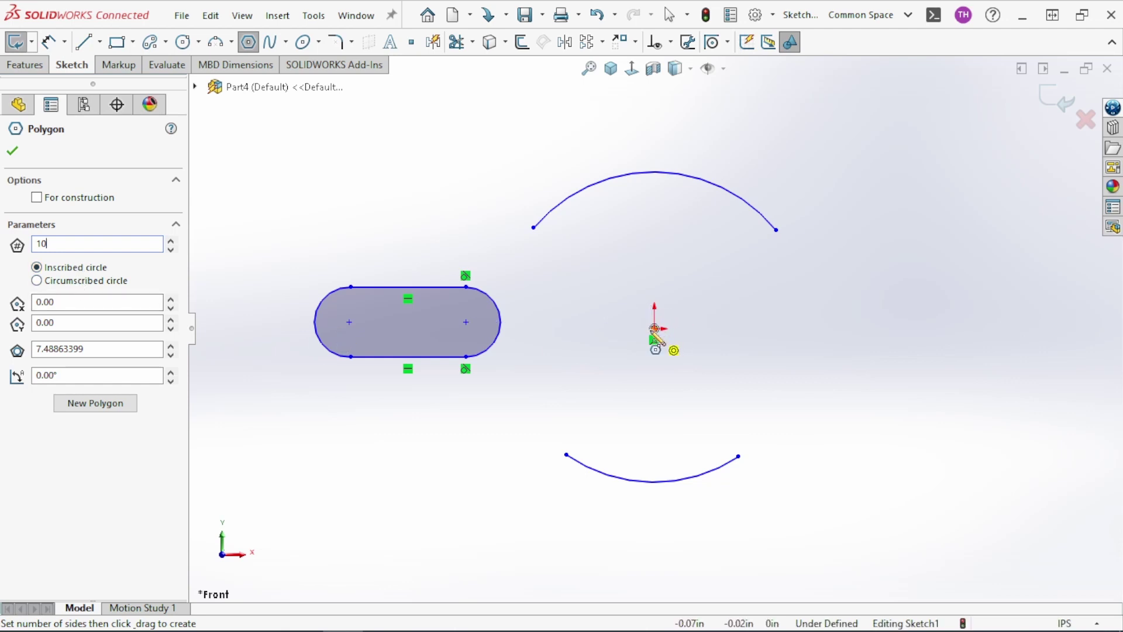
click(655, 328)
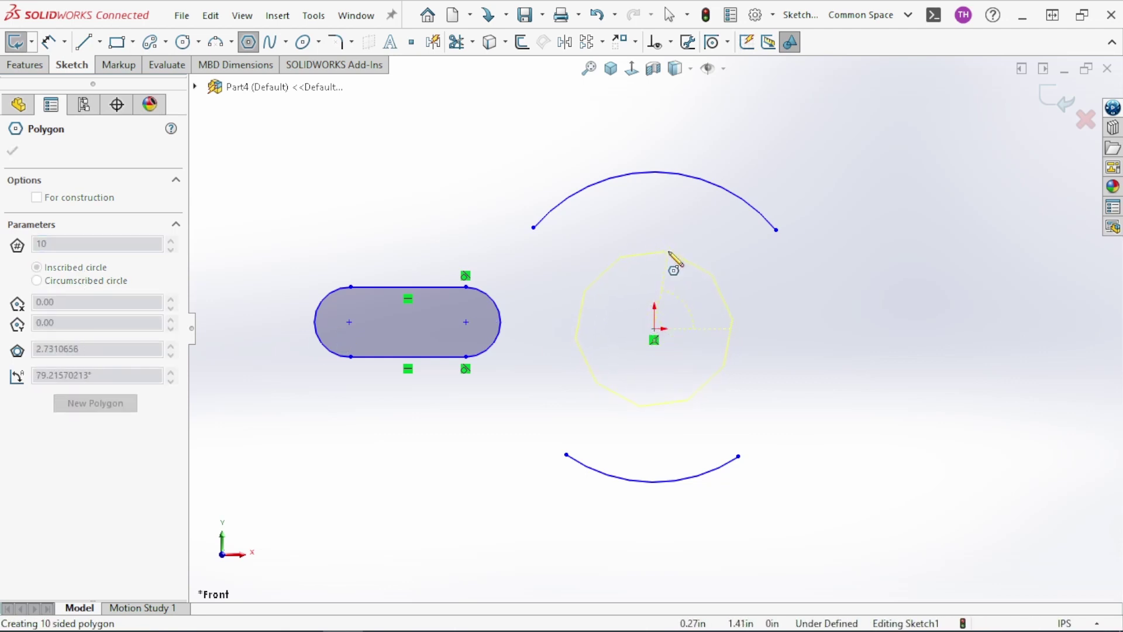
click(675, 247)
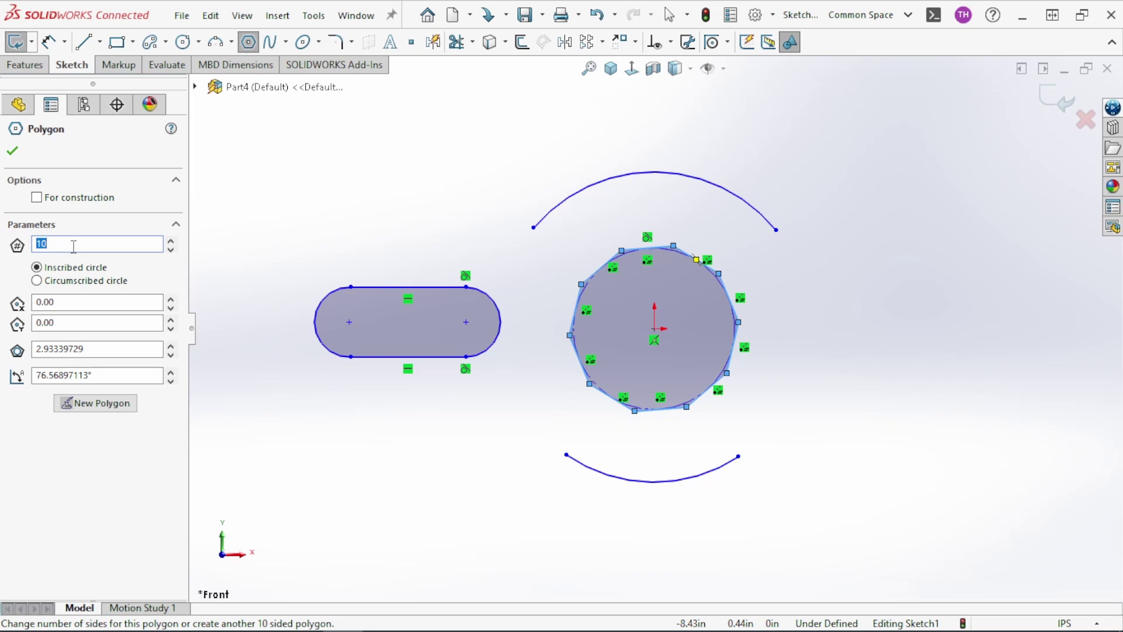
Change the polygon to 6 sides with an inscribed-circle diameter of 3 in
key(Return)
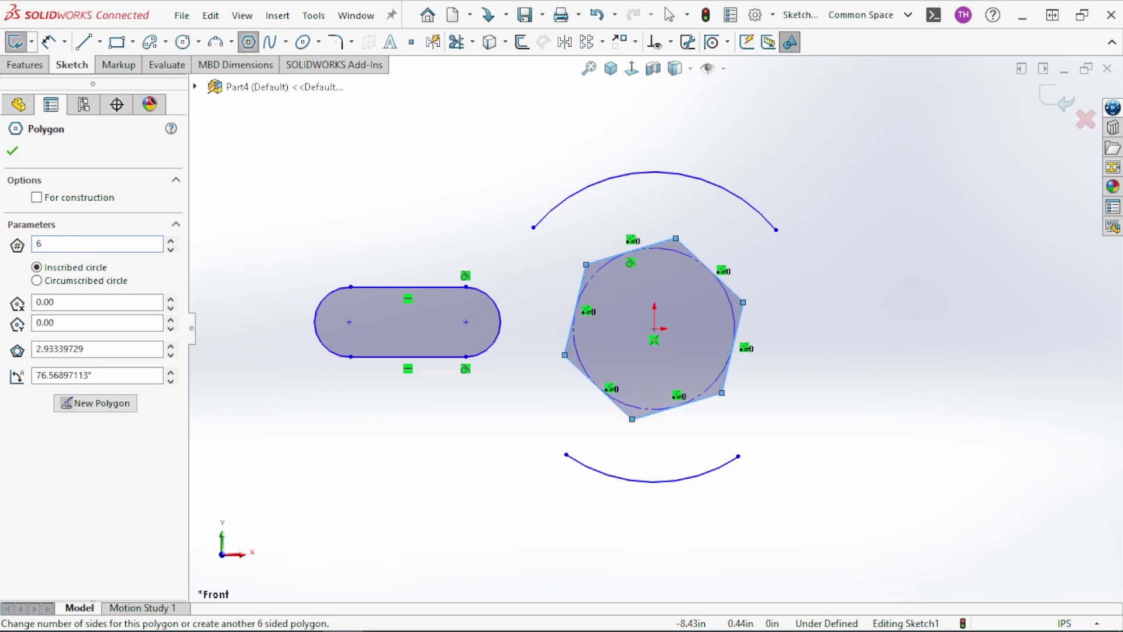
double_click(106, 350)
key(Return)
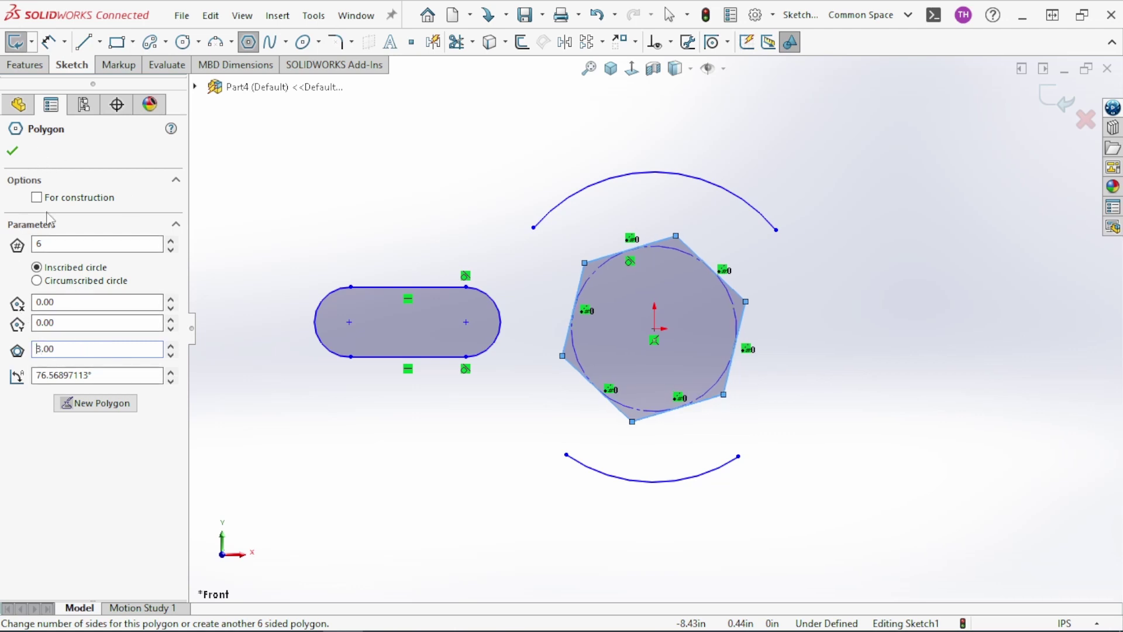
click(13, 151)
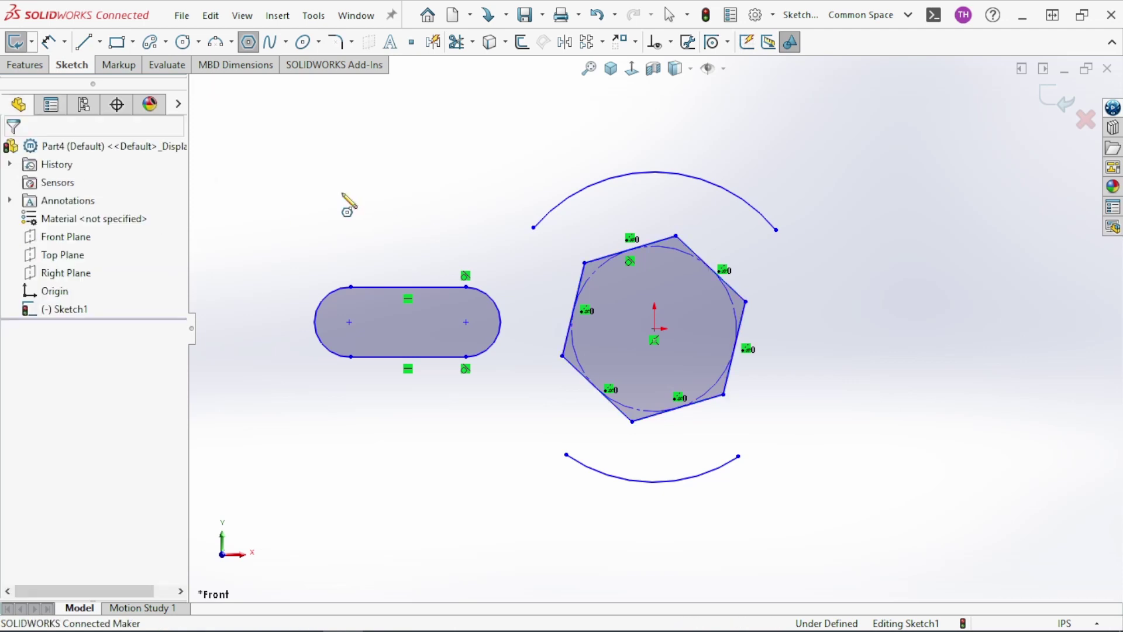
Dimension the hexagon's inscribed construction circle and set its diameter to 4 in
click(49, 41)
click(728, 282)
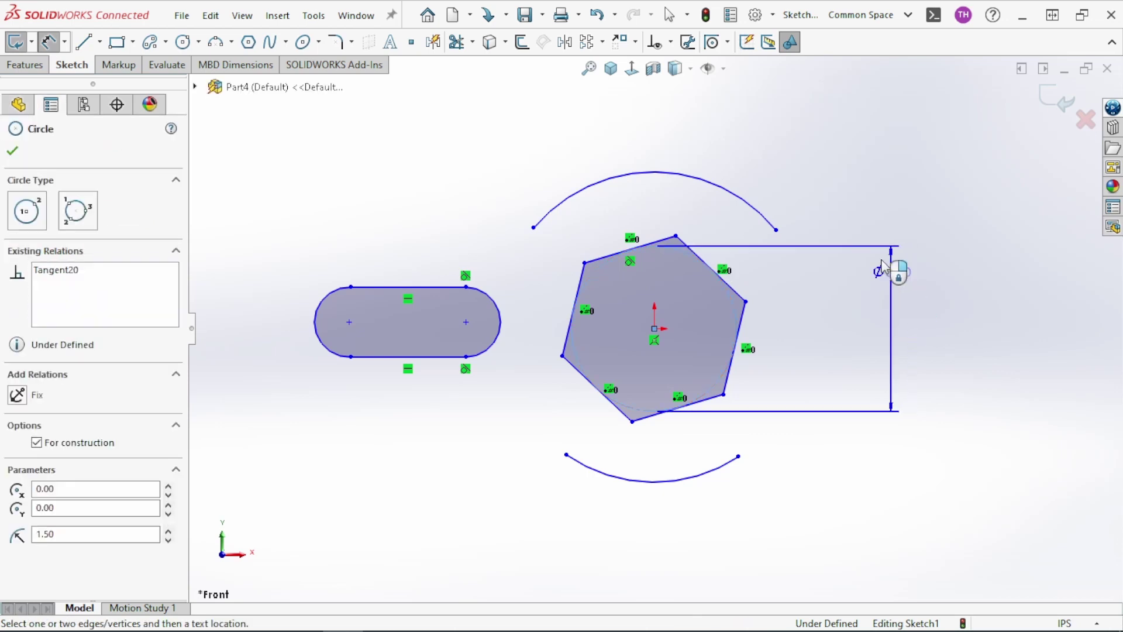
click(898, 230)
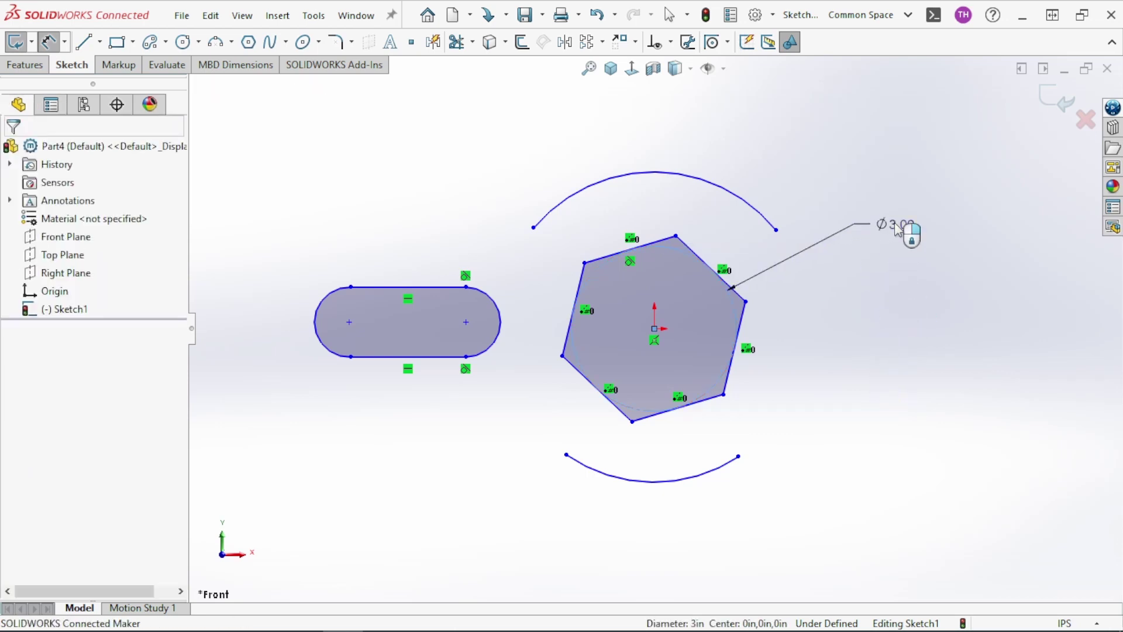
key(Return)
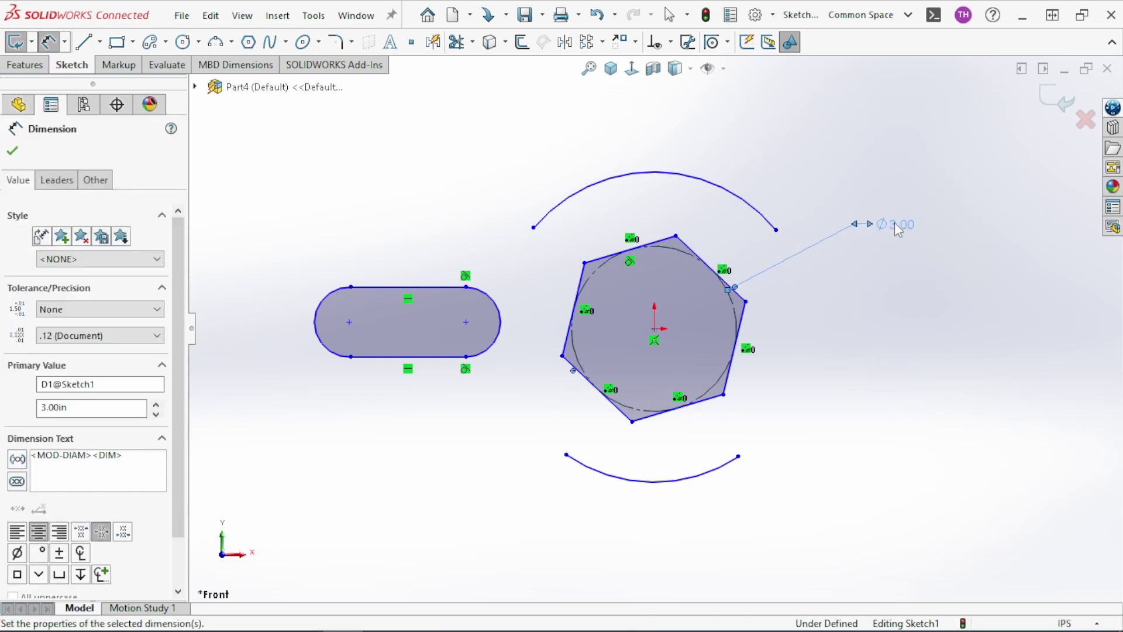
key(Escape)
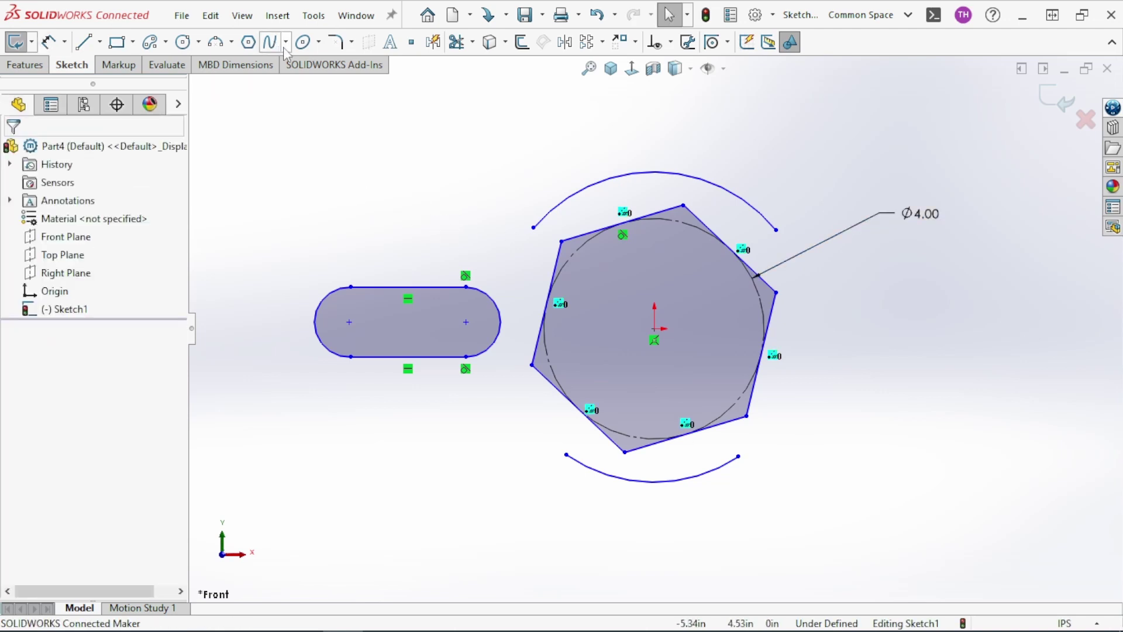
Sketch a wavy eight-point spline running left to right above the upper arc and hexagon
click(268, 43)
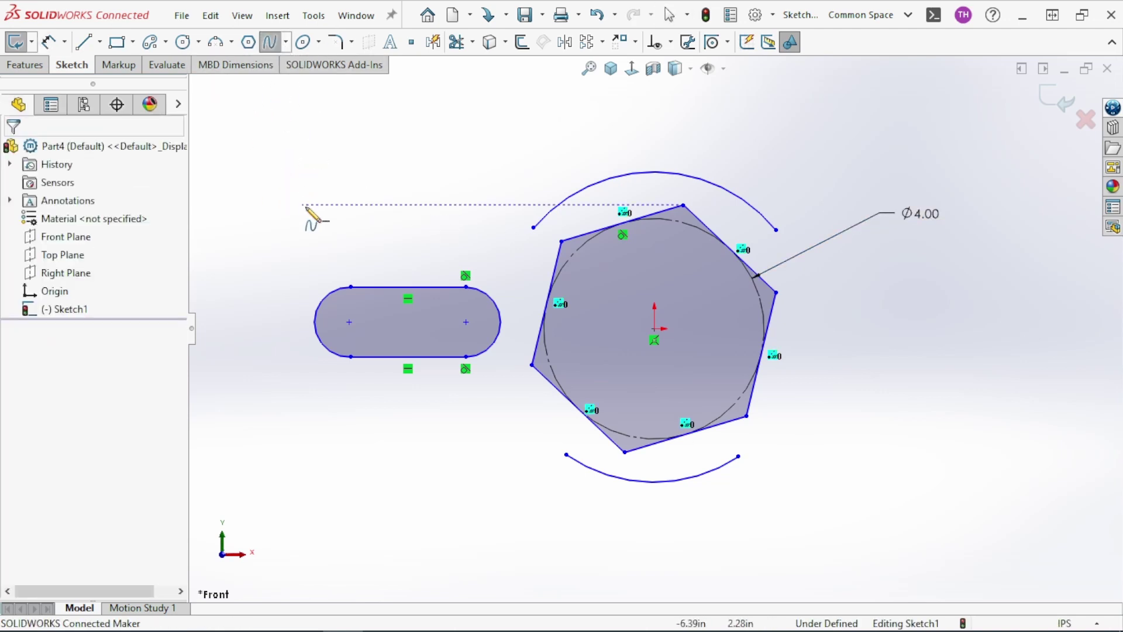
click(331, 194)
click(436, 141)
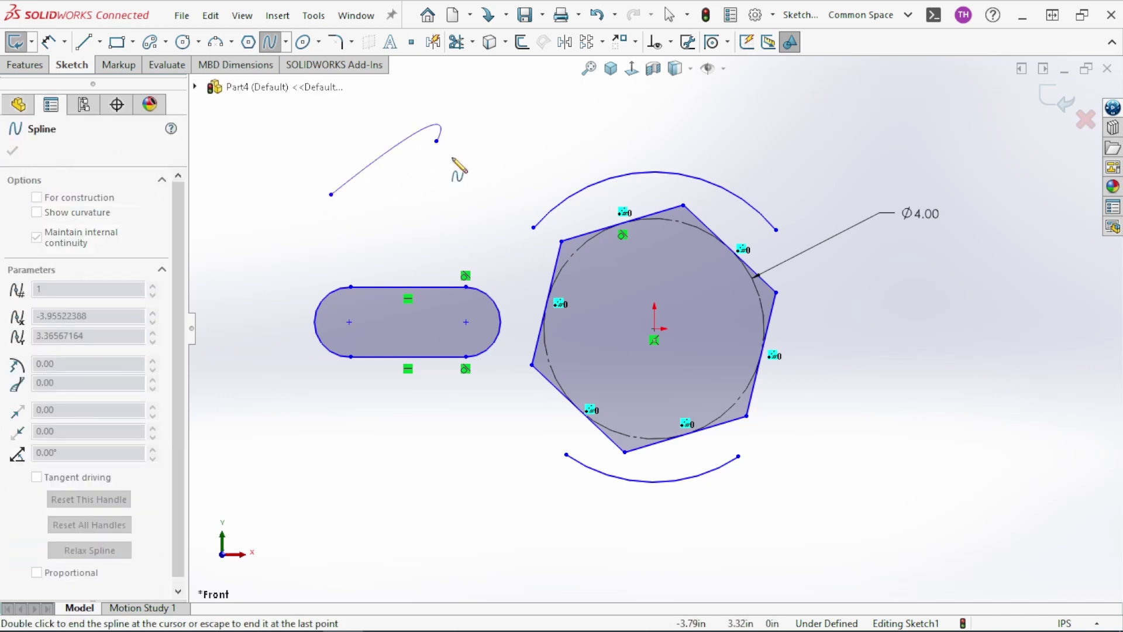
click(516, 165)
click(646, 117)
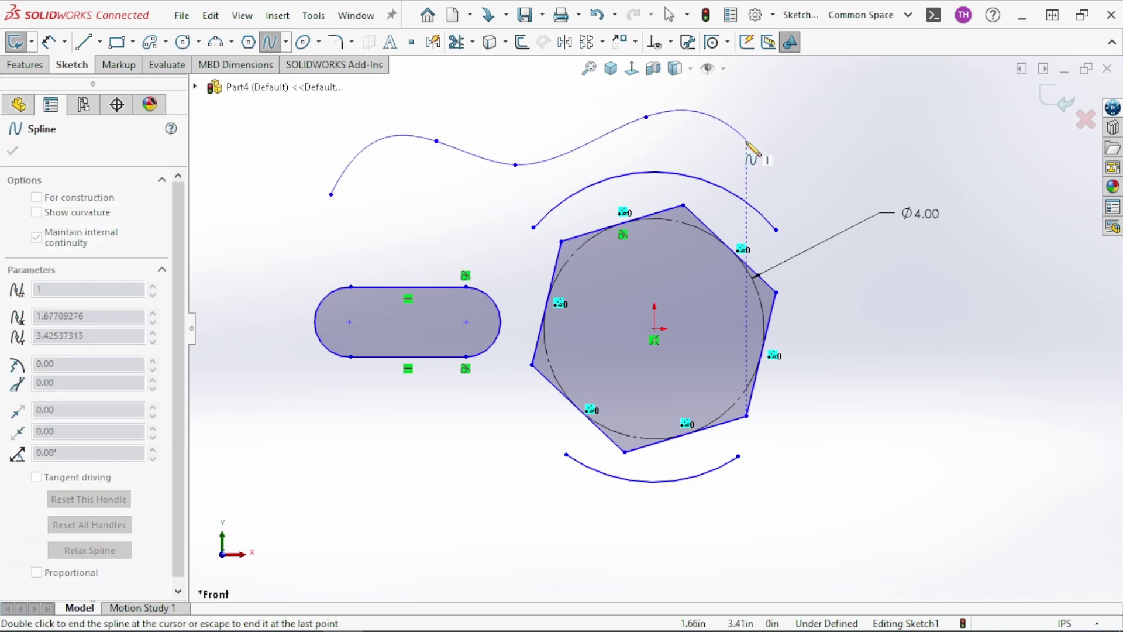
click(747, 141)
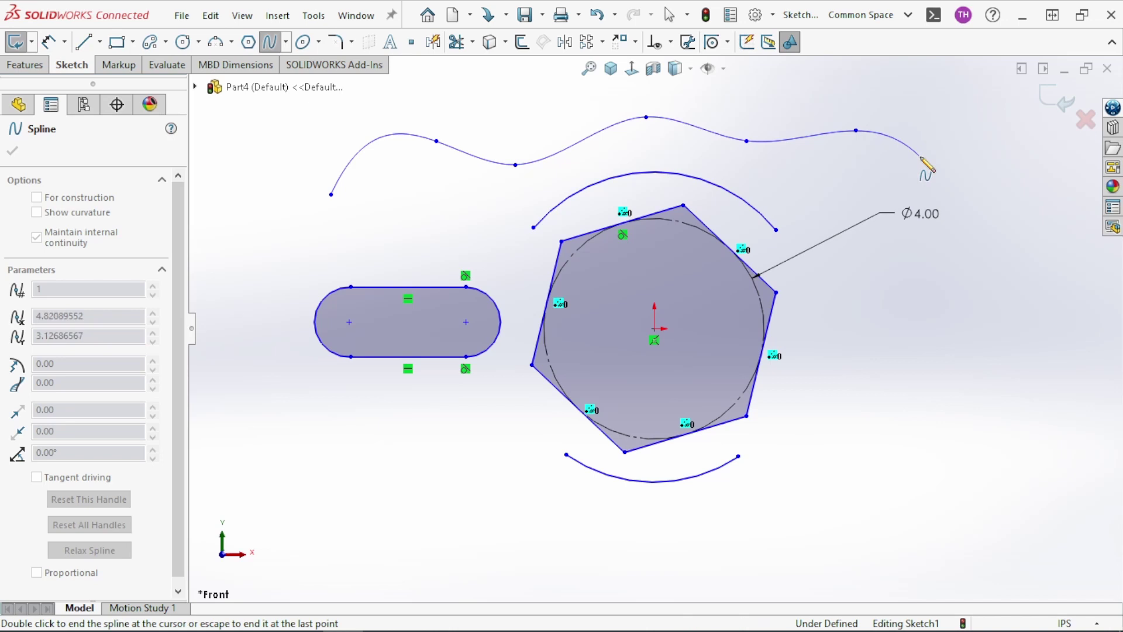
click(920, 157)
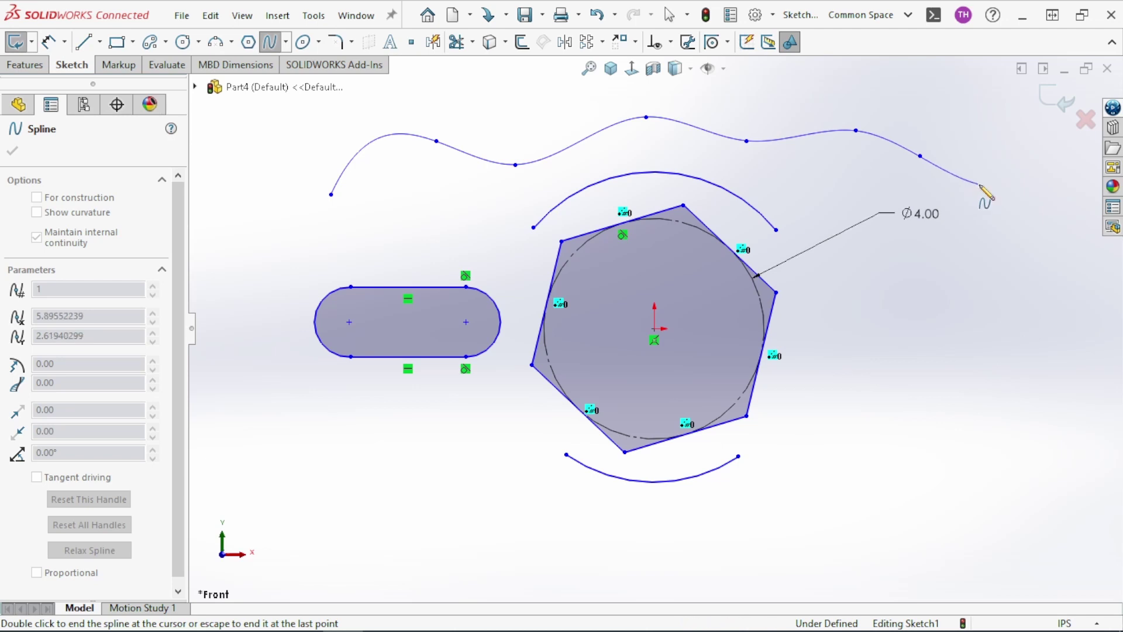
double_click(980, 185)
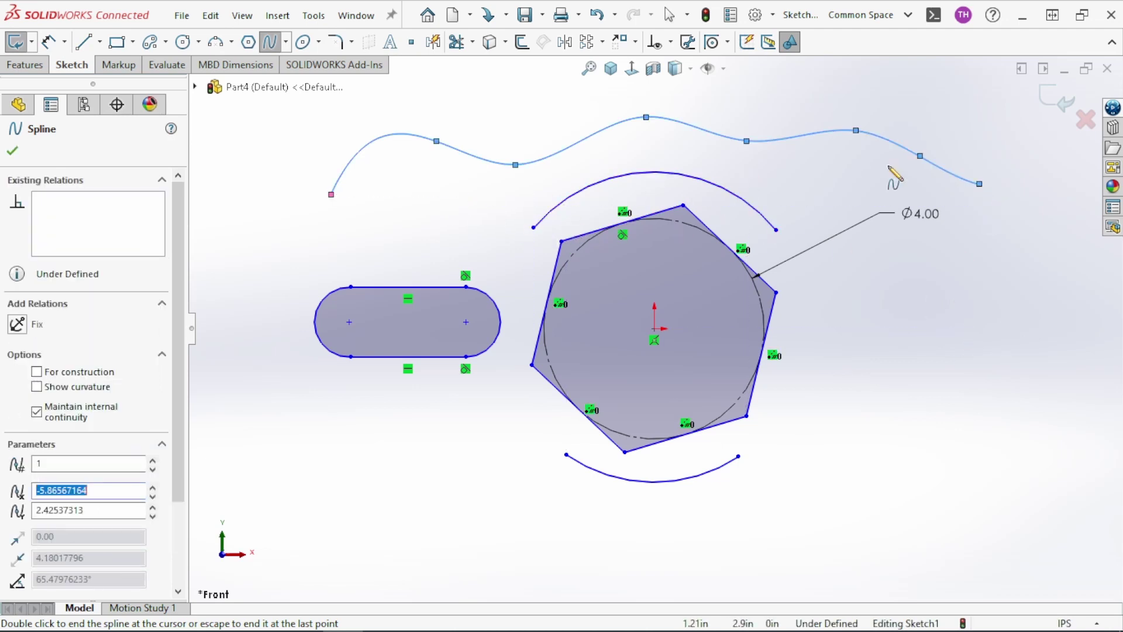
Sketch a five-point spline curving from the right of the hexagon down beneath the lower arc to the lower left
click(1010, 293)
click(936, 391)
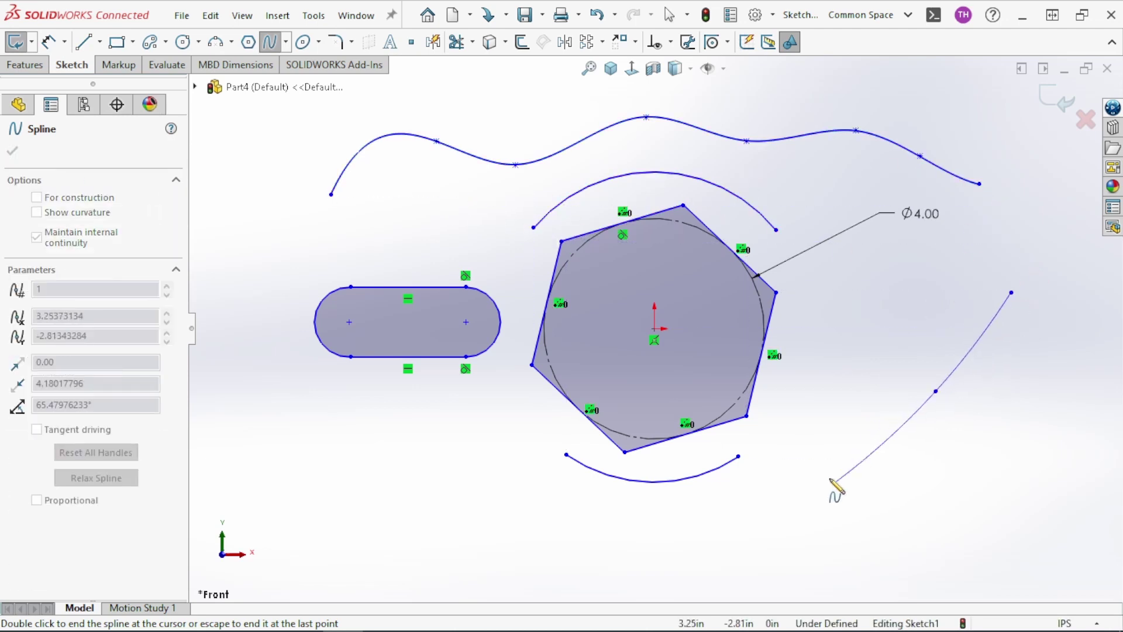
click(833, 483)
click(683, 504)
click(383, 491)
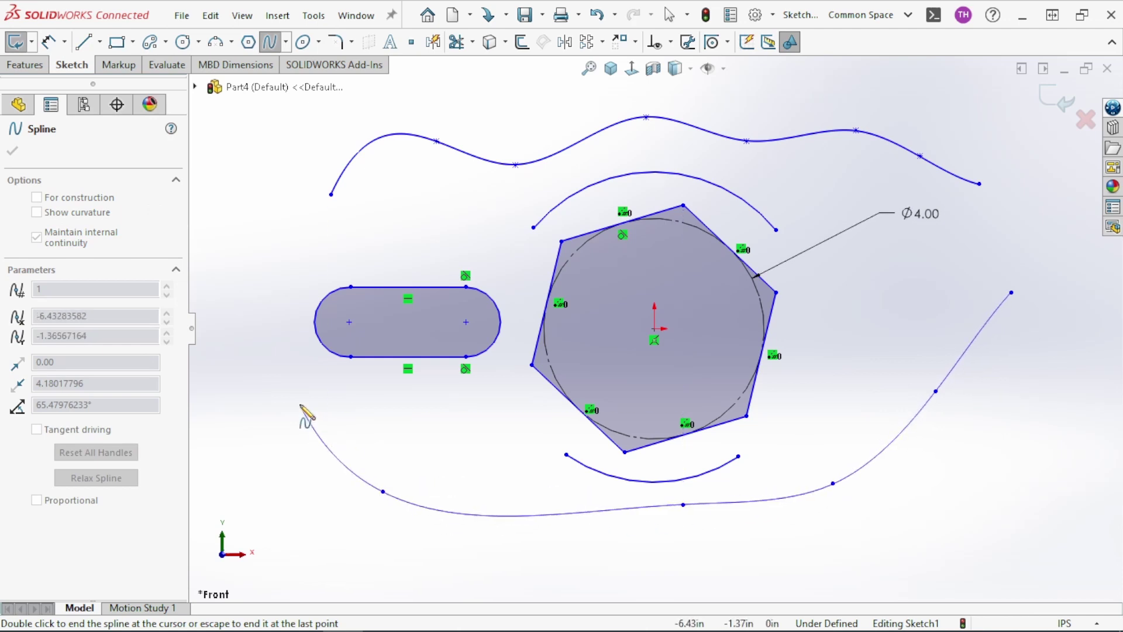
right_click(301, 406)
click(334, 416)
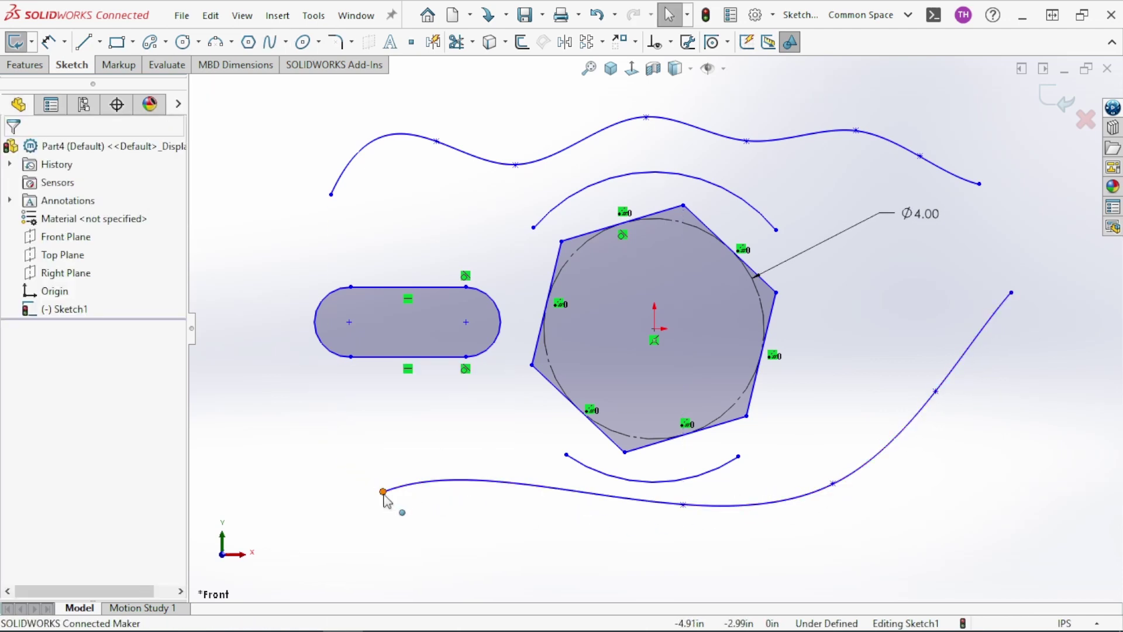
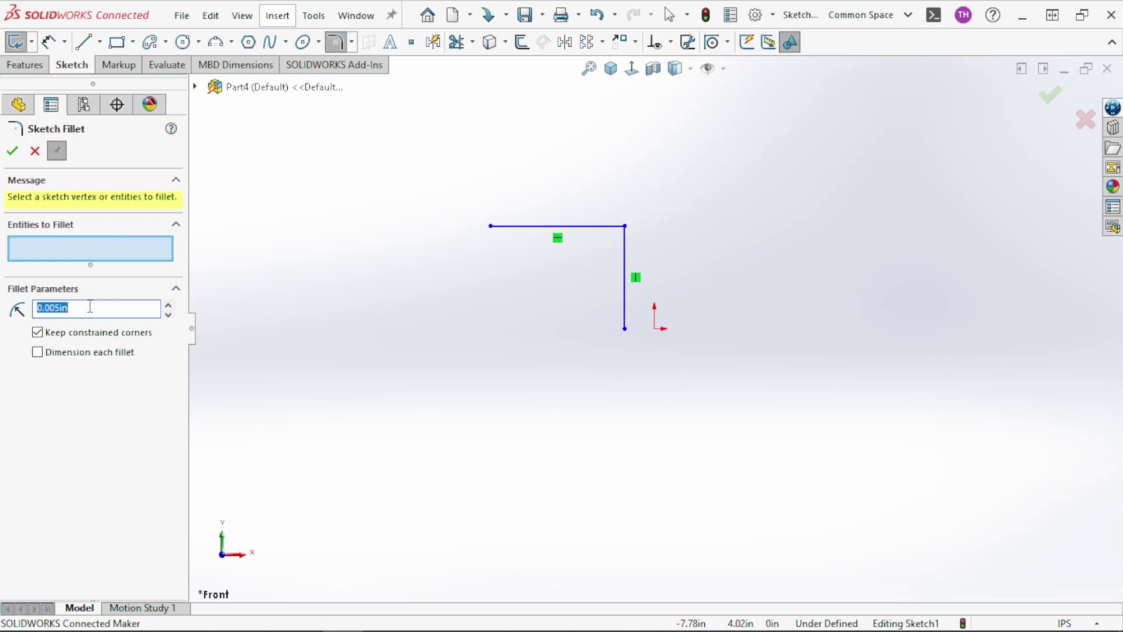
Fillet the corner between the horizontal and vertical lines with a 0.25 in radius
text(.25)
click(625, 227)
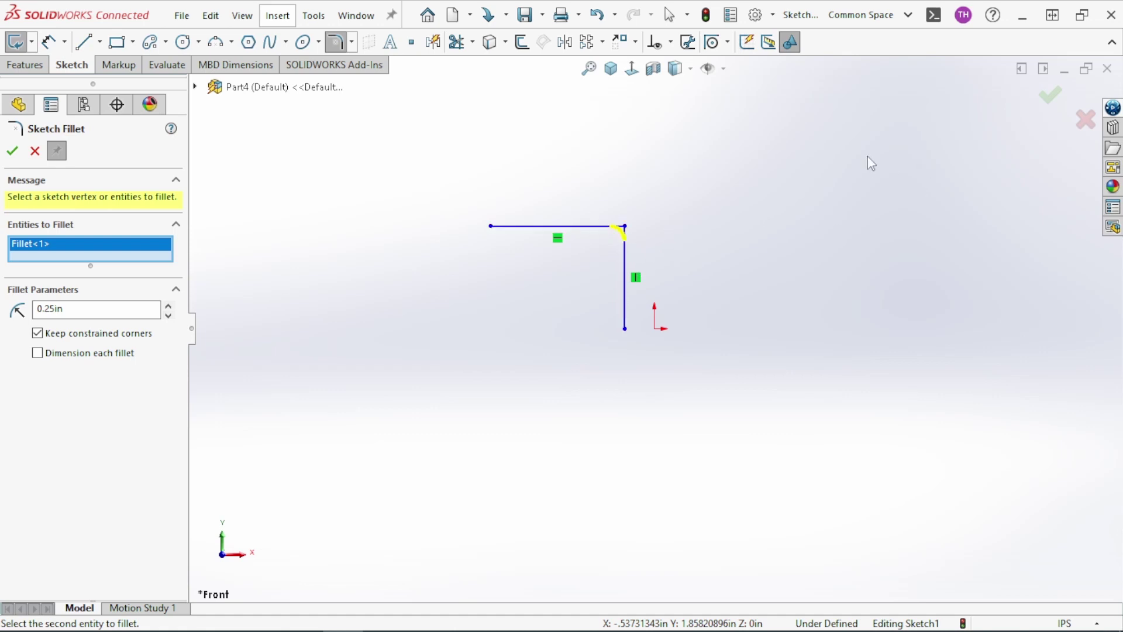
right_click(103, 260)
click(163, 256)
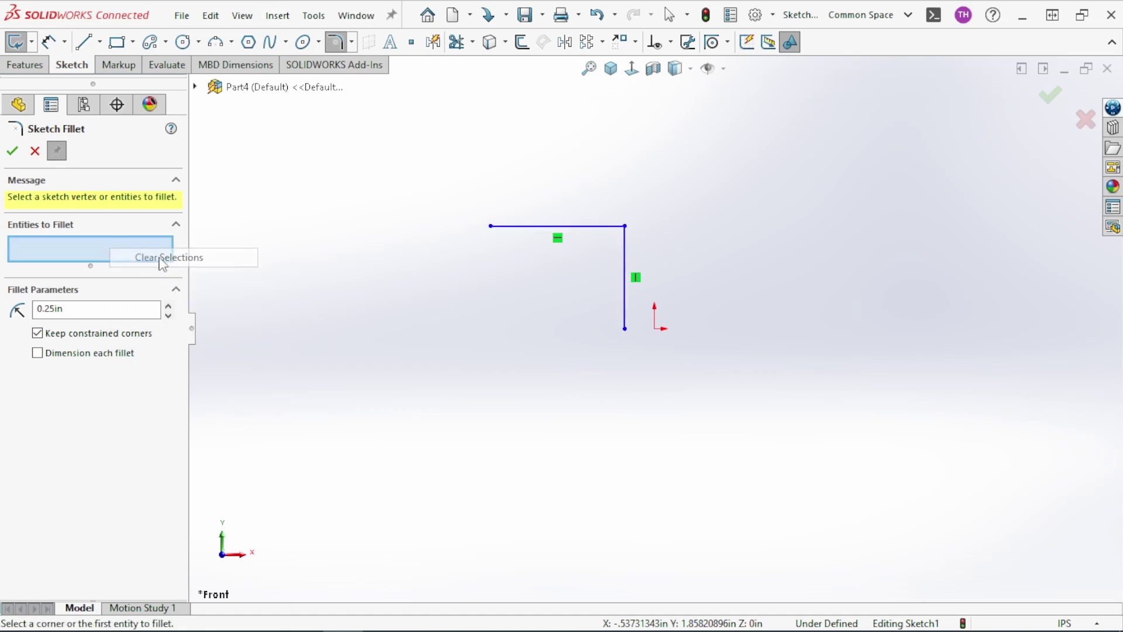
click(624, 258)
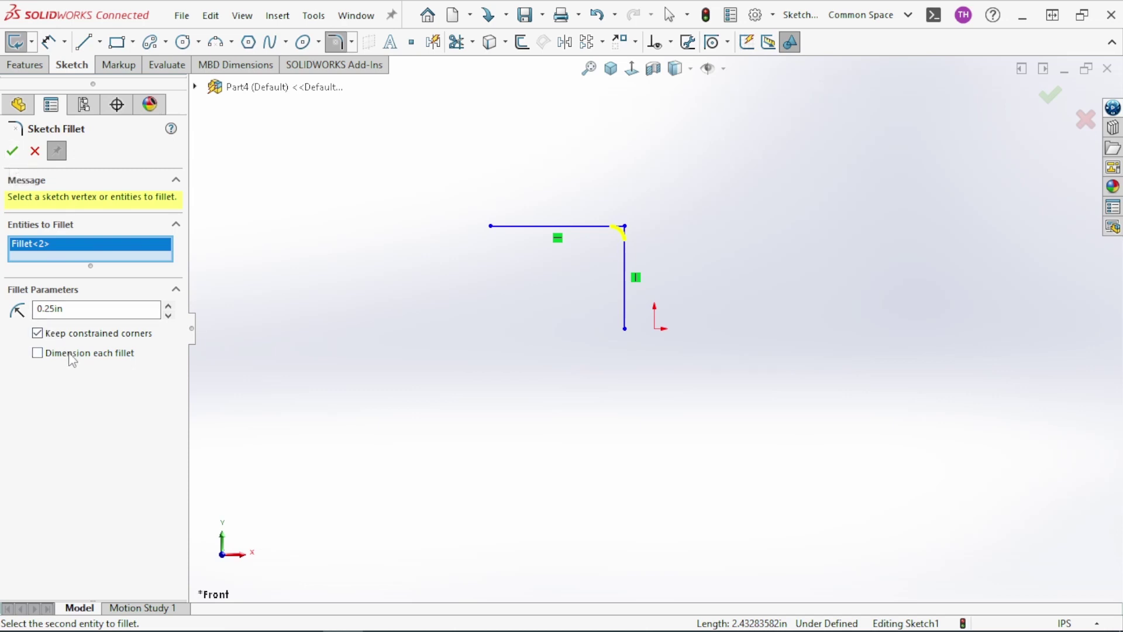
click(11, 152)
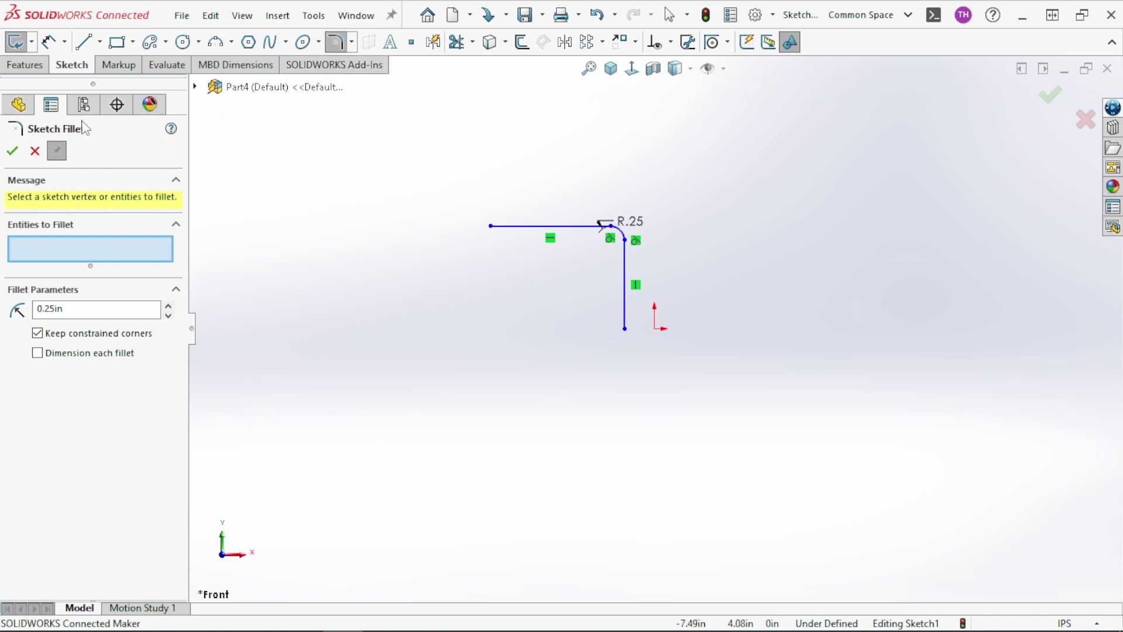
click(35, 152)
Chamfer the filleted corner between the two lines with an equal distance of 0.39370079 in, and move both chamfer dimensions away from the corner
scroll(607, 207, down, 5)
click(351, 41)
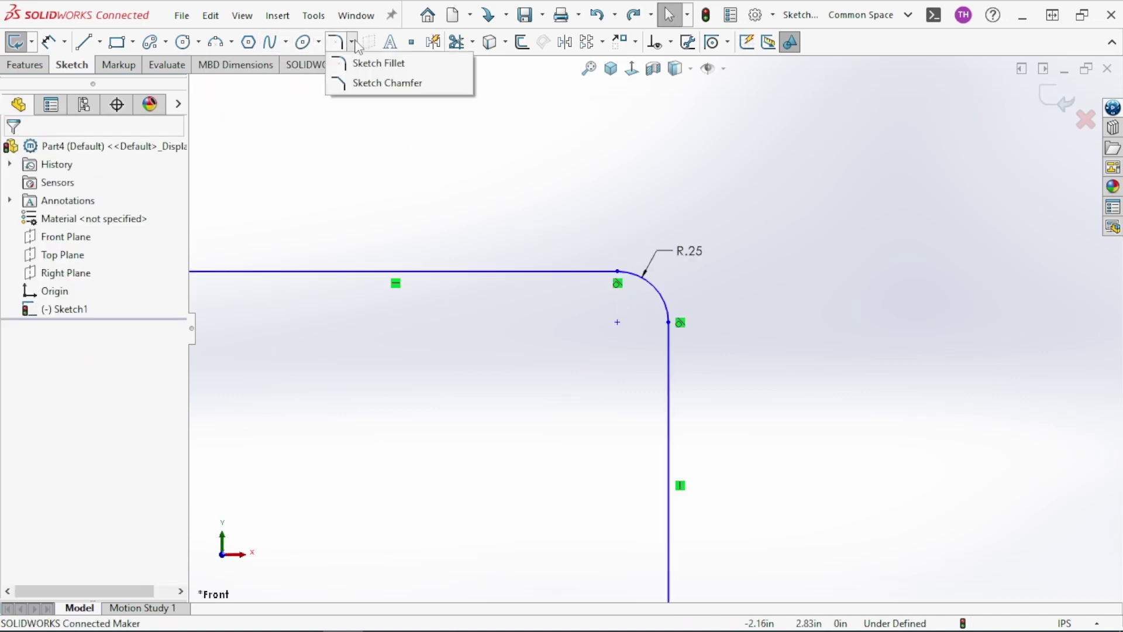
click(380, 83)
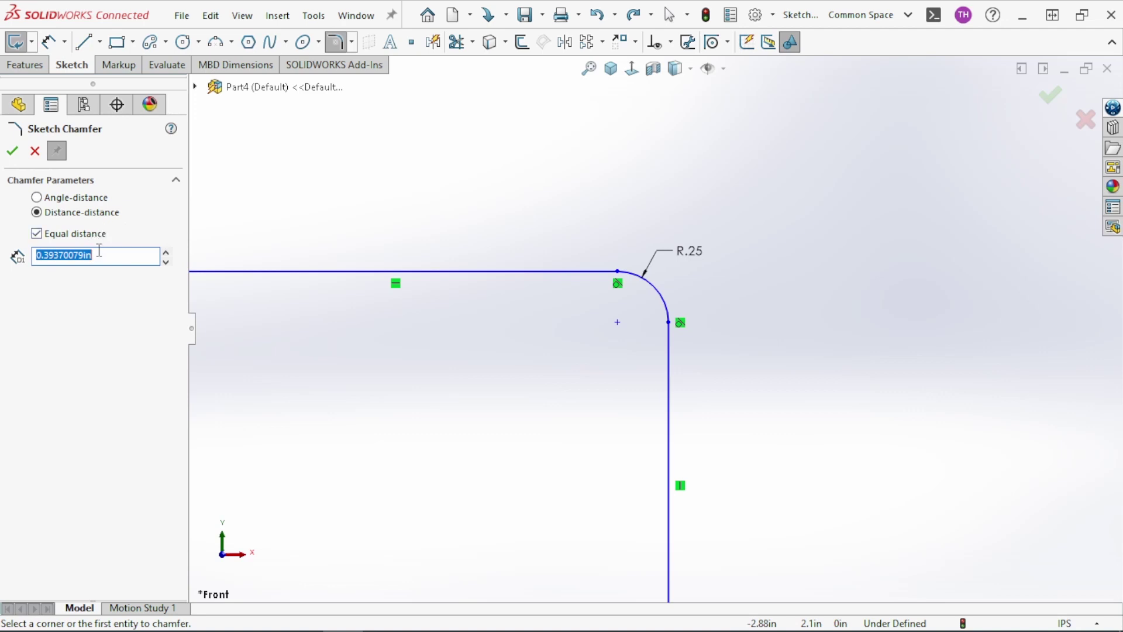
click(576, 271)
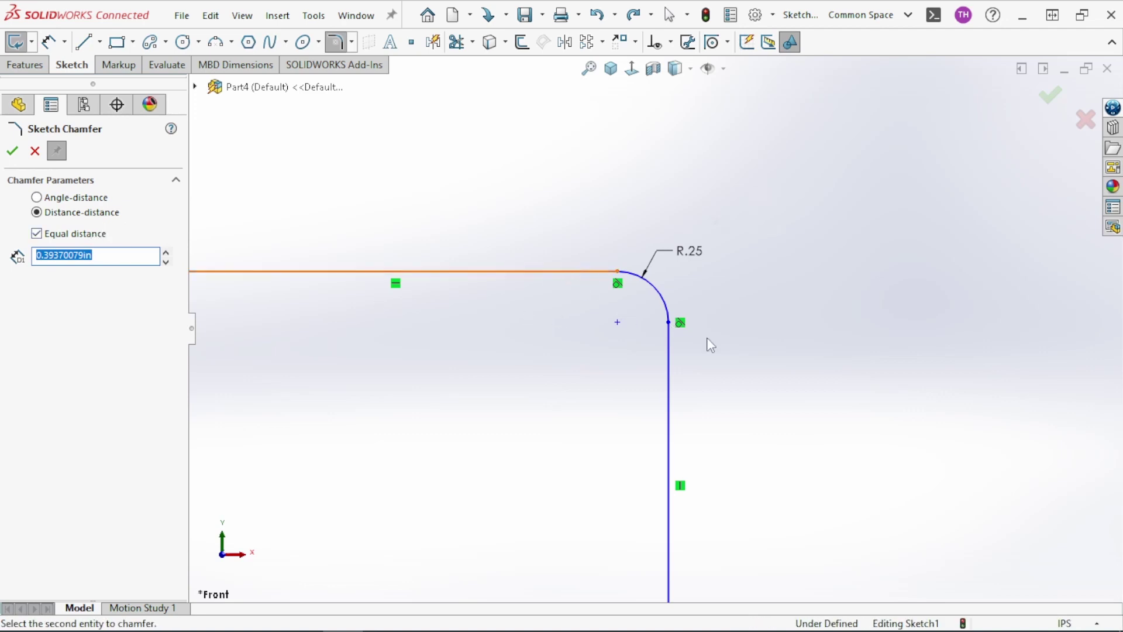
click(668, 361)
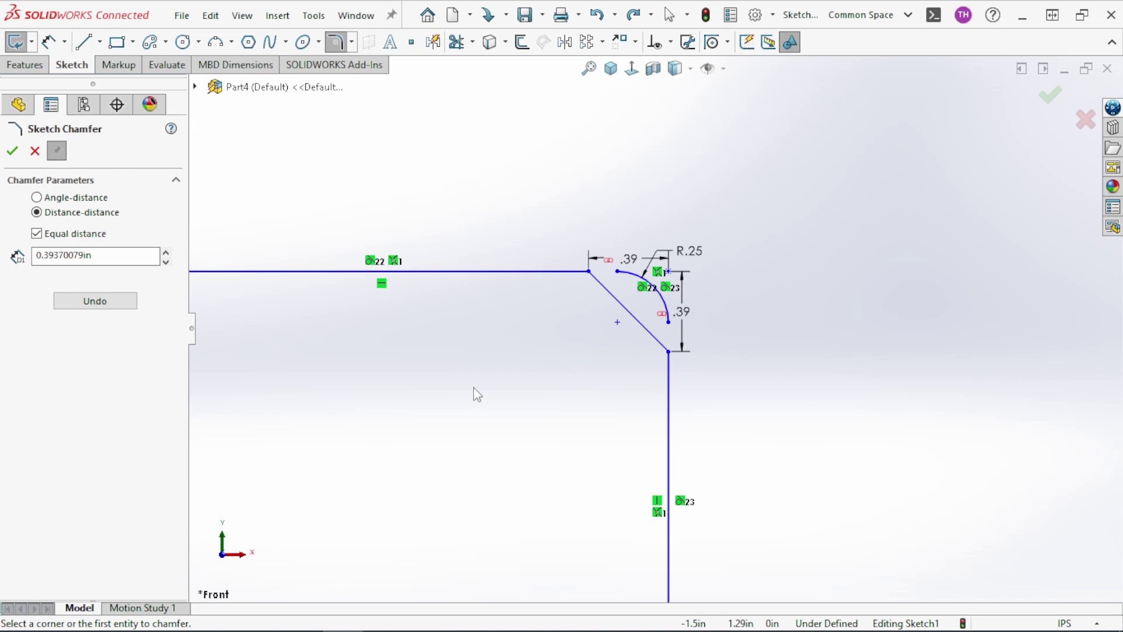
drag(629, 258, 598, 170)
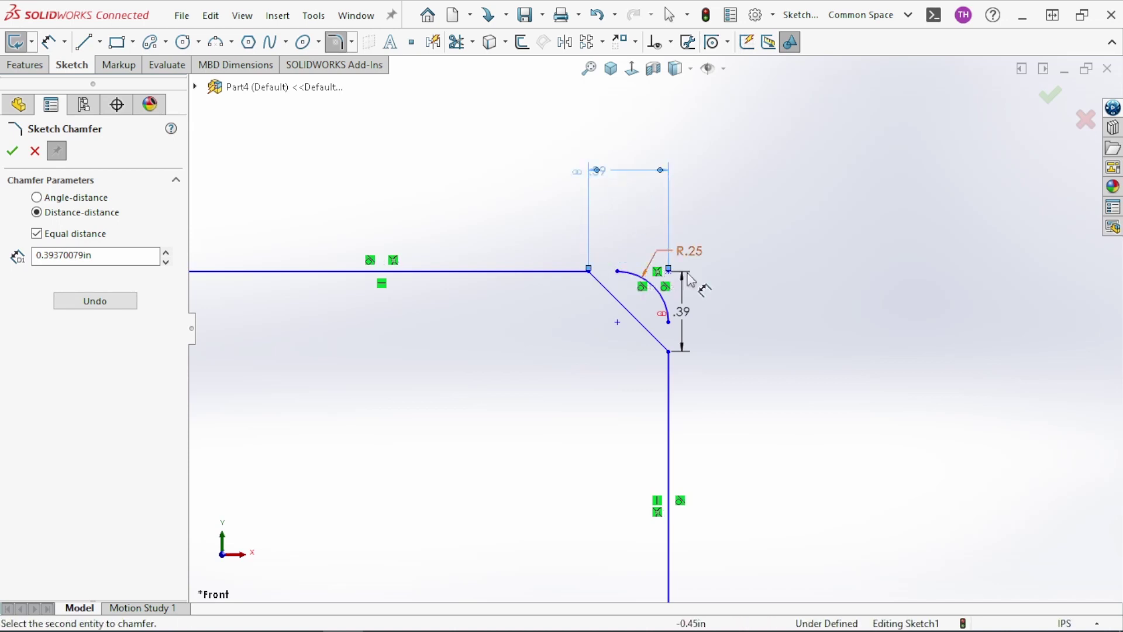
drag(688, 318, 794, 304)
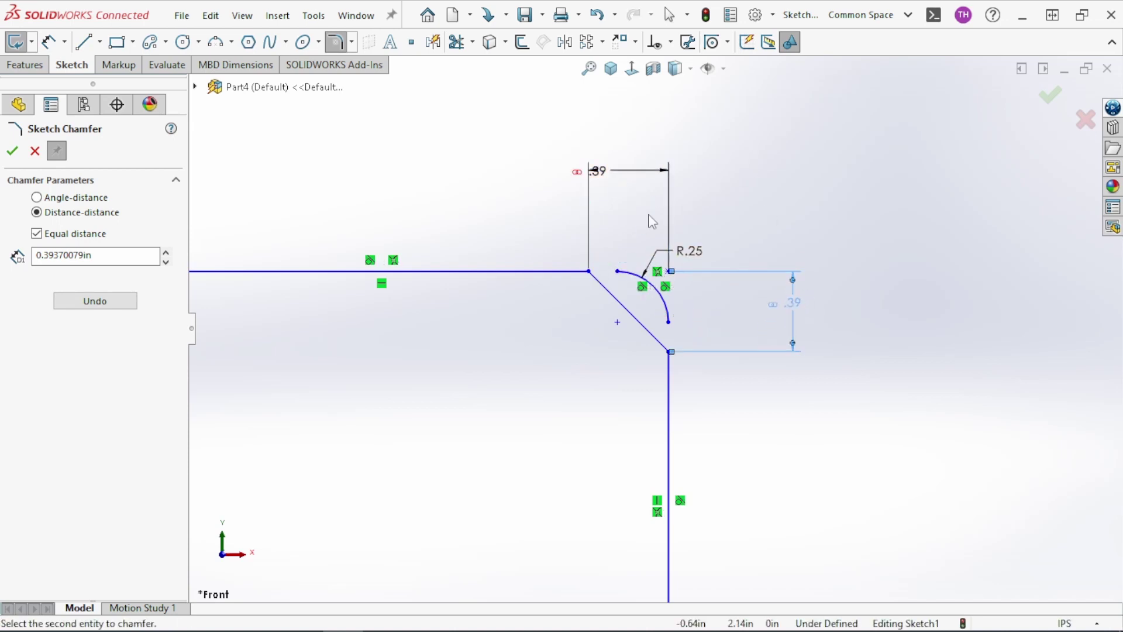
Replace the equal-distance chamfer between the two lines with an angle-distance chamfer of 0.39370079 in at 20 degrees
key(Escape)
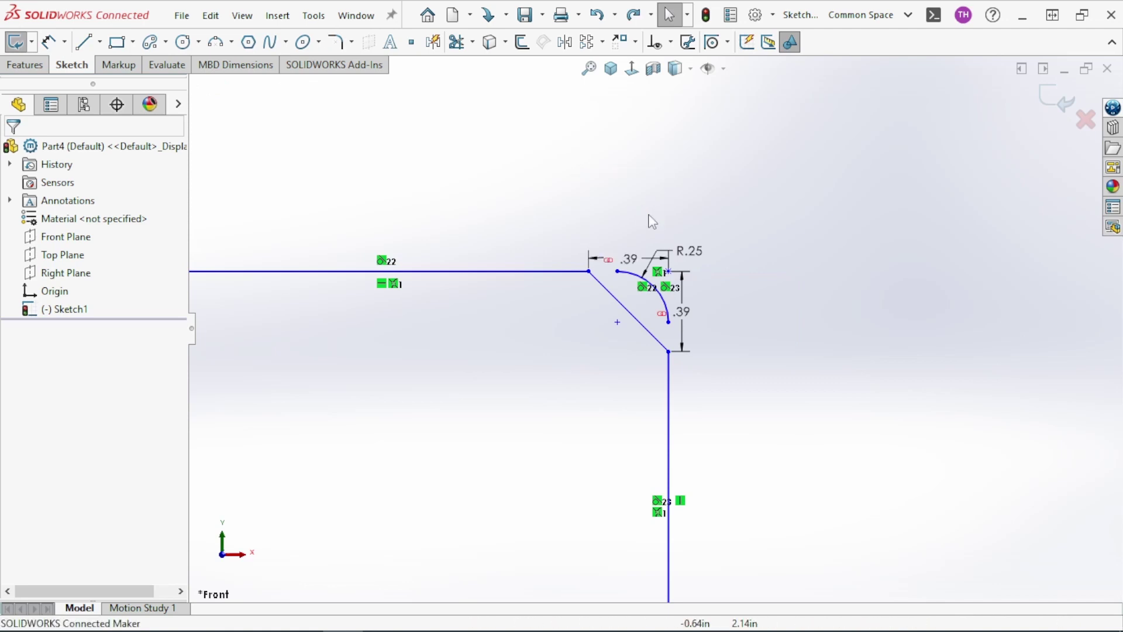
key(ctrl+z)
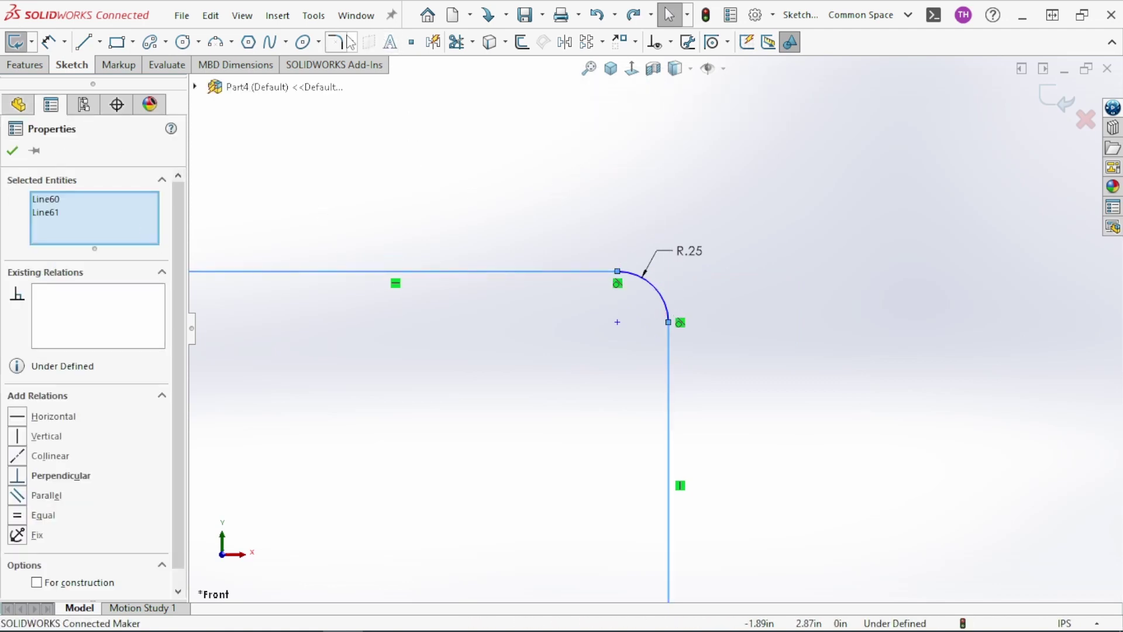
click(349, 41)
click(383, 88)
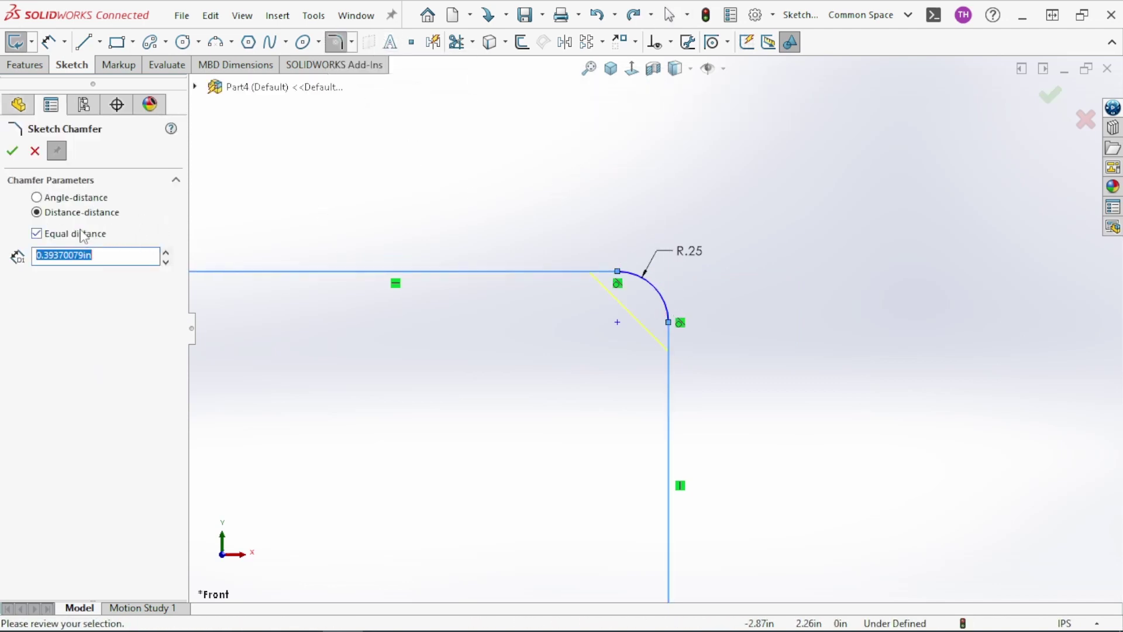
click(92, 240)
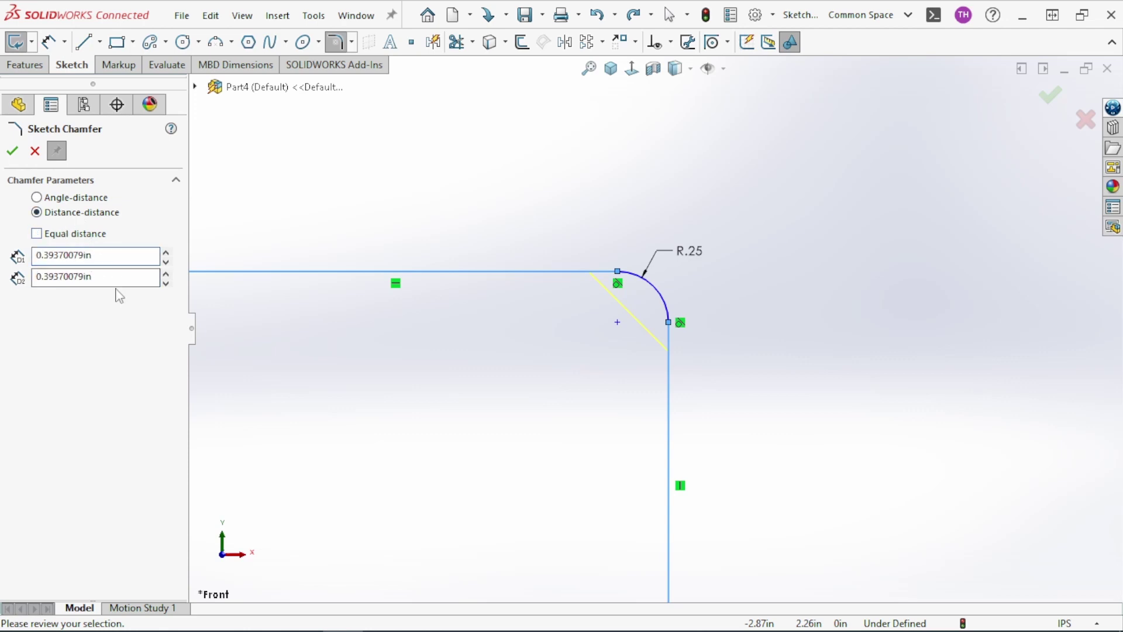
click(117, 262)
click(116, 261)
click(89, 197)
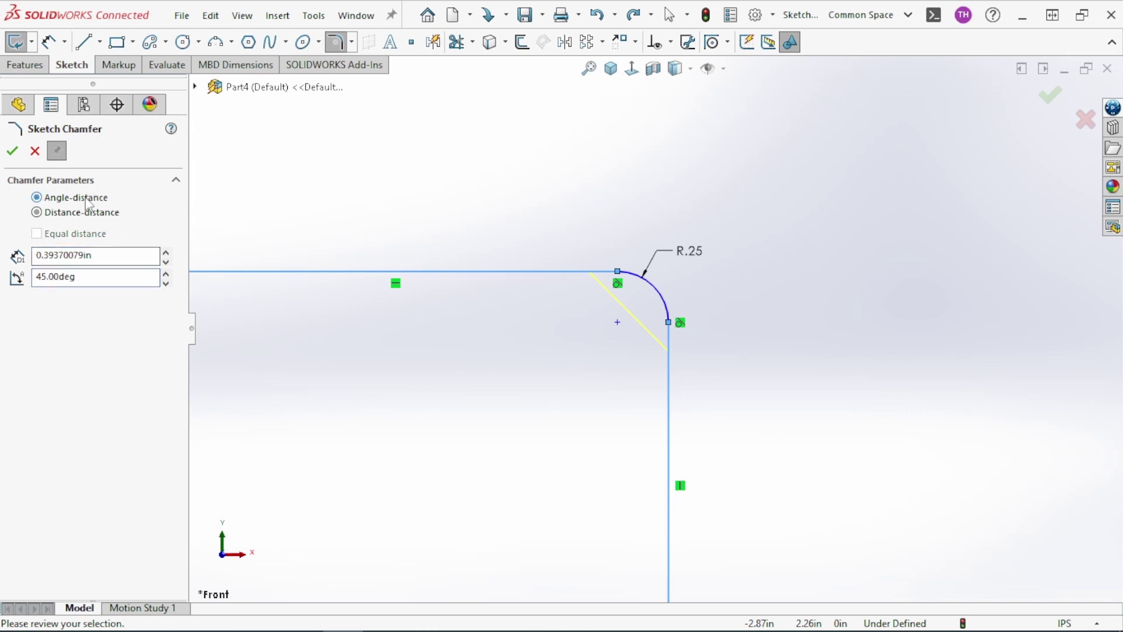
double_click(111, 277)
text(20)
click(538, 273)
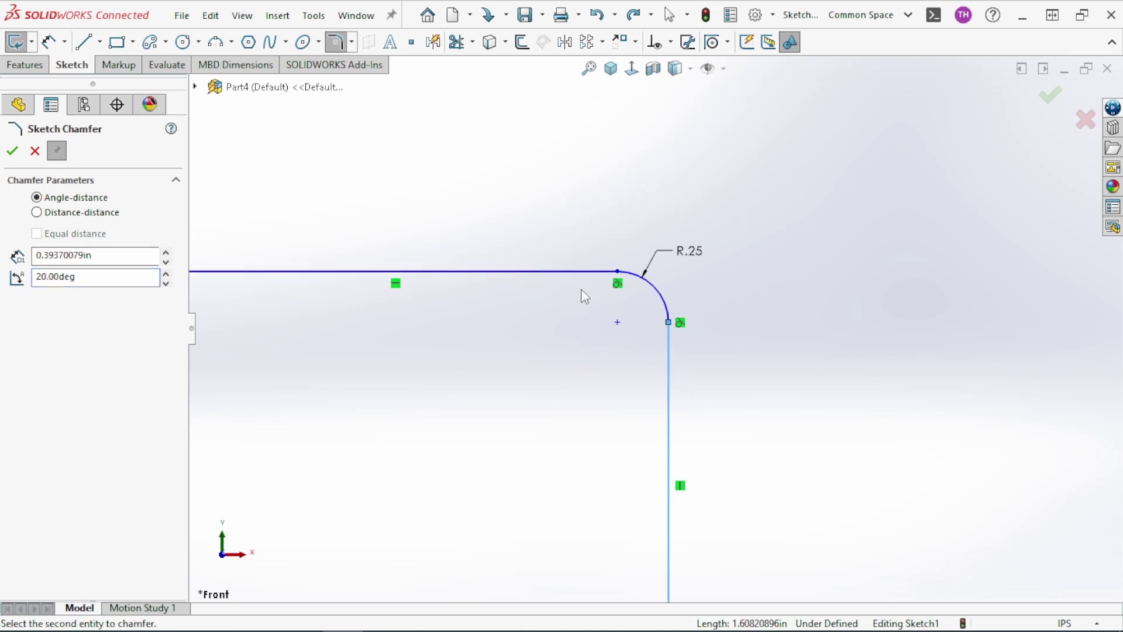
click(669, 340)
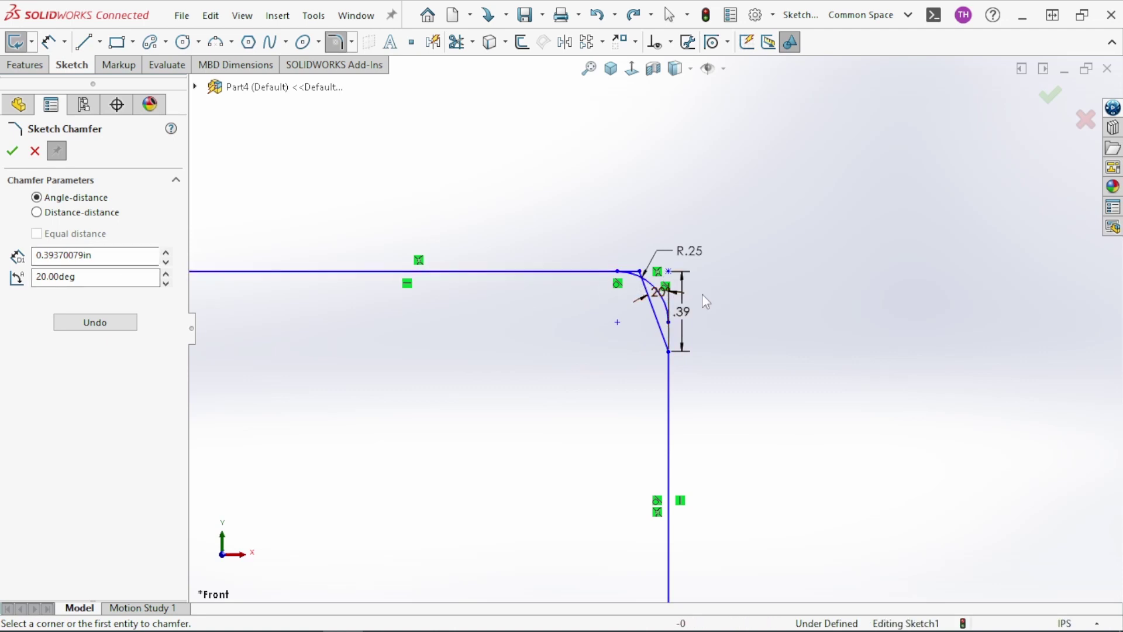
Move the chamfer's distance and angle dimensions away from the corner and finish the chamfer
drag(702, 326, 786, 310)
drag(660, 291, 658, 157)
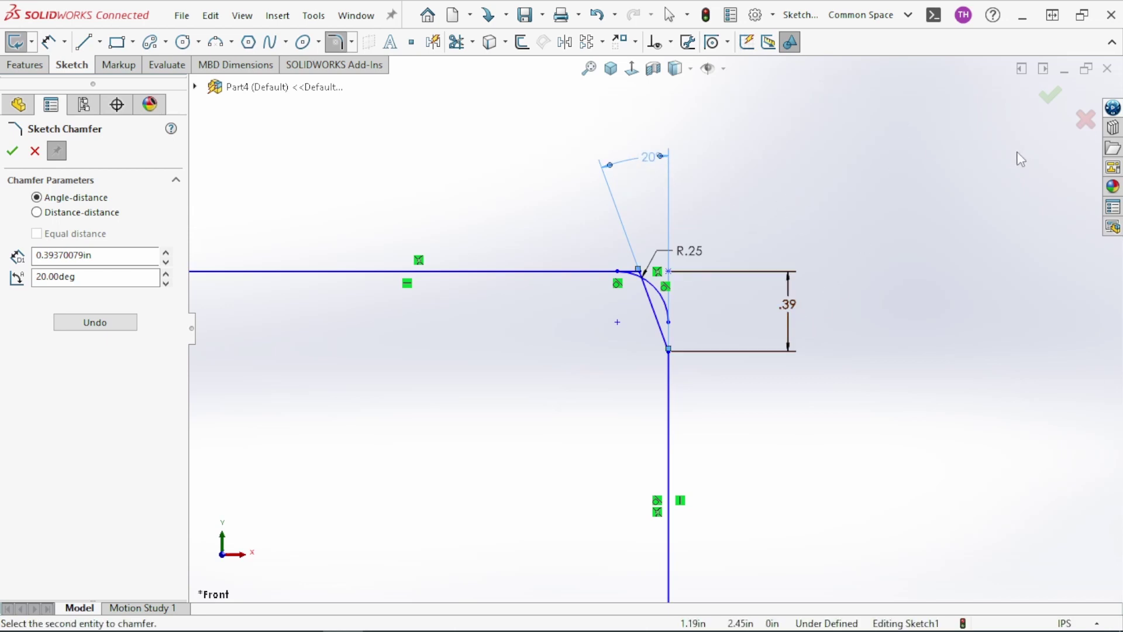
click(1050, 95)
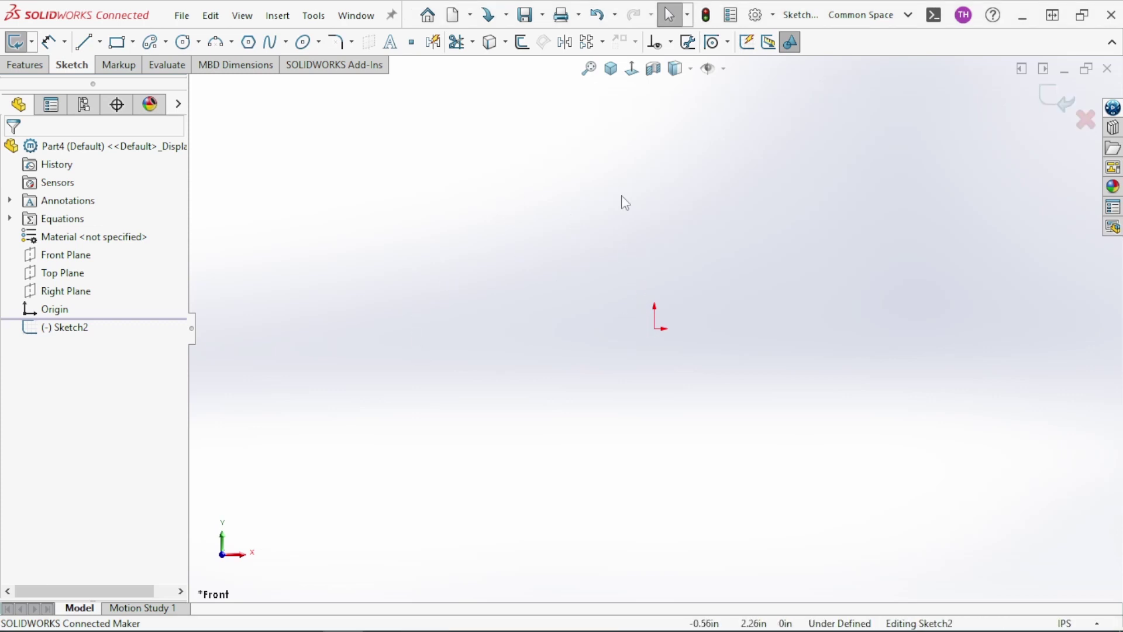
Sketch a horizontal line about 3.72 in long starting at the origin and extending to the right
key(l)
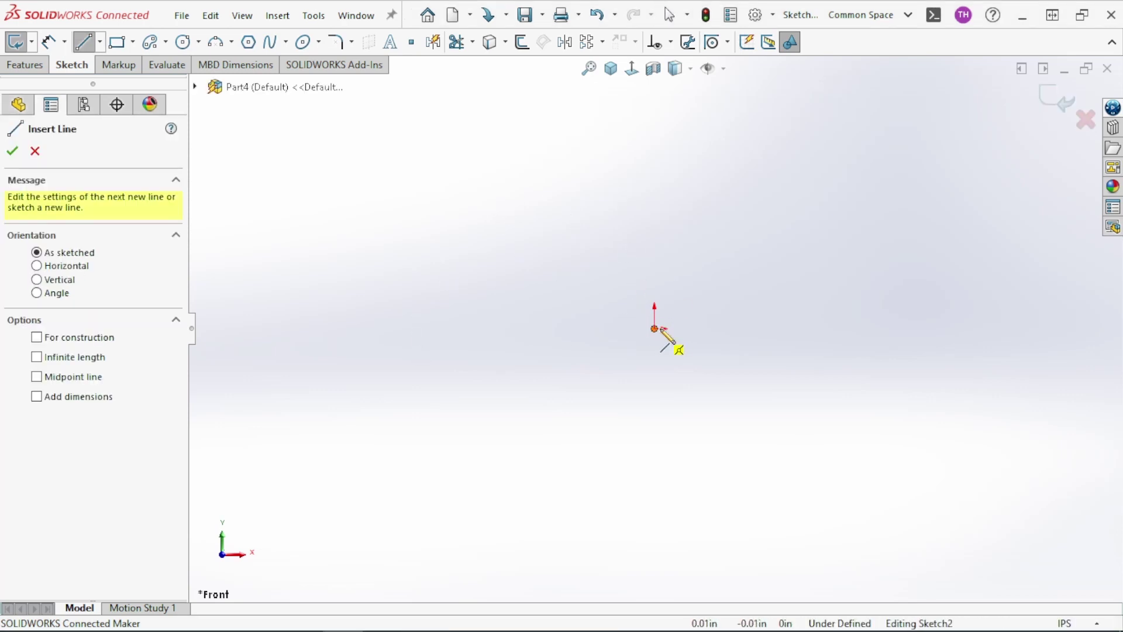
click(655, 328)
click(874, 329)
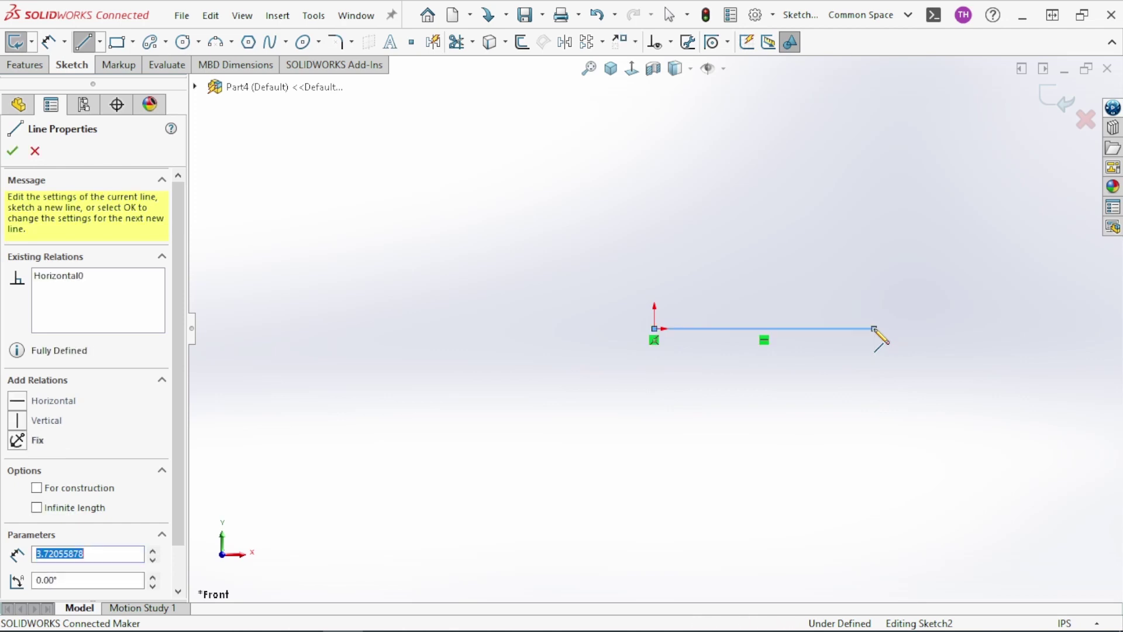
right_click(818, 183)
click(843, 190)
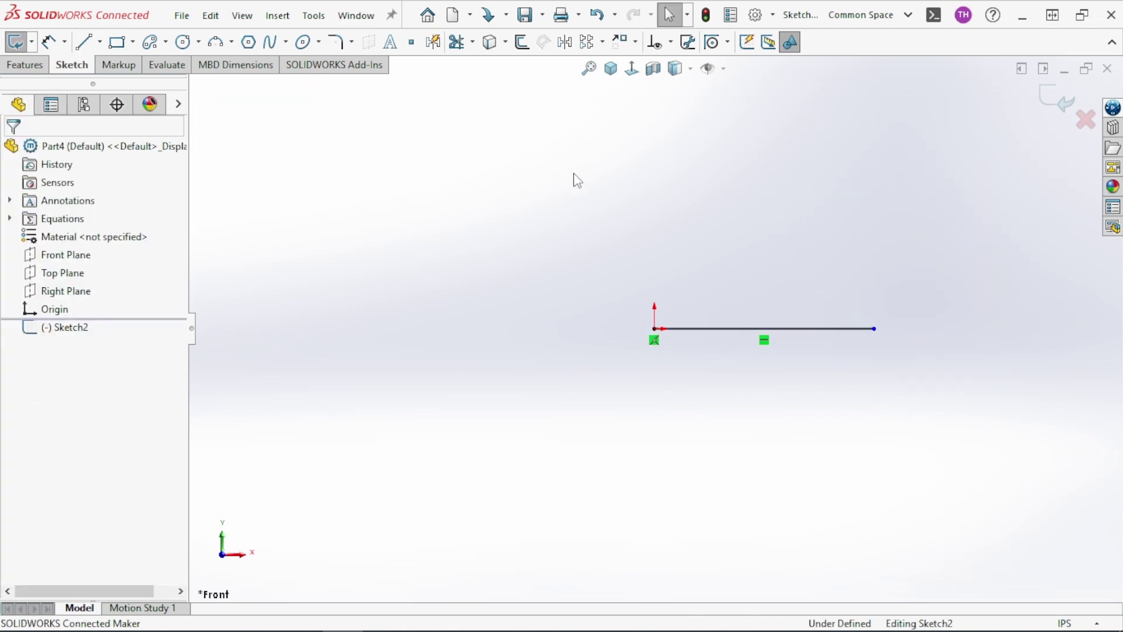
Add sketch text reading "Test" along the horizontal line, trying left and right alignment before settling on centred
click(390, 42)
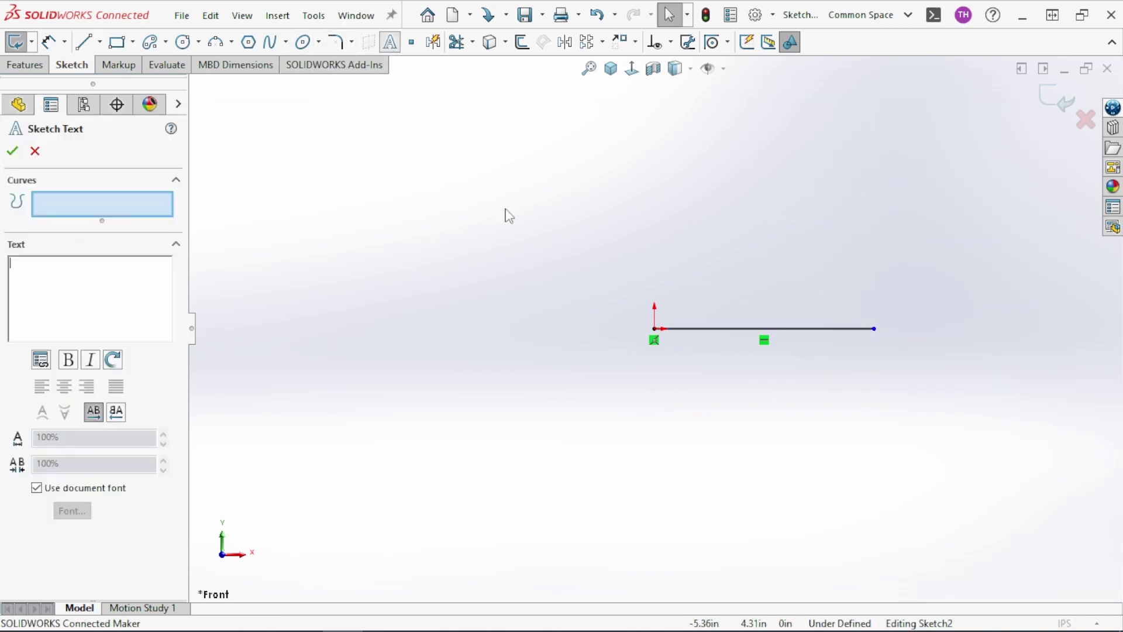
click(699, 329)
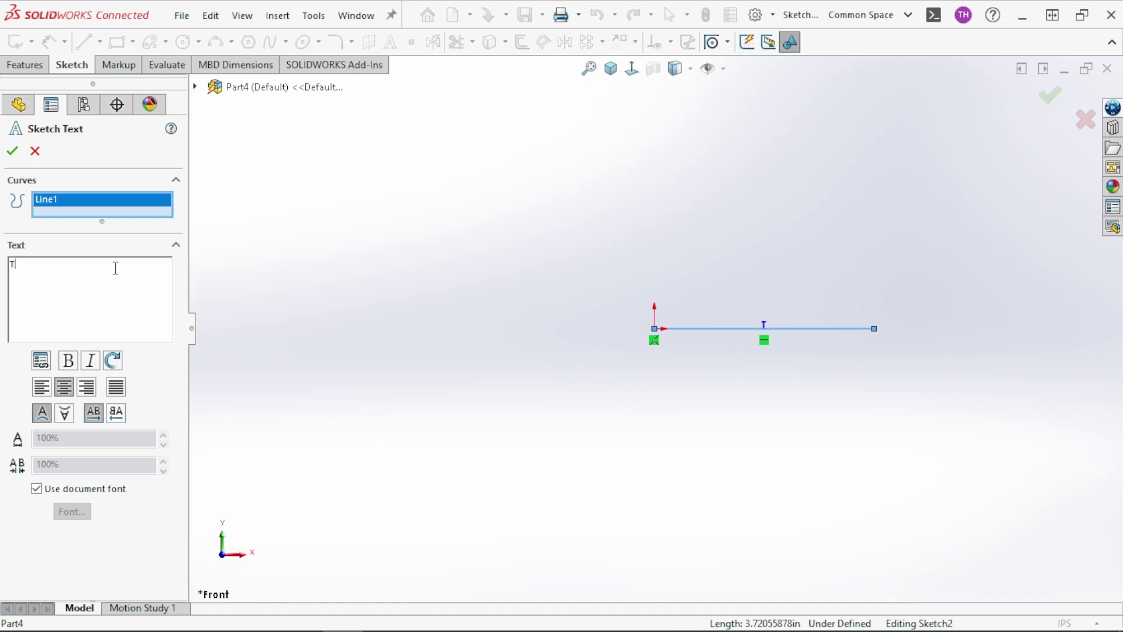
click(41, 386)
click(64, 386)
click(86, 386)
click(65, 386)
Try the text flipped vertically and horizontally on the line, and restore its normal orientation
click(65, 413)
click(117, 414)
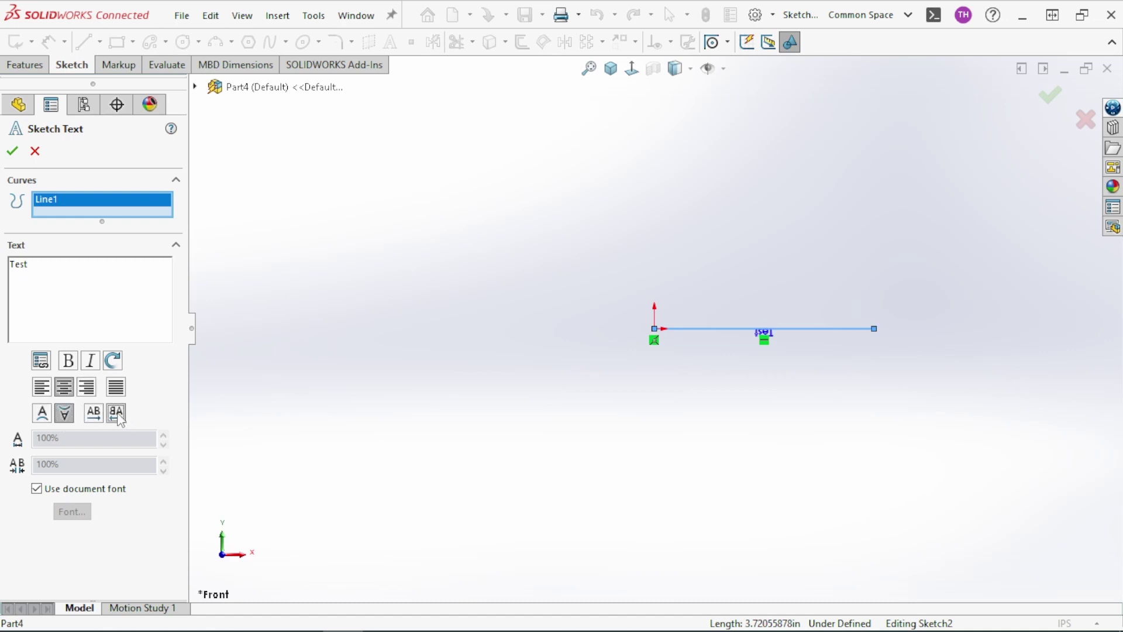
click(93, 413)
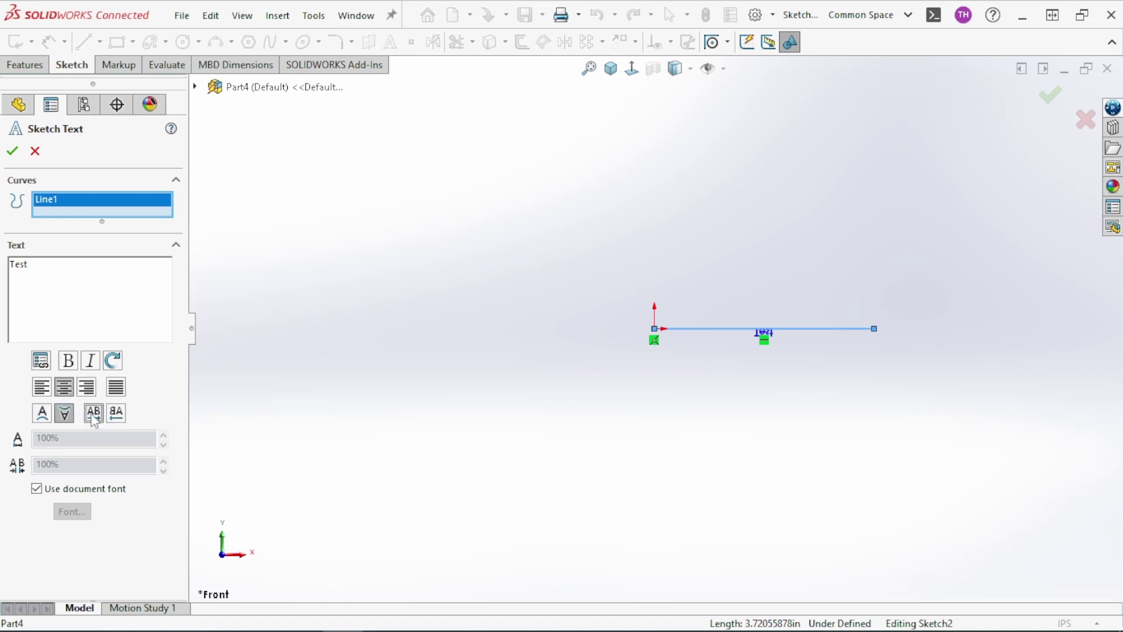
click(44, 417)
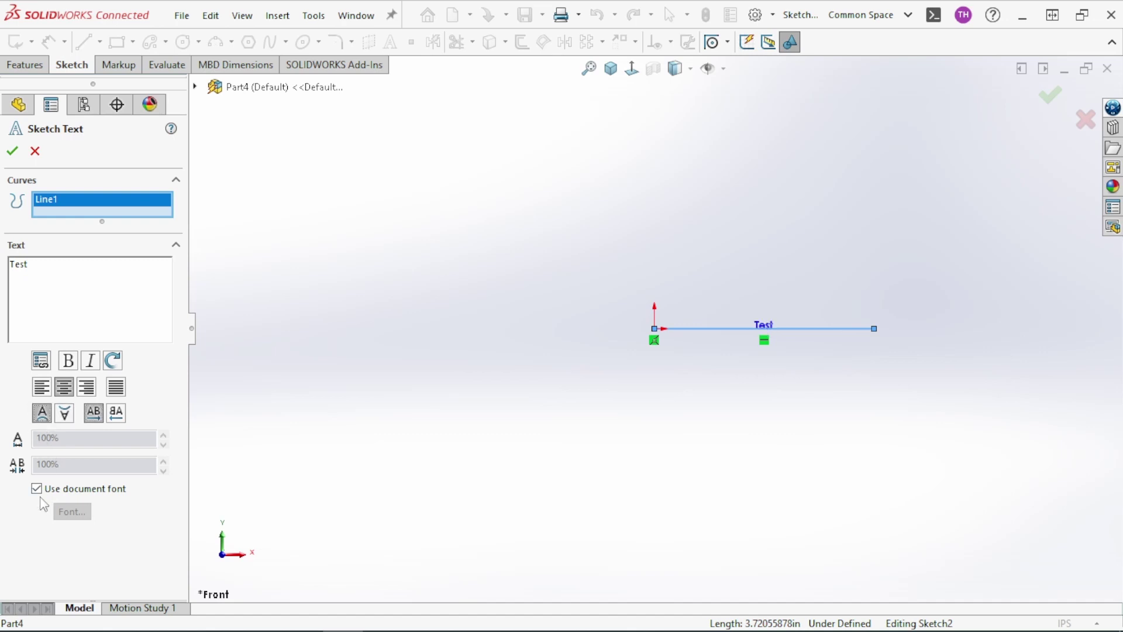
Override the document font of the text with Century Schoolbook, Bold, 18 points, and accept the sketch text
click(62, 494)
click(72, 512)
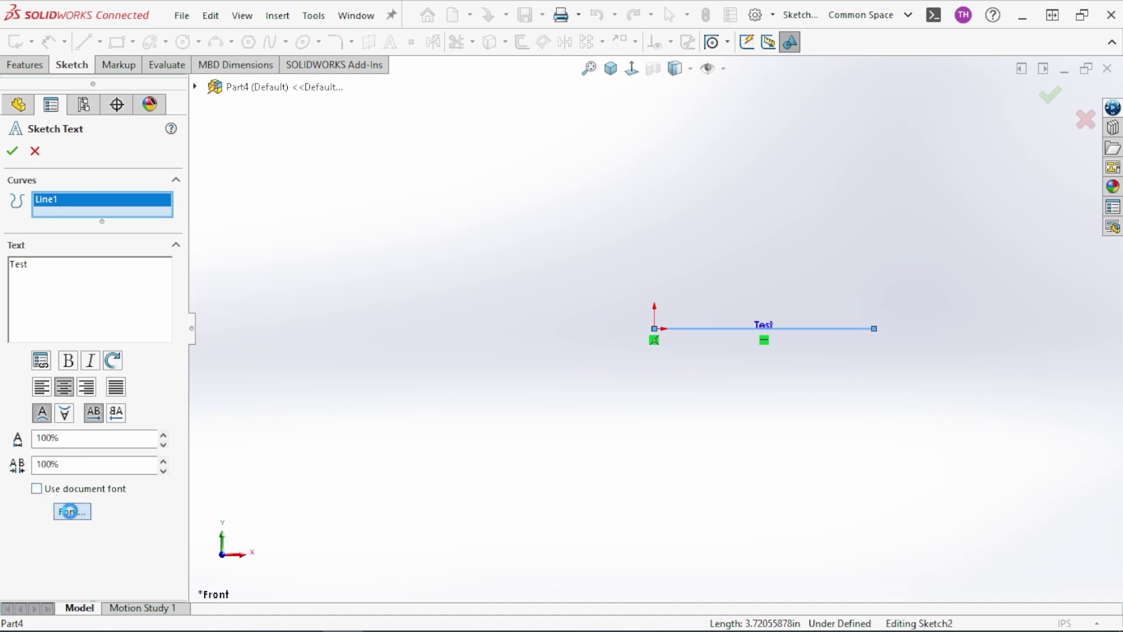
click(413, 285)
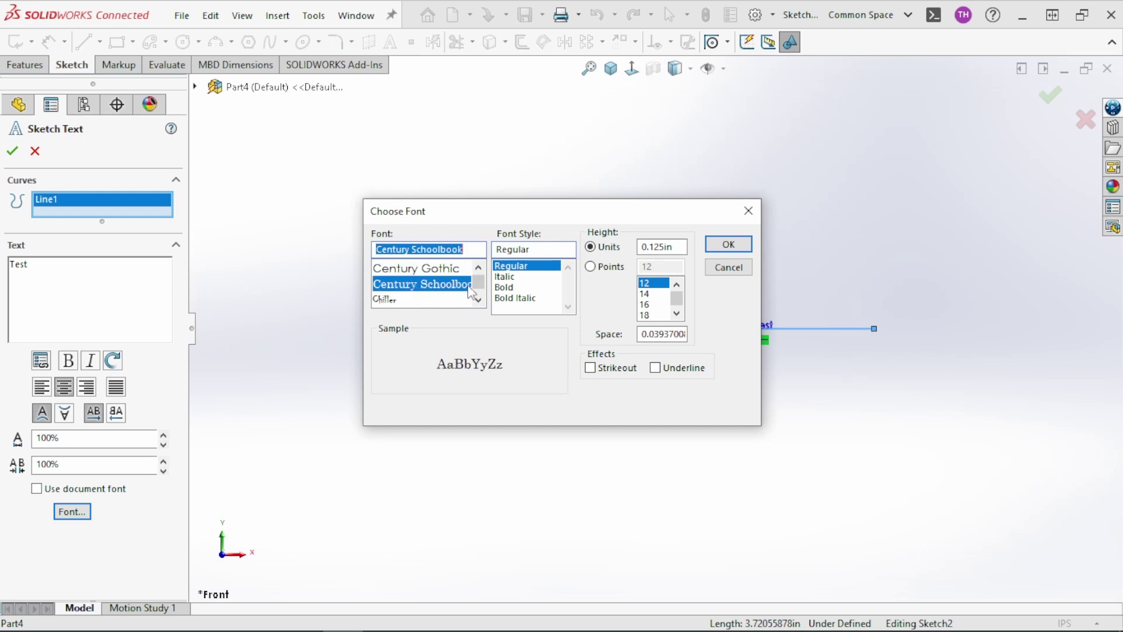
click(504, 287)
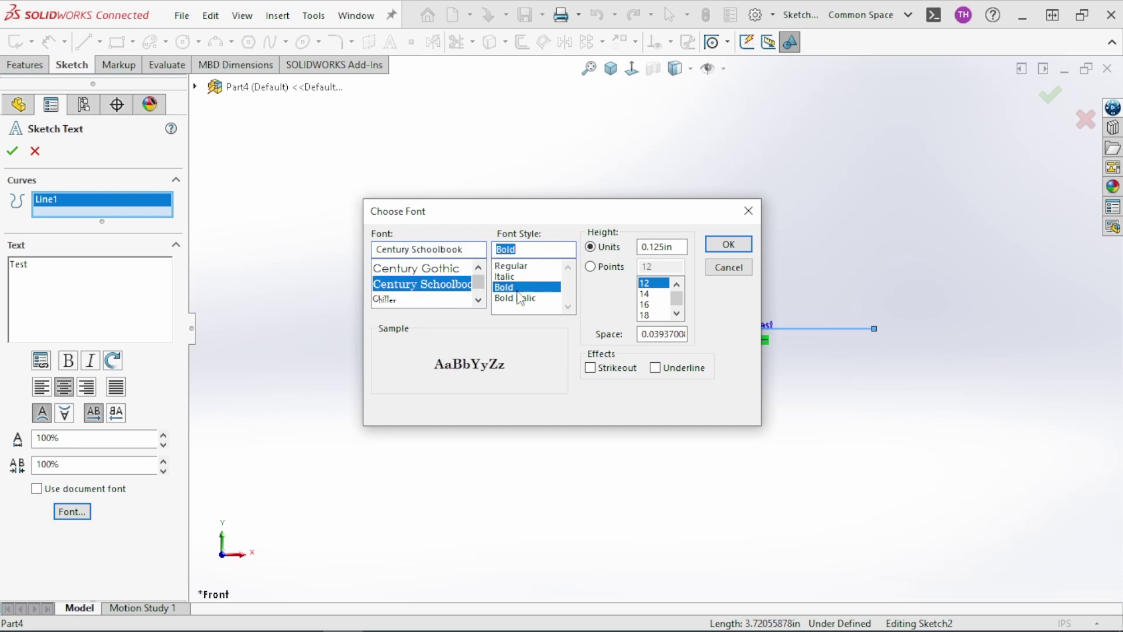
click(609, 268)
click(652, 315)
click(729, 245)
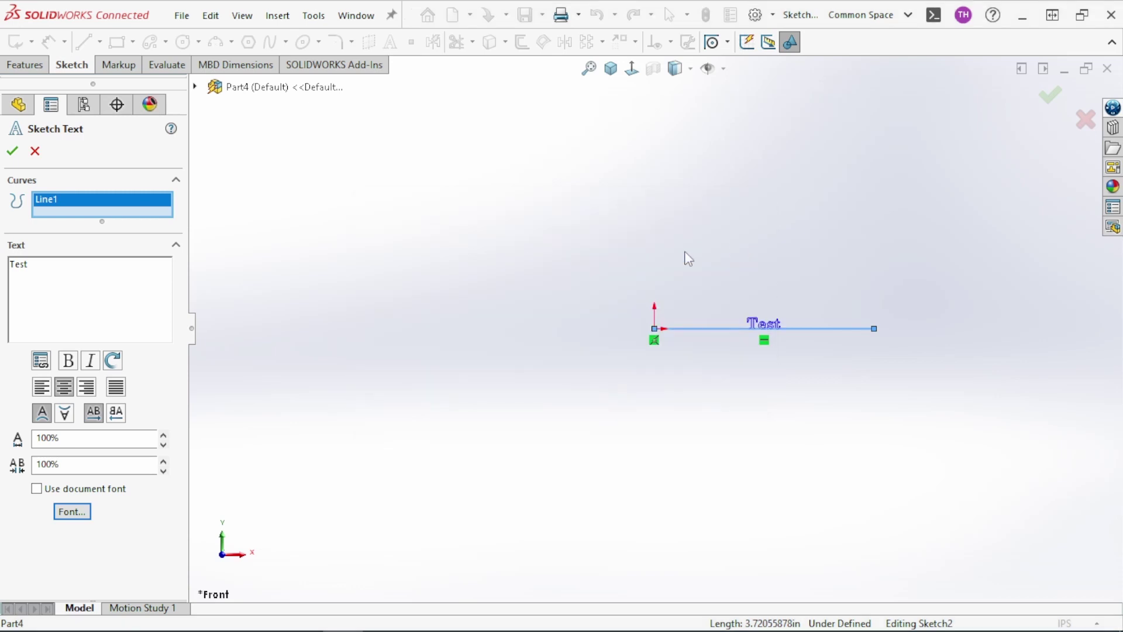
click(1051, 95)
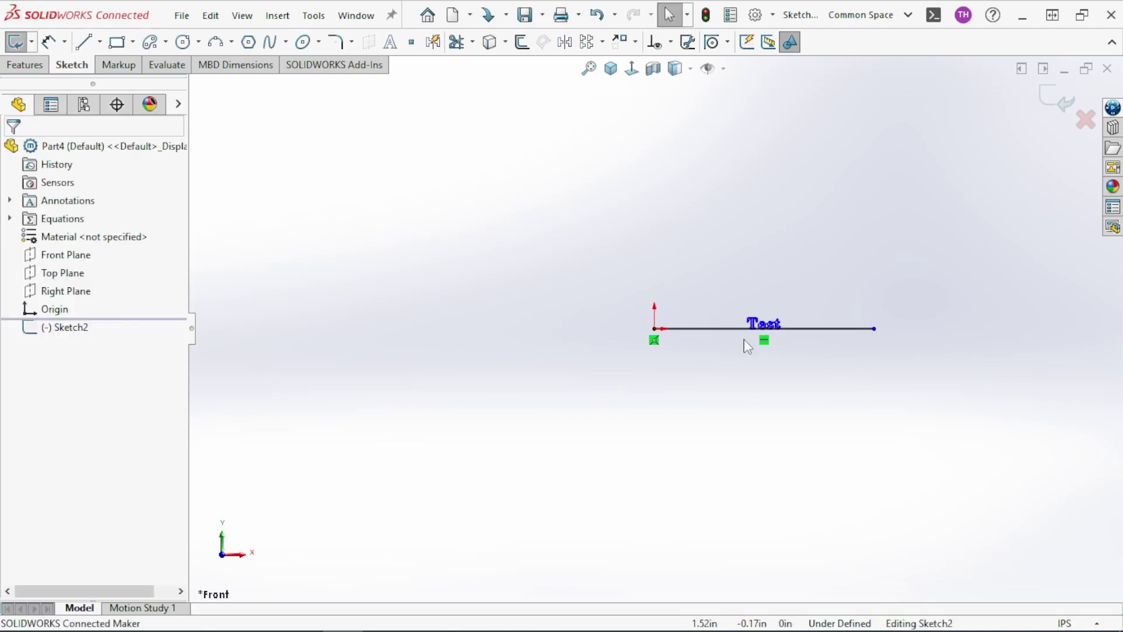
Delete the sketch text and convert the horizontal line to construction geometry
click(760, 323)
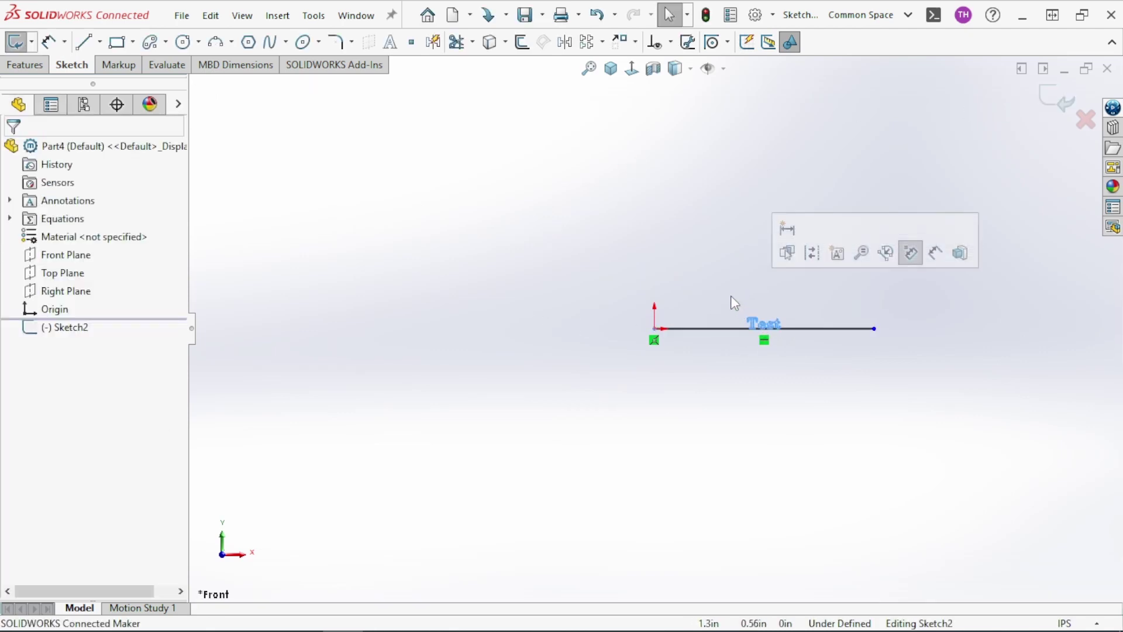
key(Delete)
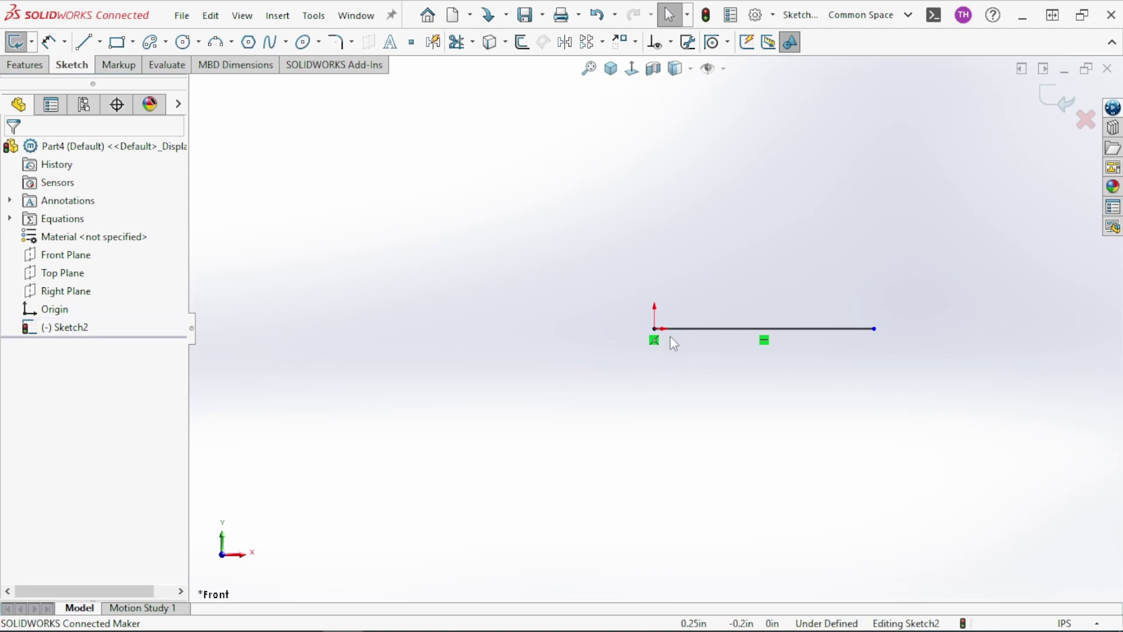
click(672, 329)
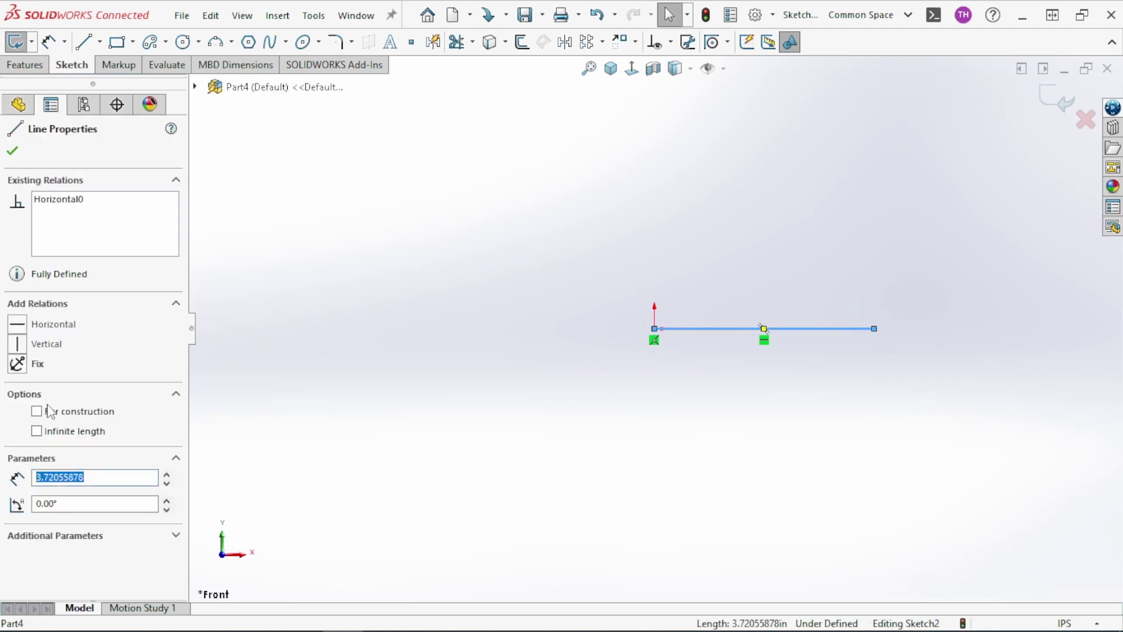
click(60, 416)
click(526, 293)
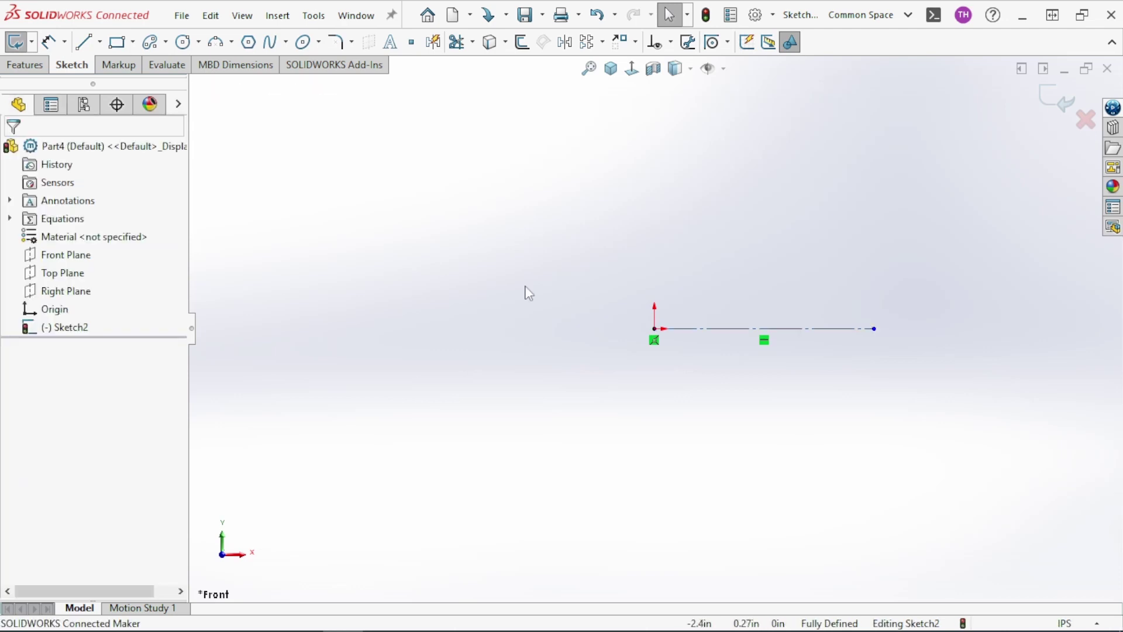
Turn on dynamic mirroring about the horizontal construction line
click(700, 328)
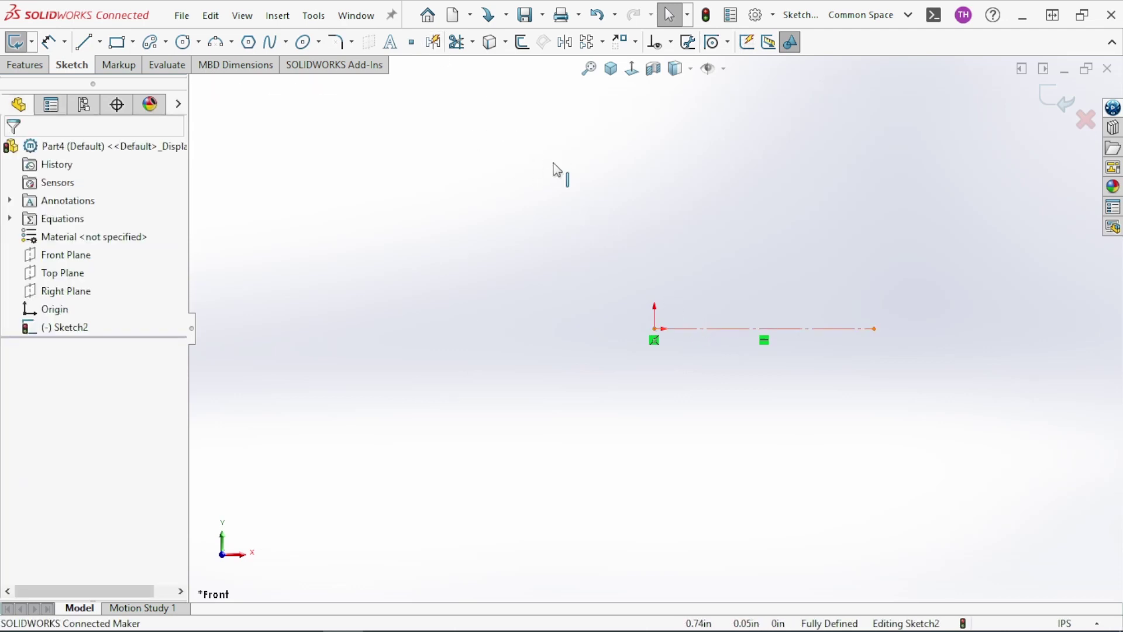
click(431, 43)
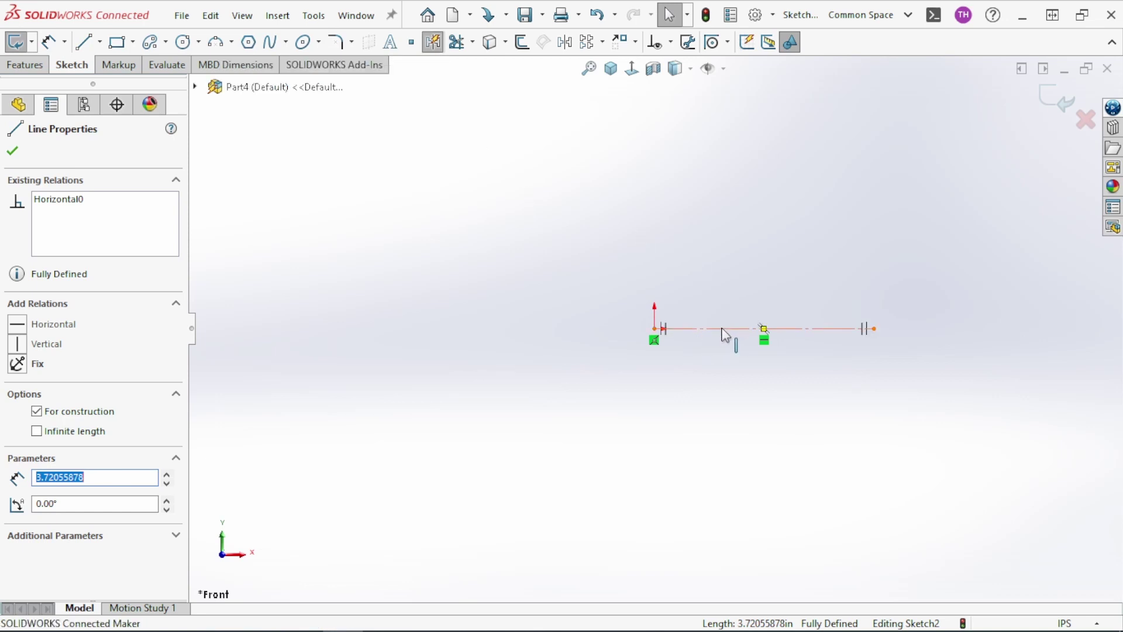
click(561, 253)
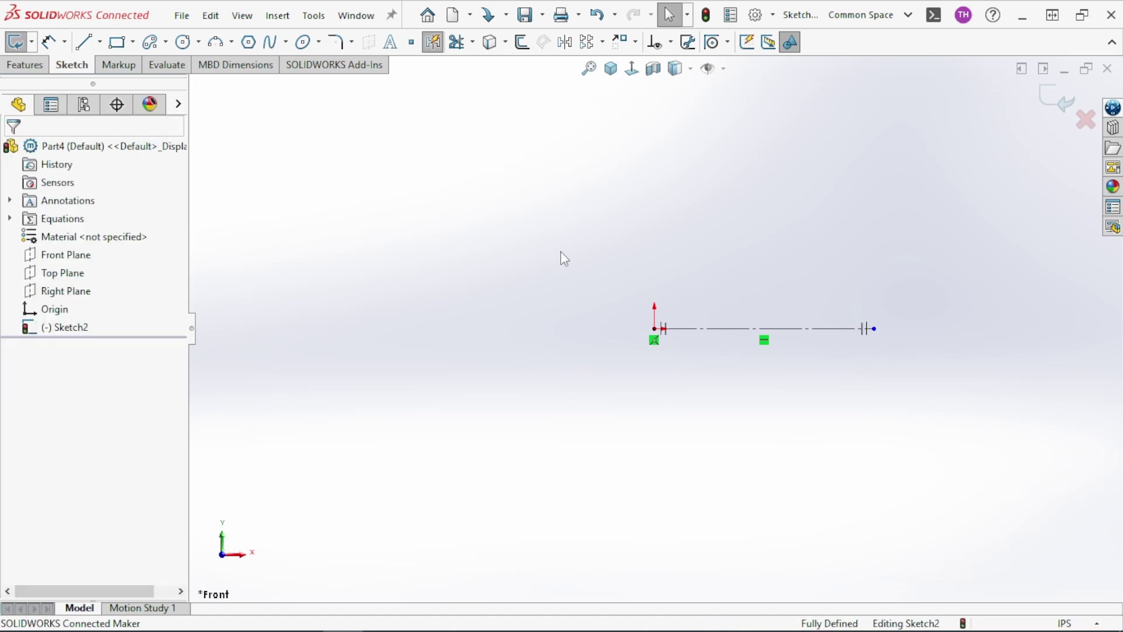
Sketch a half rectangle with connected lines from the origin: up about 2.36 in, across above the construction line, and down to its far endpoint
key(l)
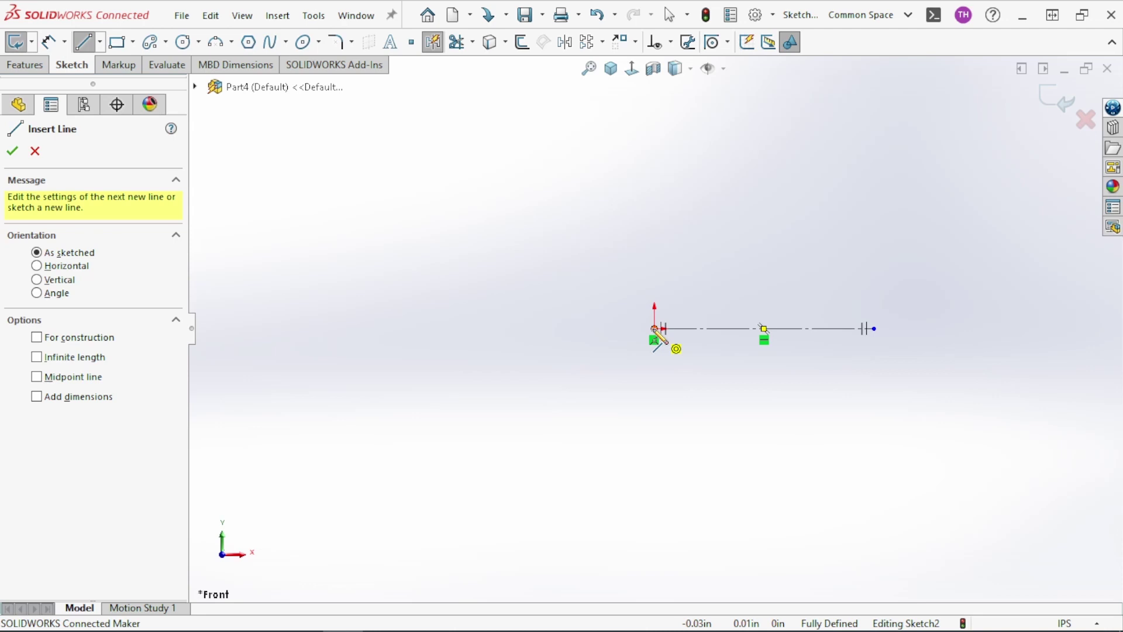
click(655, 329)
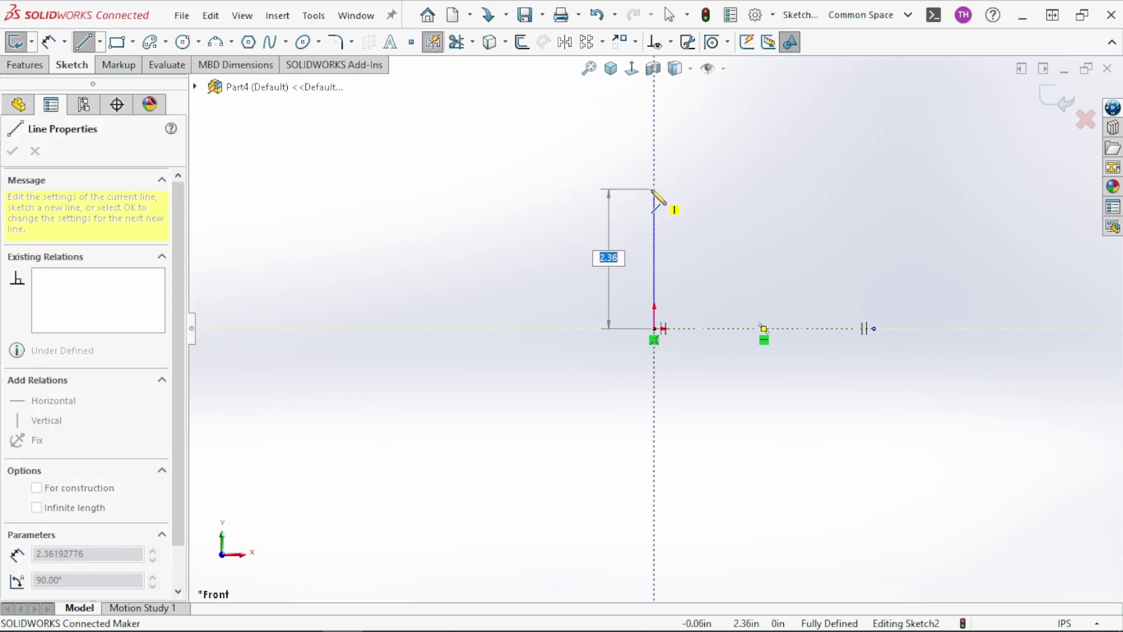
click(654, 189)
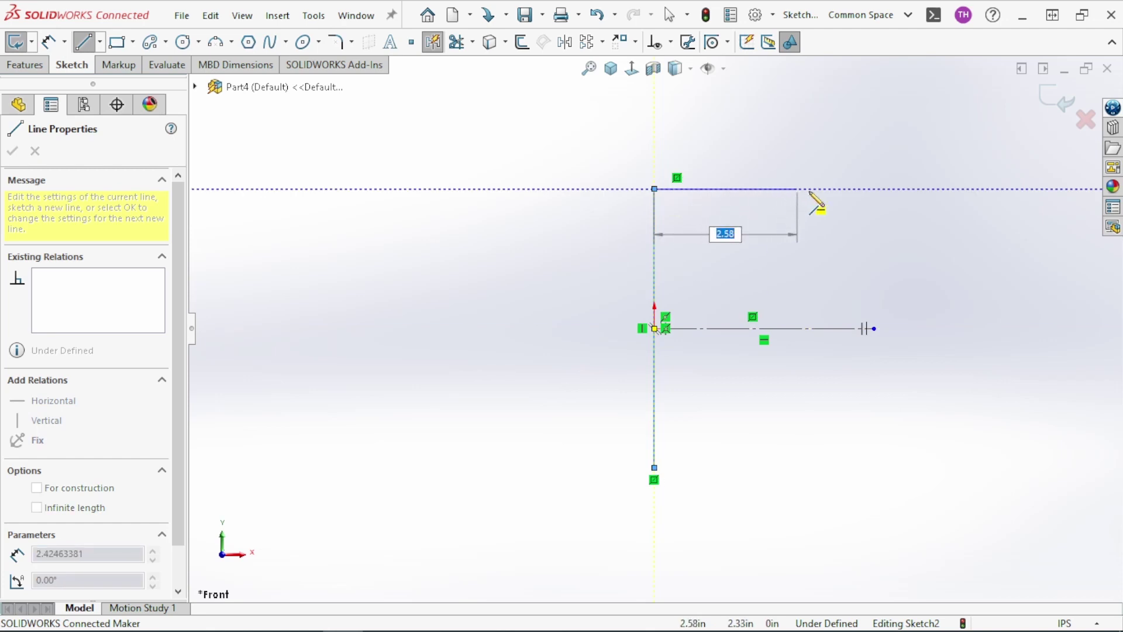
click(877, 196)
click(876, 215)
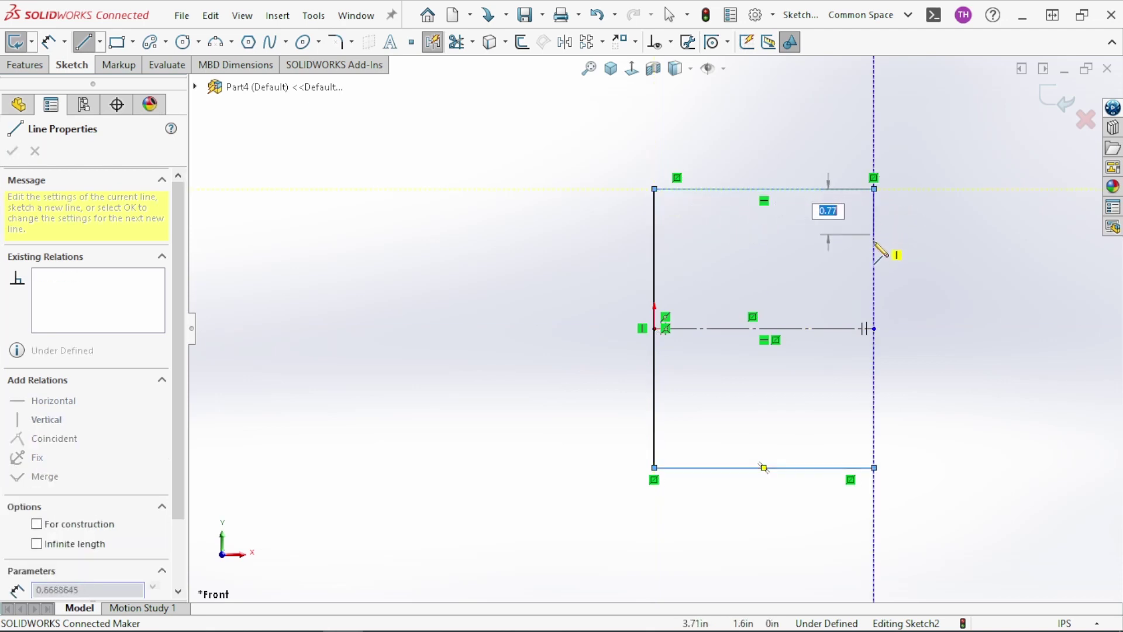
click(874, 328)
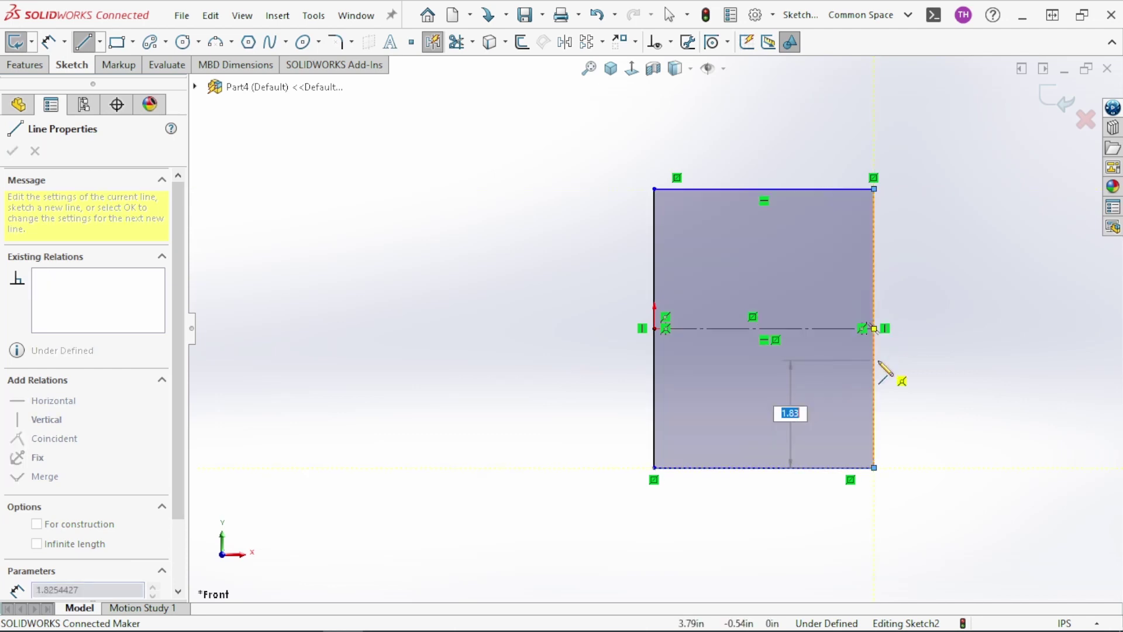
right_click(1010, 403)
click(923, 419)
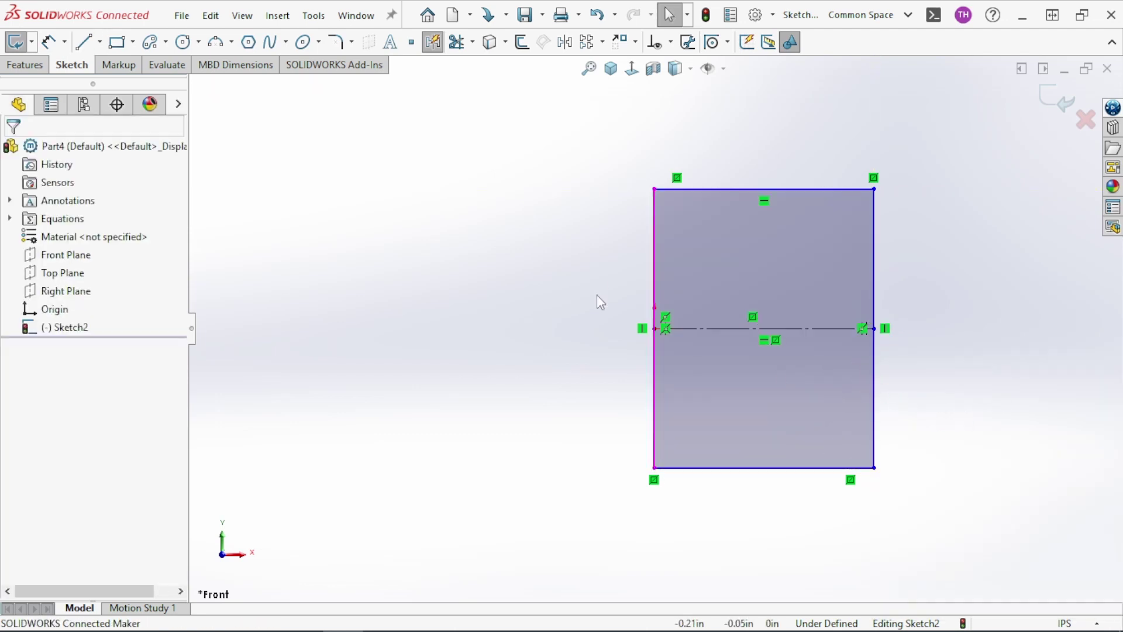
Power trim the upper halves of the rectangle's left and right vertical lines above the construction line
click(472, 42)
click(472, 251)
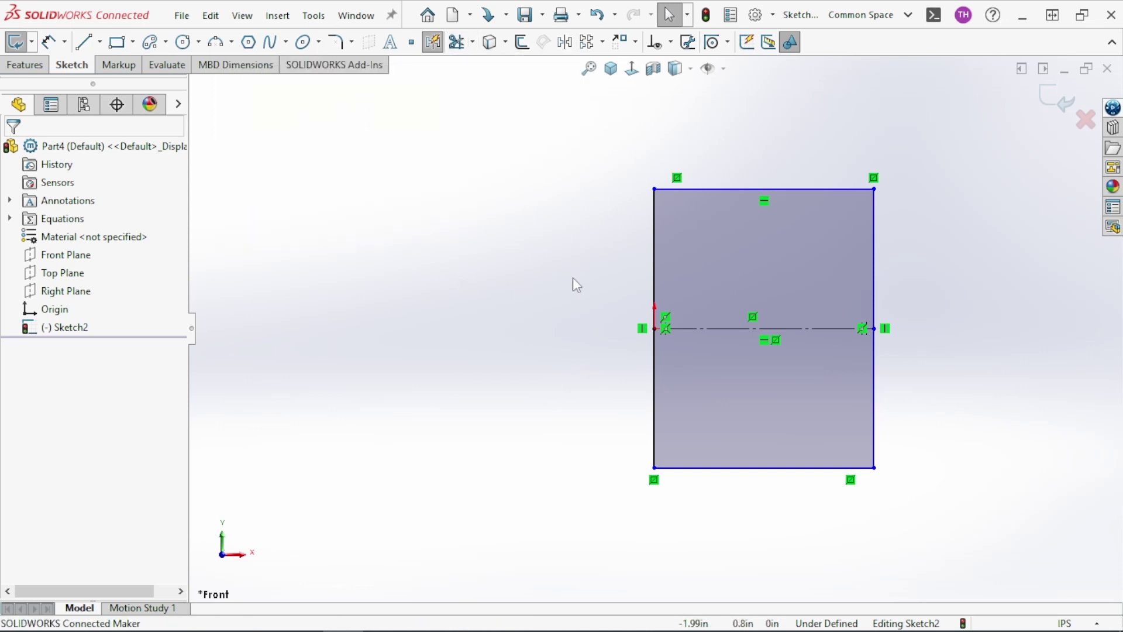
click(456, 42)
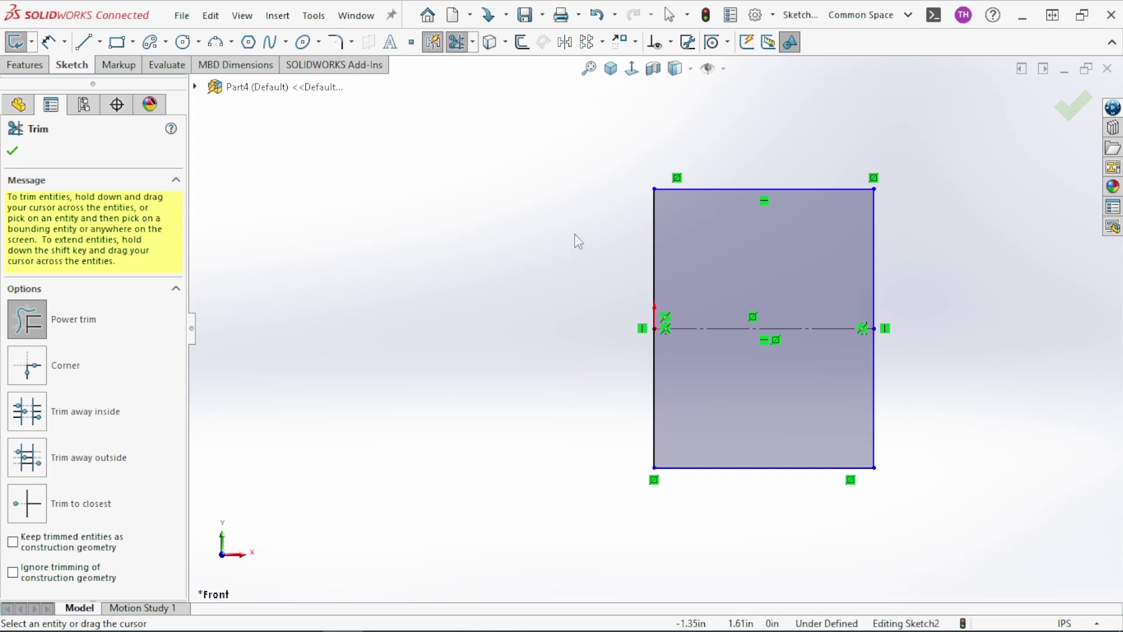
drag(603, 256, 662, 248)
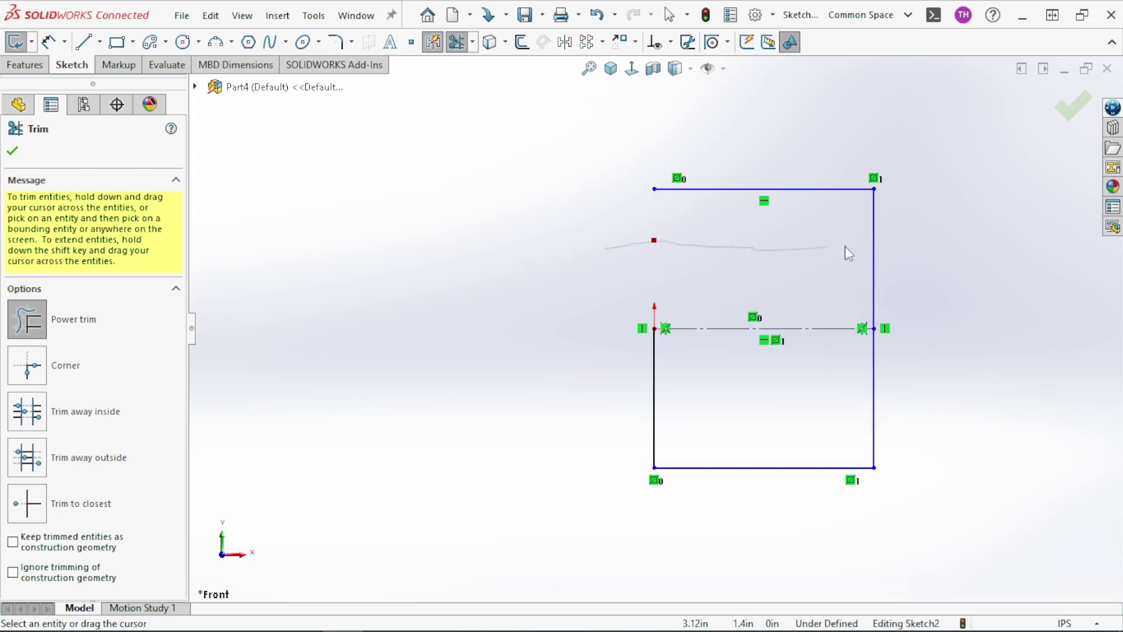
drag(849, 254, 890, 251)
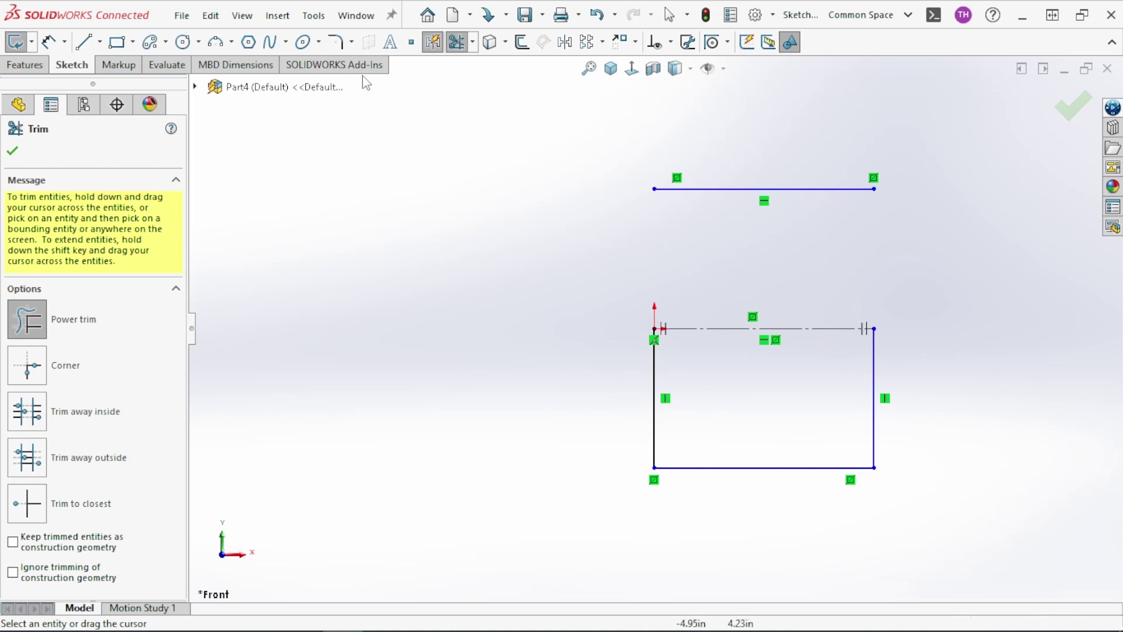
Extend the rectangle's remaining left vertical line up to the top horizontal line, accepting deletion of the affected relation
click(474, 45)
click(483, 63)
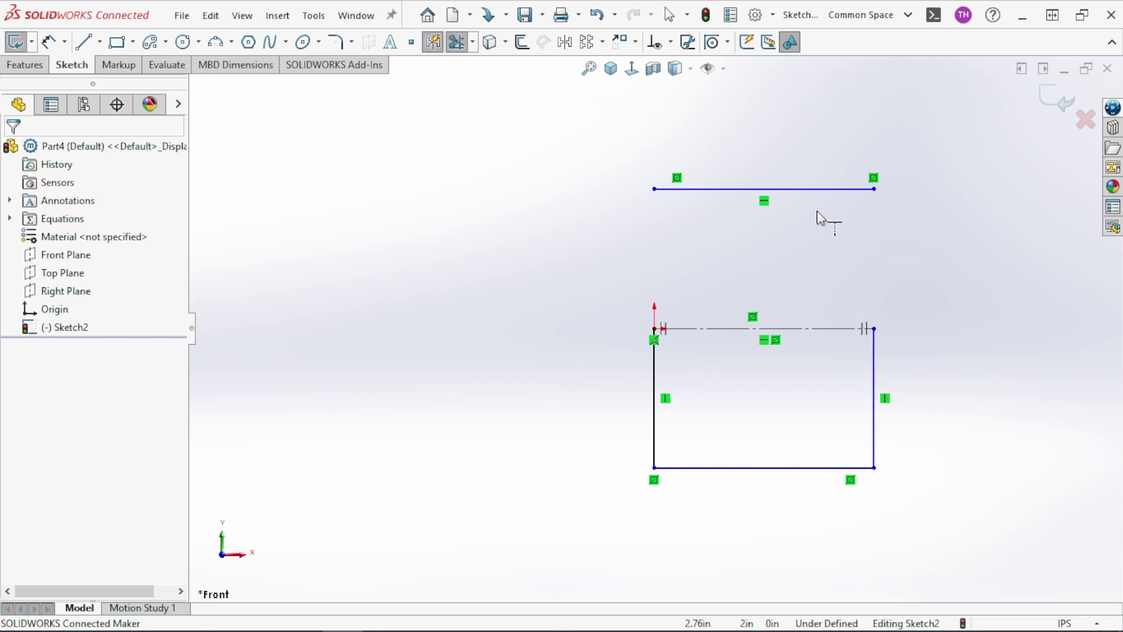
drag(787, 201, 656, 265)
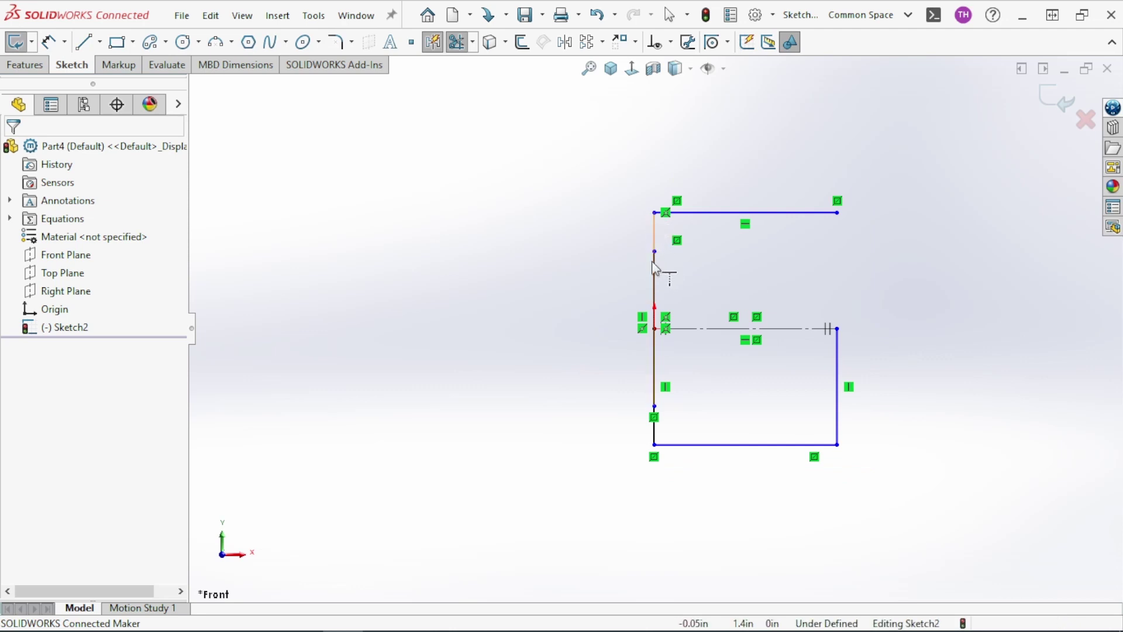
click(654, 274)
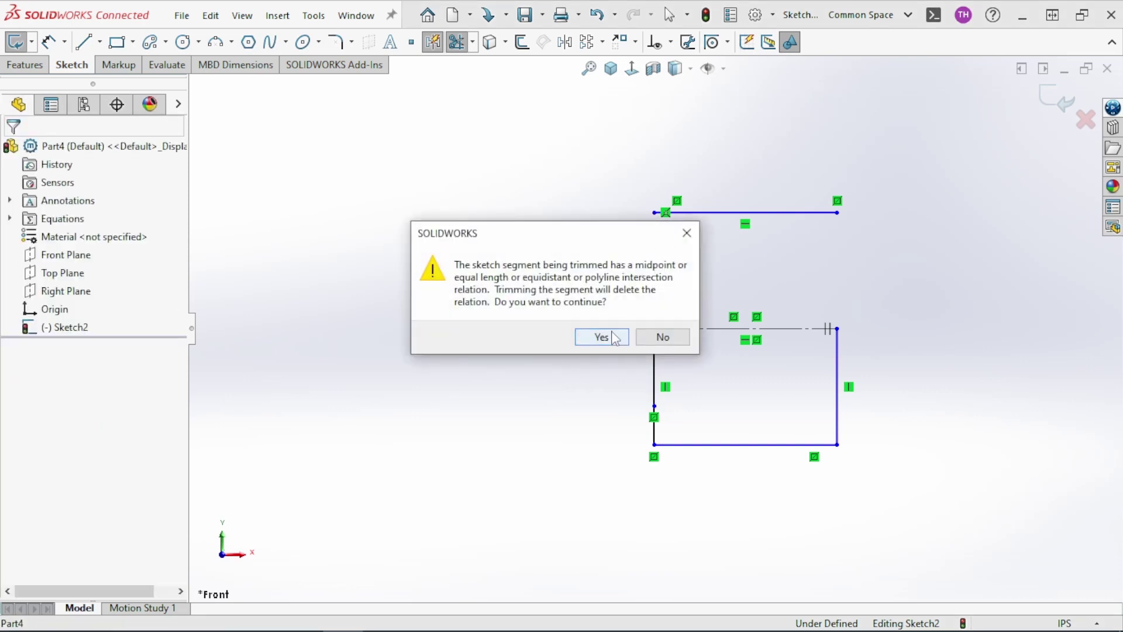
click(602, 337)
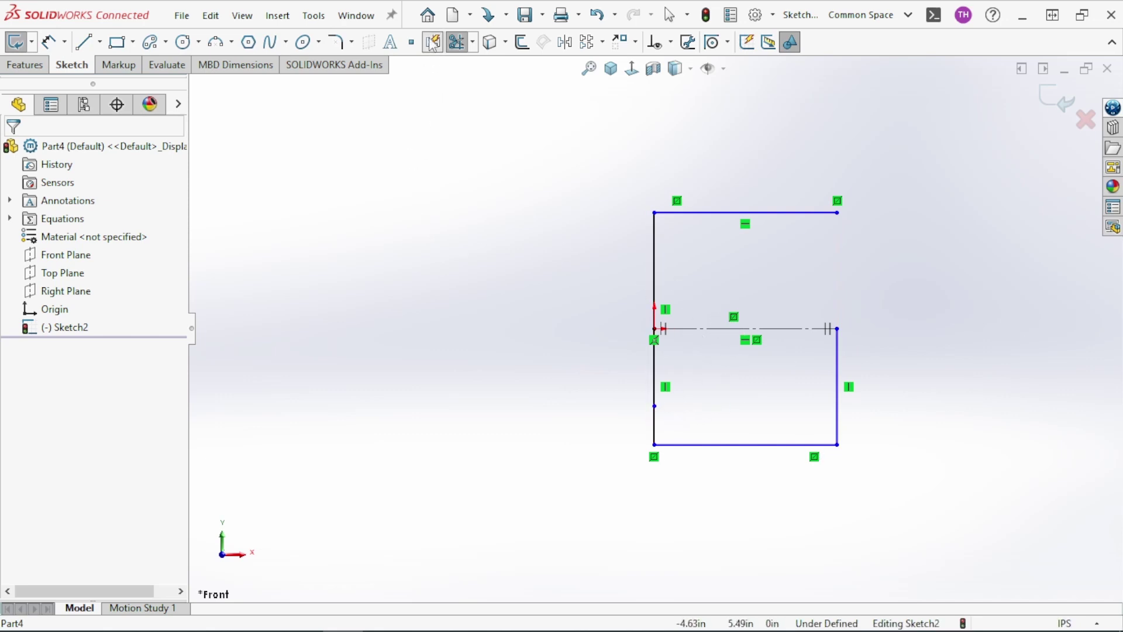
Turn off dynamic mirroring, extend the remaining right vertical line up to the top horizontal line, and leave the Extend tool
key(Escape)
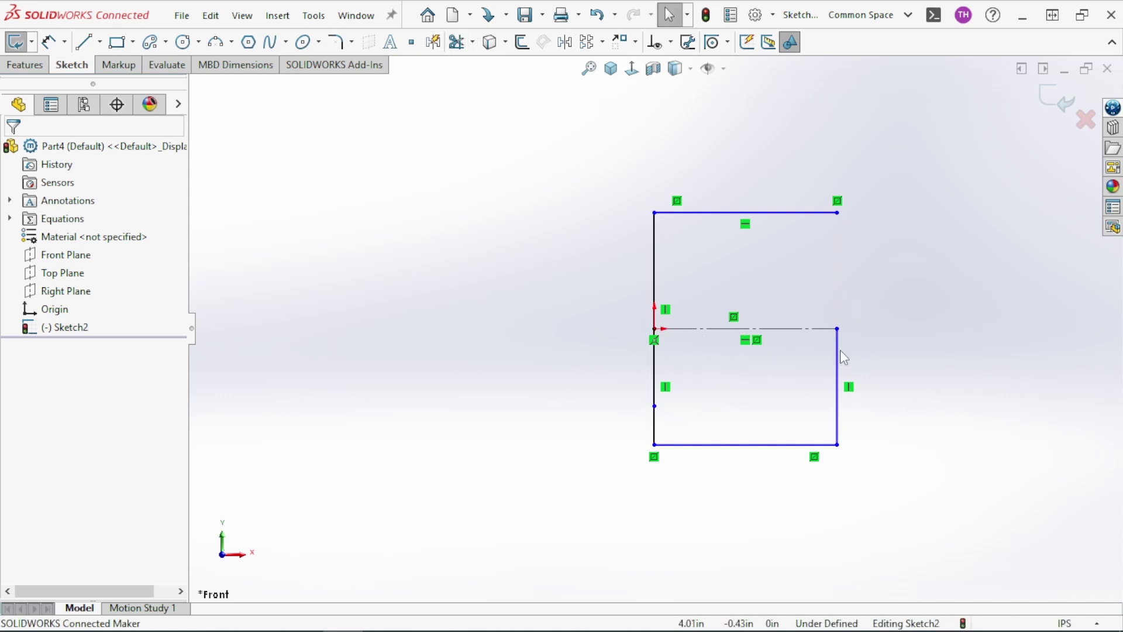
click(472, 41)
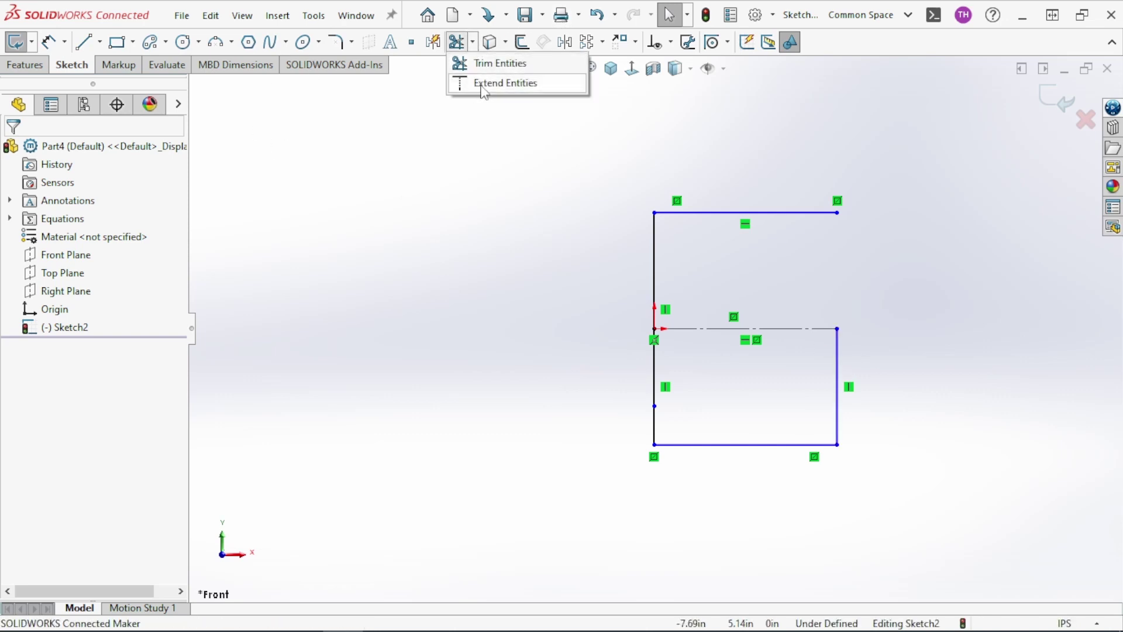
click(482, 84)
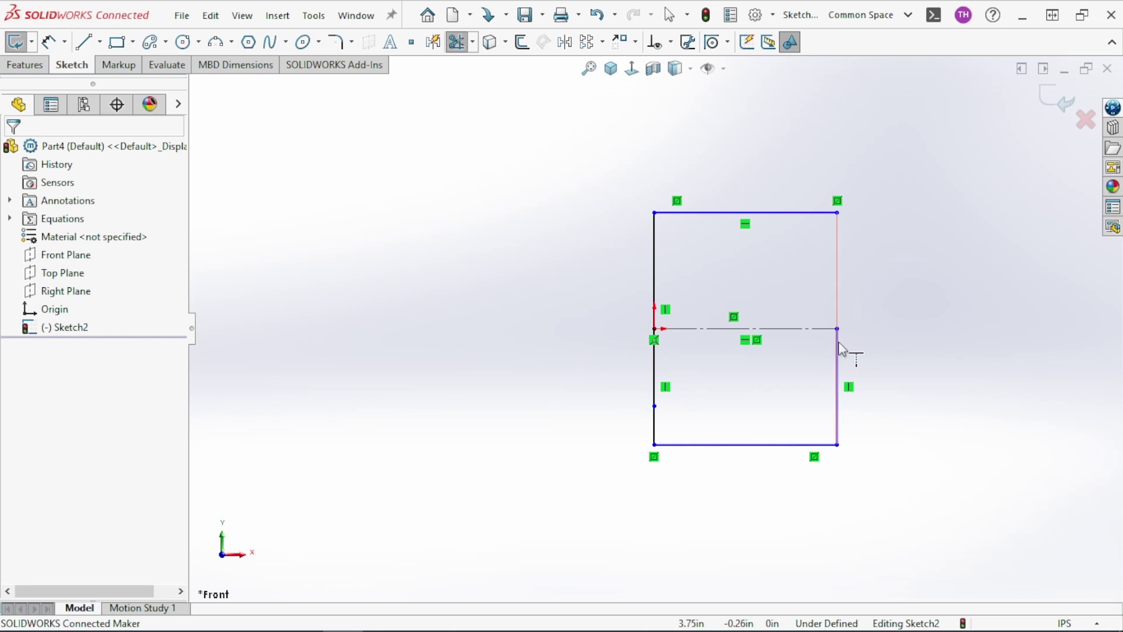
click(840, 349)
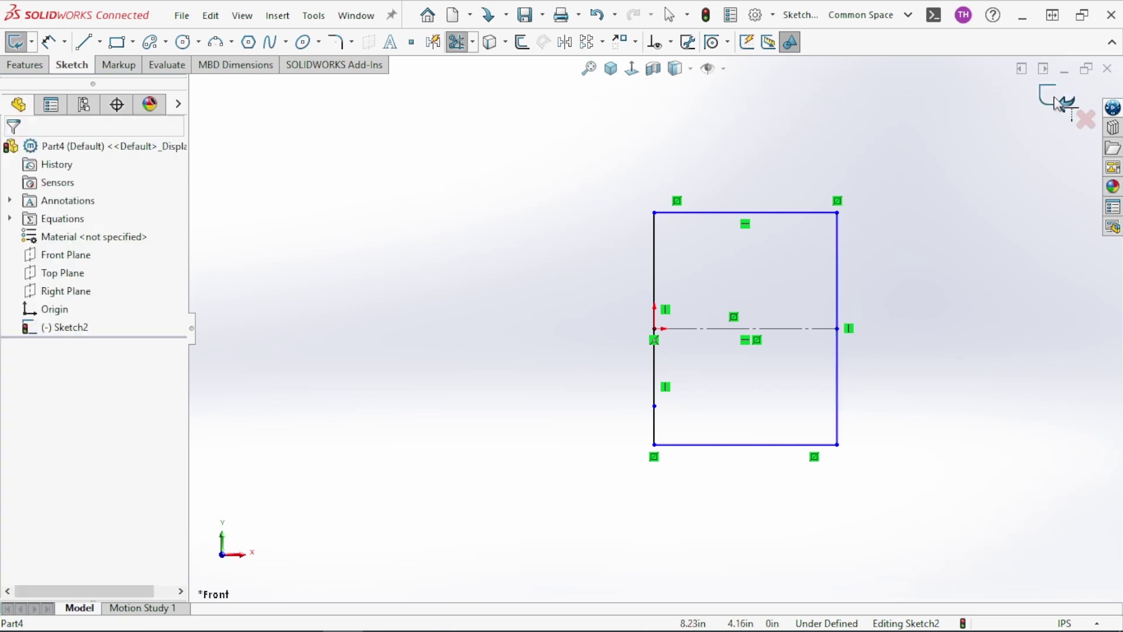
right_click(605, 141)
key(Escape)
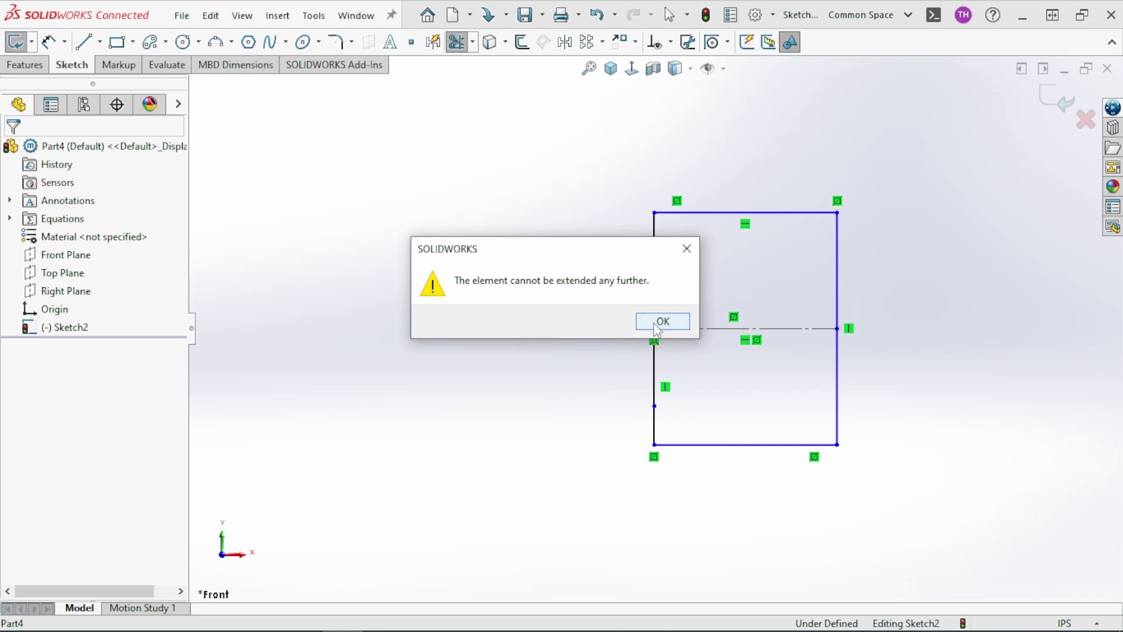
click(654, 324)
right_click(476, 246)
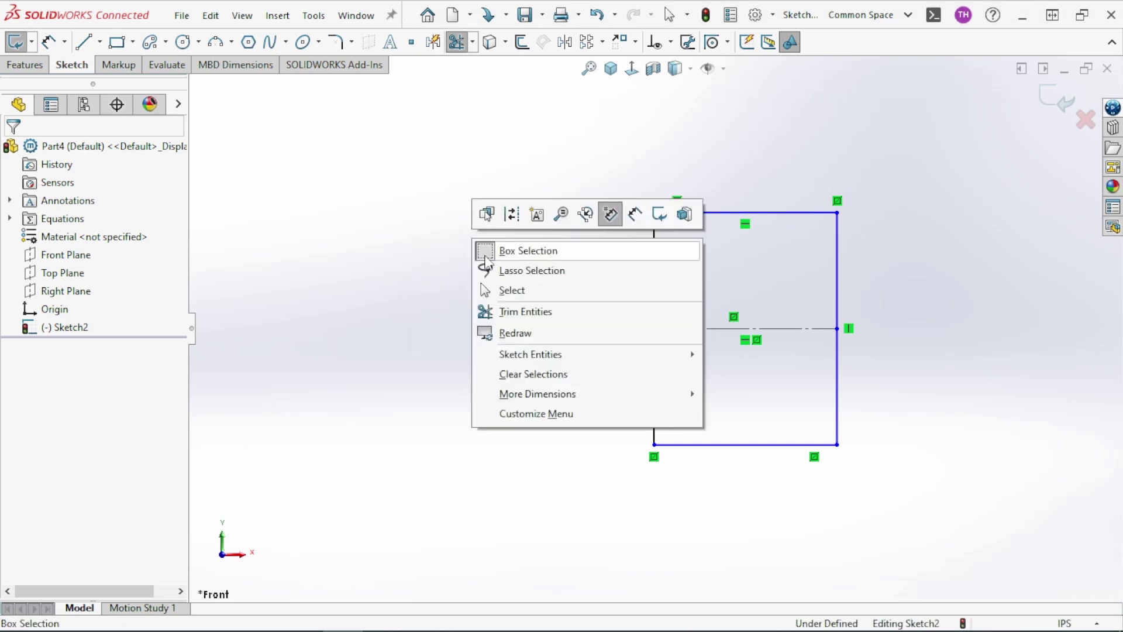
click(511, 291)
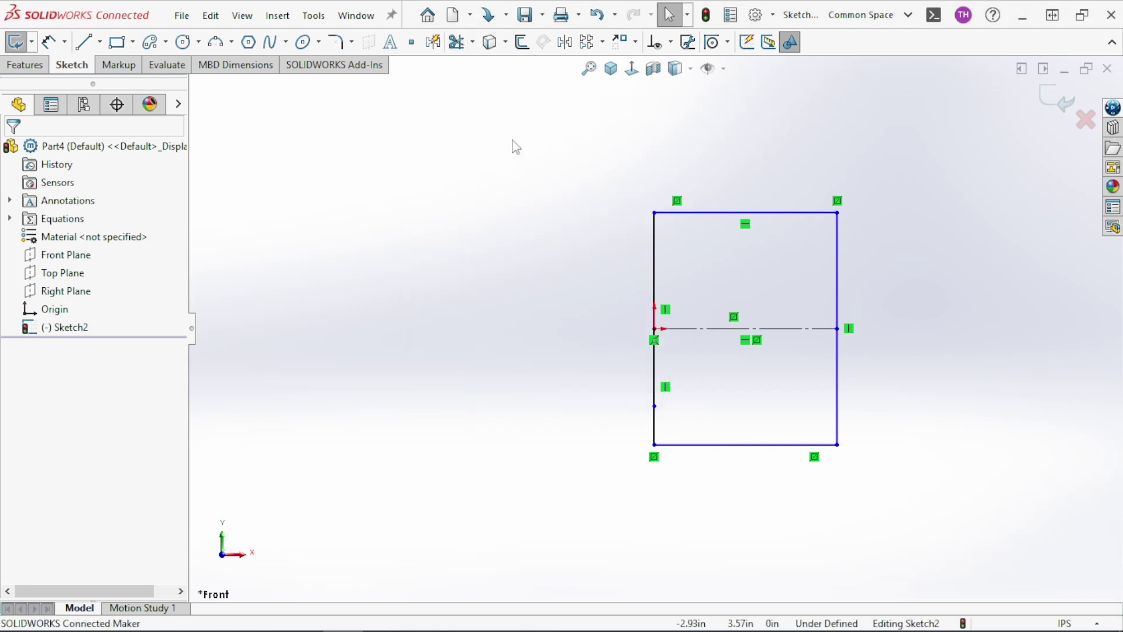
Try to offset the rectangle's chain of lines from the top line by 0.50 in with dimensions added
click(700, 213)
click(522, 42)
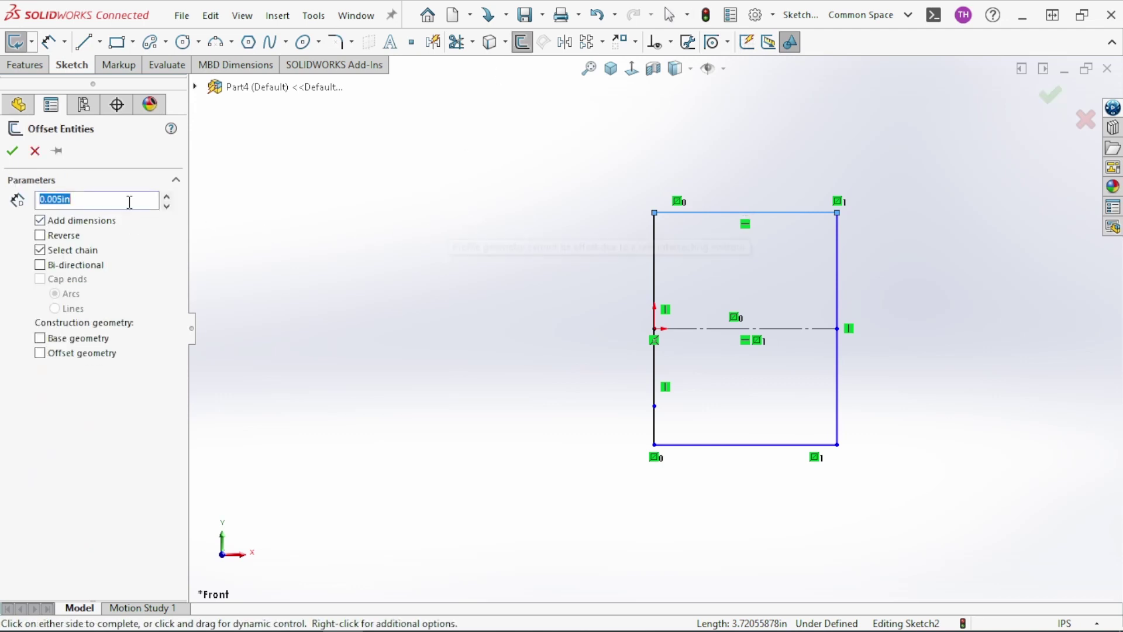
text(.5)
click(12, 151)
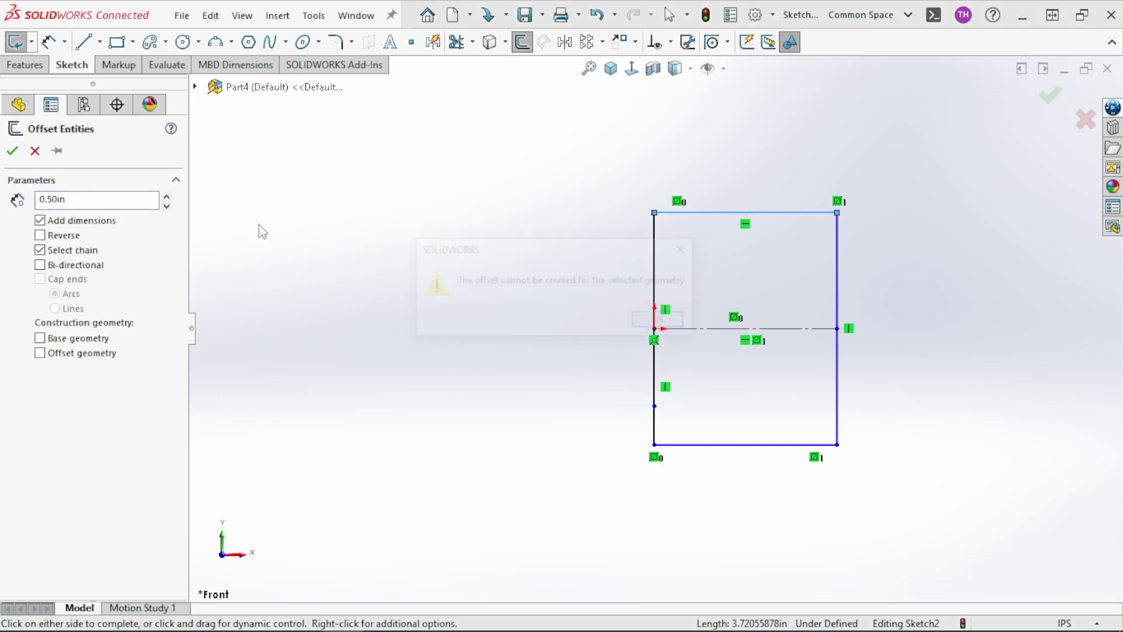
click(663, 321)
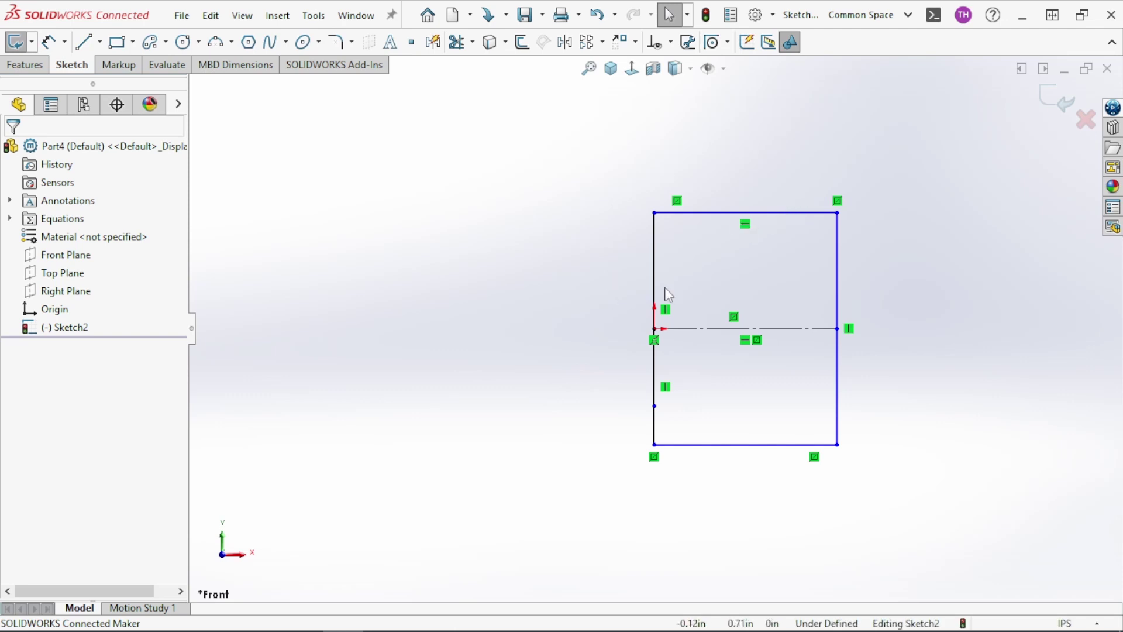
Delete the whole rectangle together with its construction line from the sketch
drag(888, 490, 595, 187)
key(Delete)
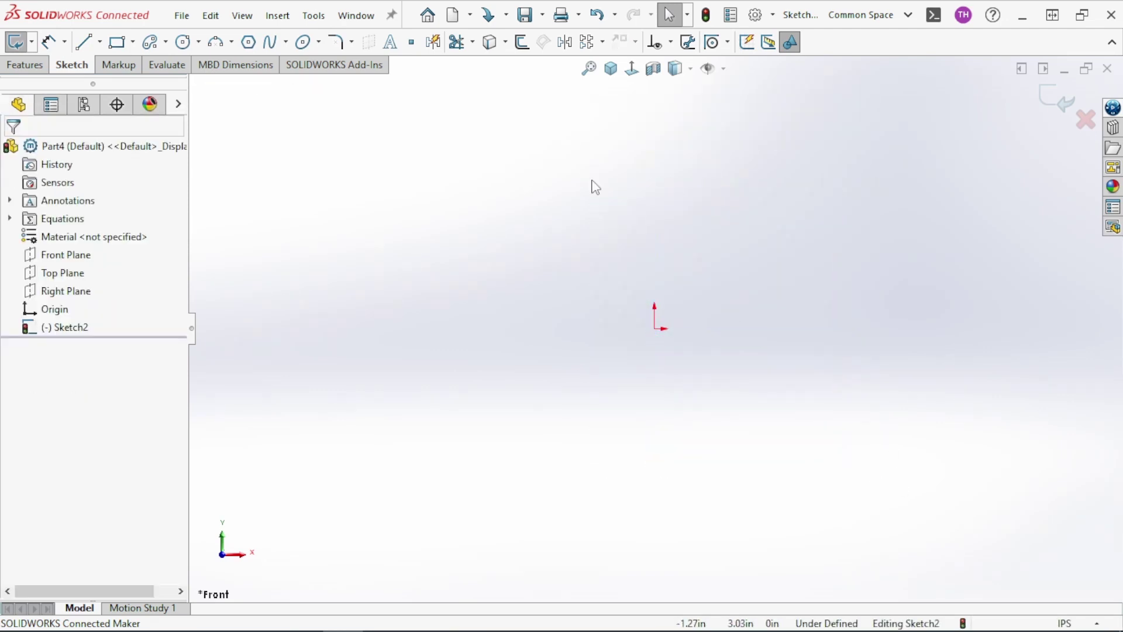